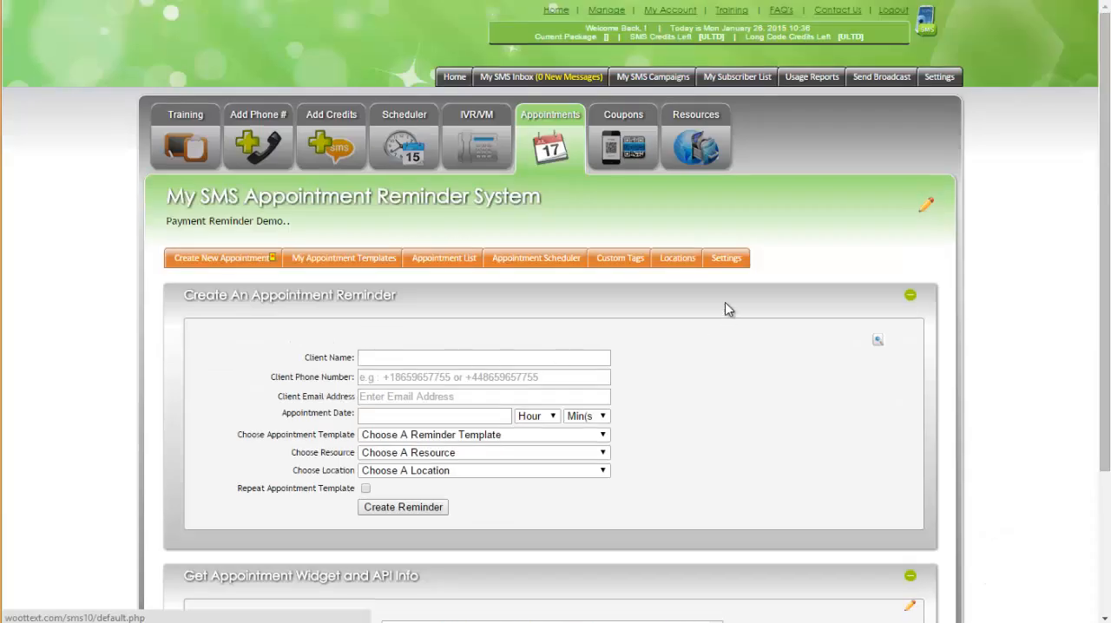
Step: Open the appointment settings and choose a Male robo-voice gender with the USA accent
{"action": "left_click", "coordinate": [721, 265]}
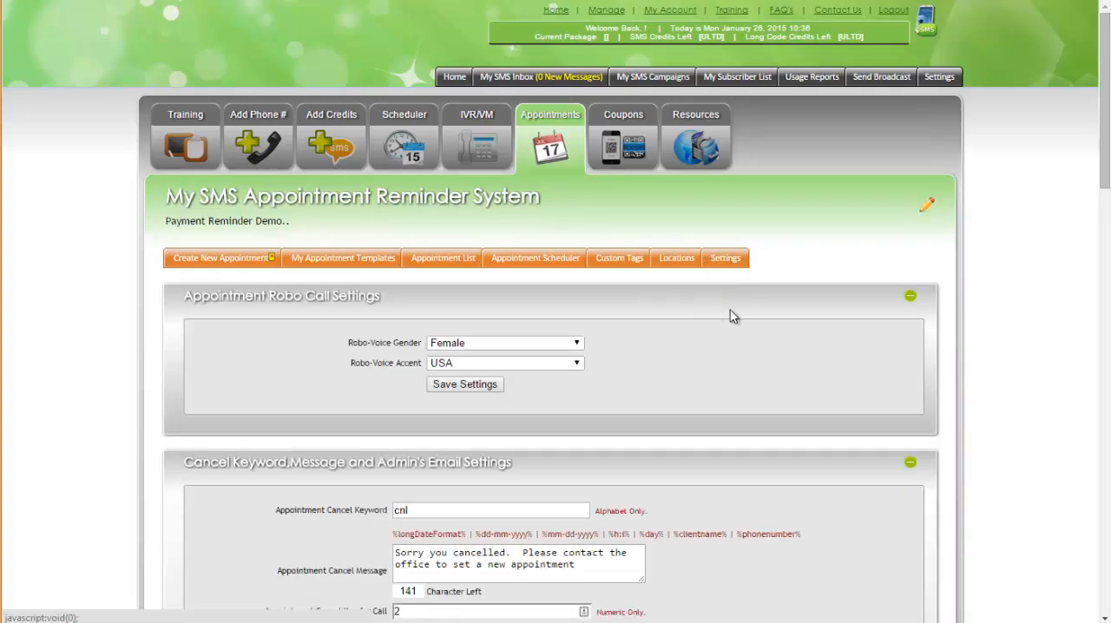
{"action": "scroll", "coordinate": [727, 308], "scroll_direction": "down", "scroll_amount": 3}
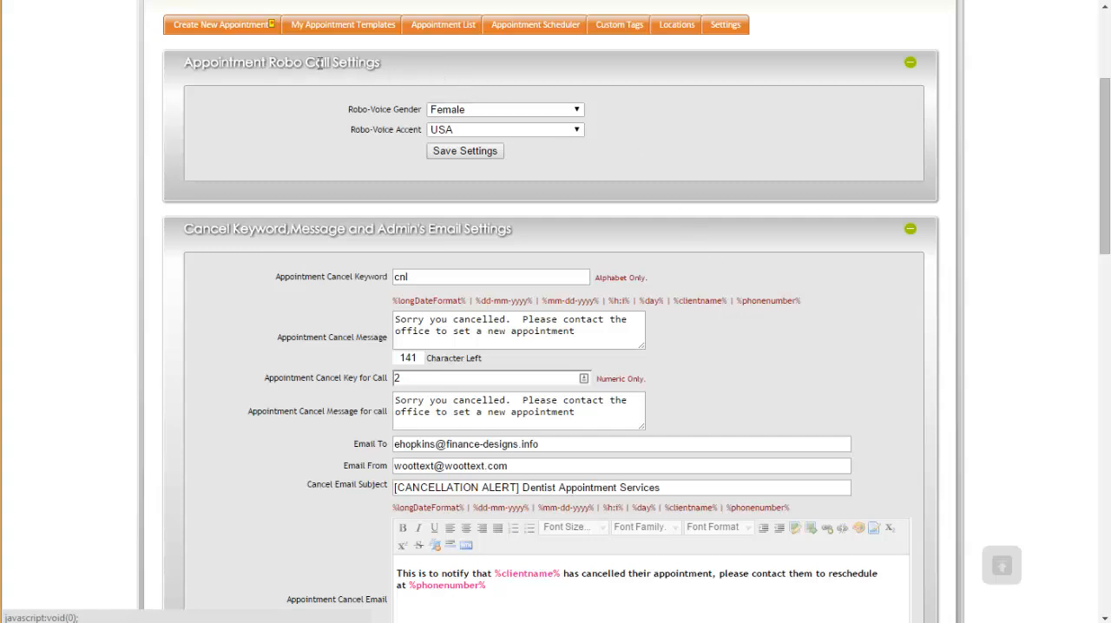
{"action": "scroll", "coordinate": [335, 134], "scroll_direction": "up", "scroll_amount": 2}
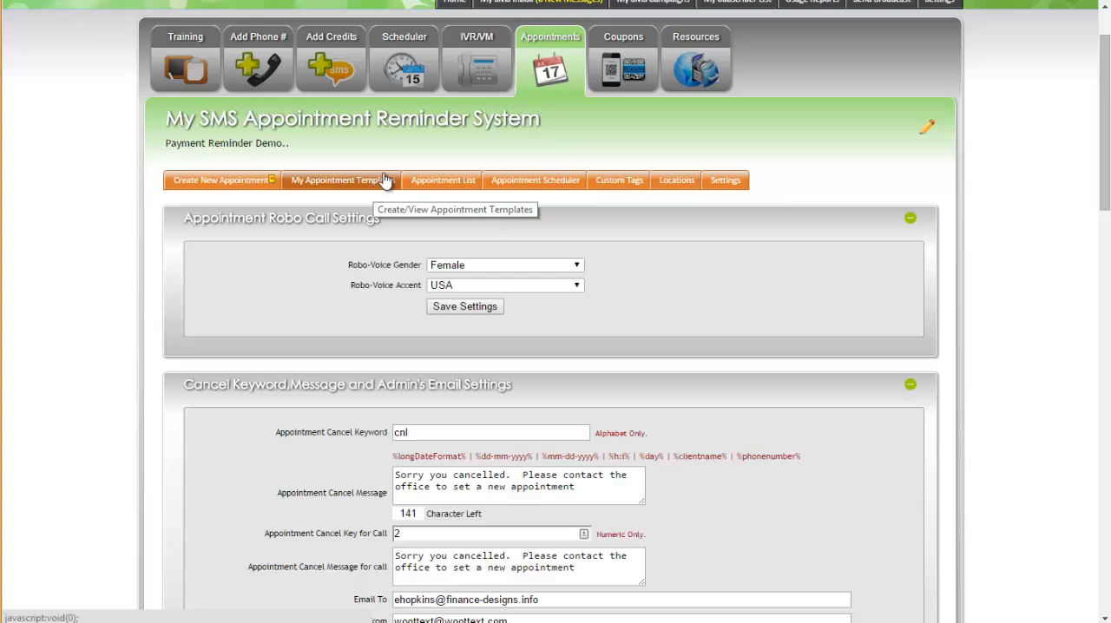
{"action": "left_click", "coordinate": [447, 268]}
{"action": "left_click", "coordinate": [444, 291]}
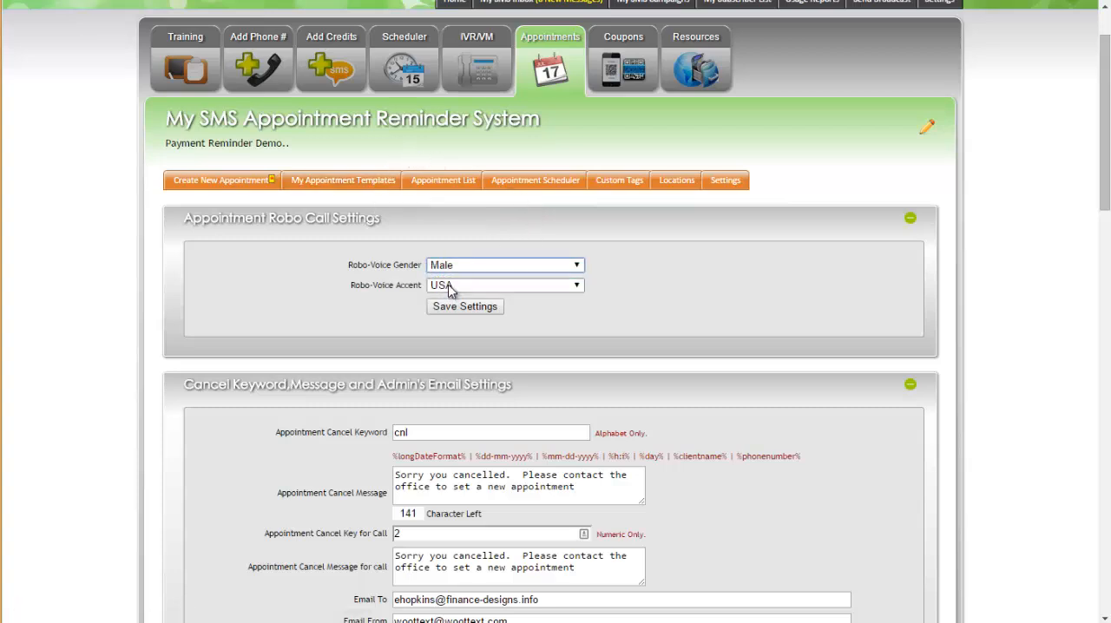
{"action": "left_click", "coordinate": [449, 285]}
{"action": "left_click", "coordinate": [453, 296]}
Step: Review the appointment cancel keyword, cancel text message, cancel key for calls and cancel message for calls
{"action": "scroll", "coordinate": [632, 277], "scroll_direction": "down", "scroll_amount": 1}
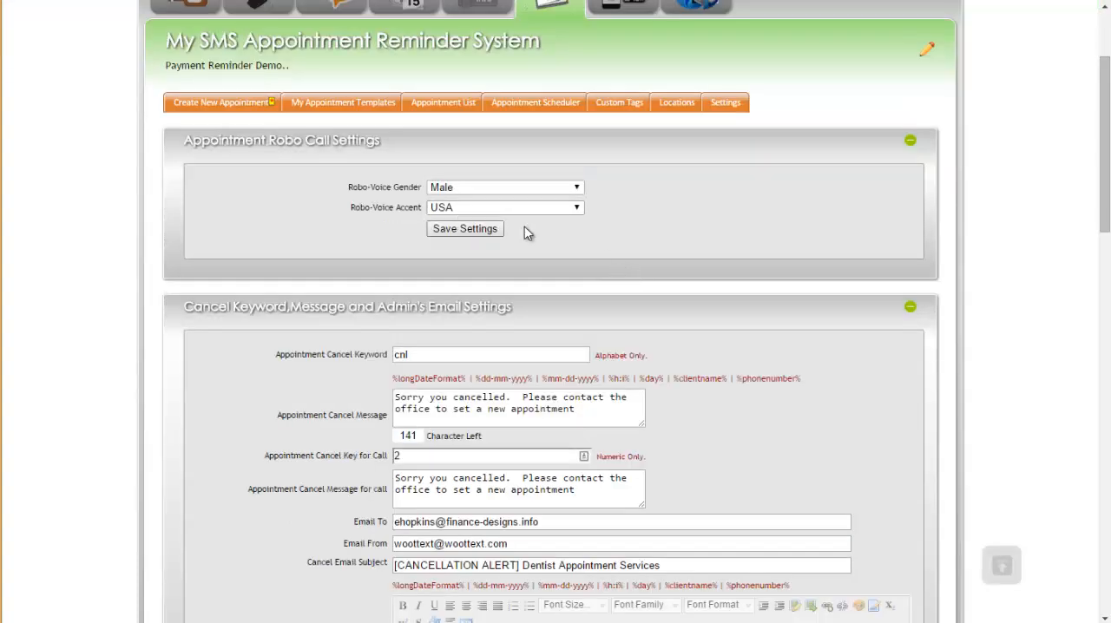
{"action": "scroll", "coordinate": [699, 262], "scroll_direction": "down", "scroll_amount": 3}
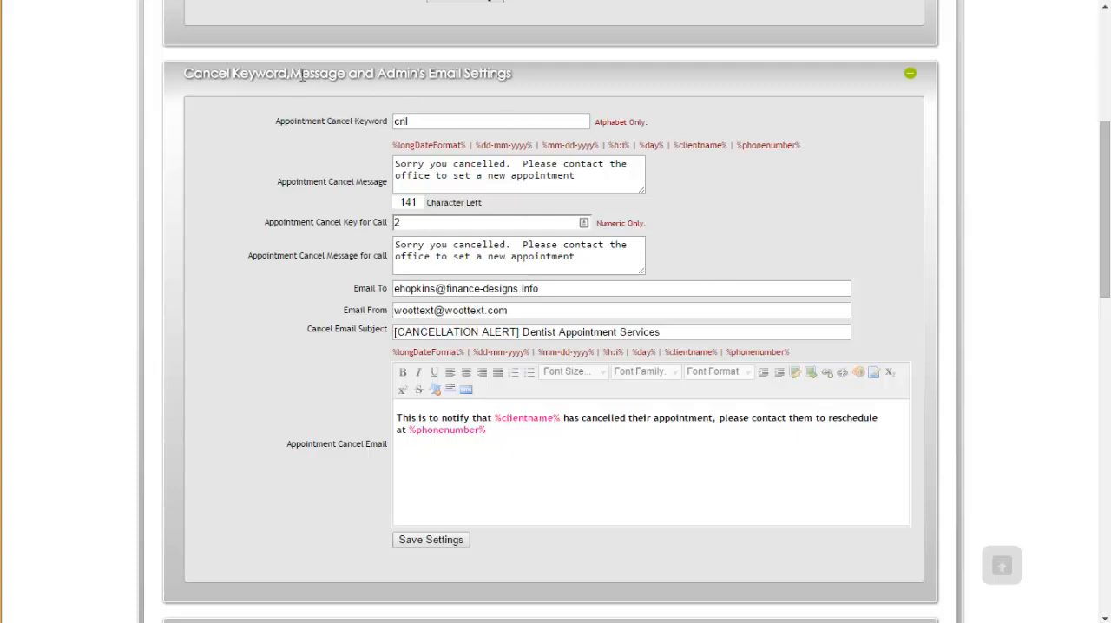
{"action": "left_click", "coordinate": [396, 121]}
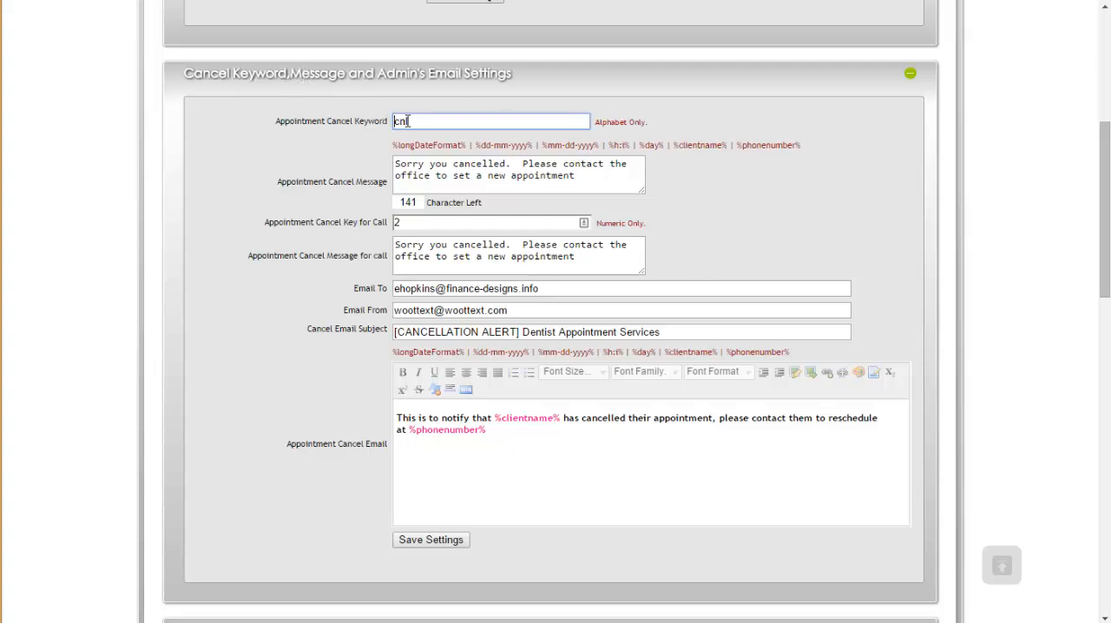
{"action": "left_click_drag", "start_coordinate": [422, 120], "coordinate": [392, 125]}
{"action": "left_click", "coordinate": [424, 121]}
{"action": "left_click_drag", "start_coordinate": [424, 121], "coordinate": [387, 122]}
{"action": "left_click", "coordinate": [424, 120]}
{"action": "mouse_move", "coordinate": [395, 164]}
{"action": "left_mouse_down"}
{"action": "mouse_move", "coordinate": [583, 174]}
{"action": "mouse_move", "coordinate": [387, 162]}
{"action": "left_mouse_up"}
{"action": "left_click", "coordinate": [556, 174]}
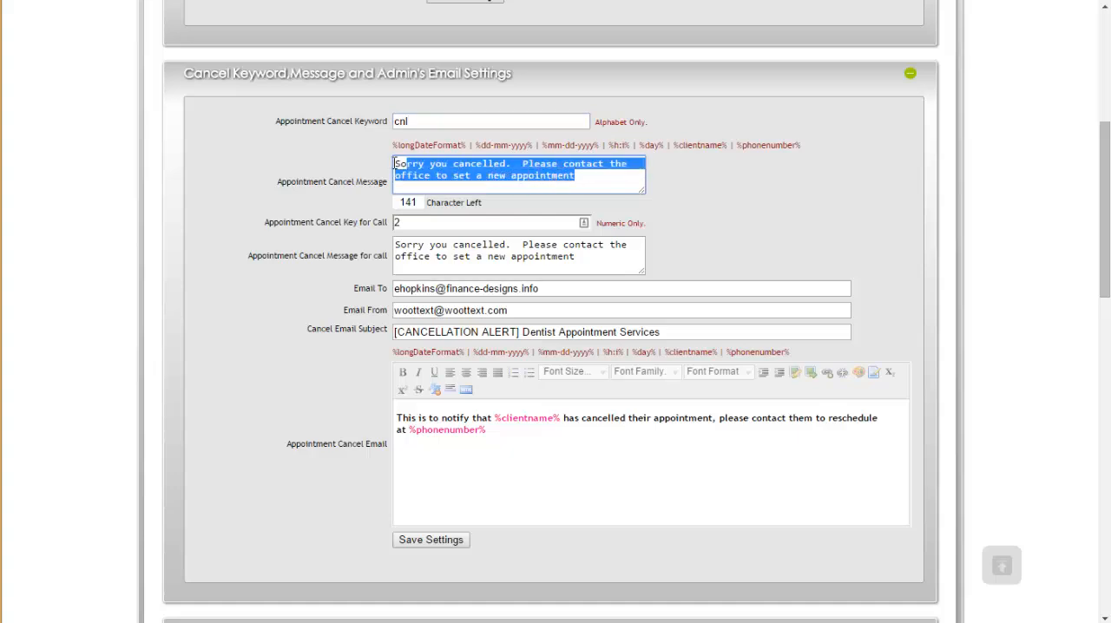
{"action": "left_click_drag", "start_coordinate": [573, 176], "coordinate": [356, 164]}
{"action": "left_click", "coordinate": [360, 167]}
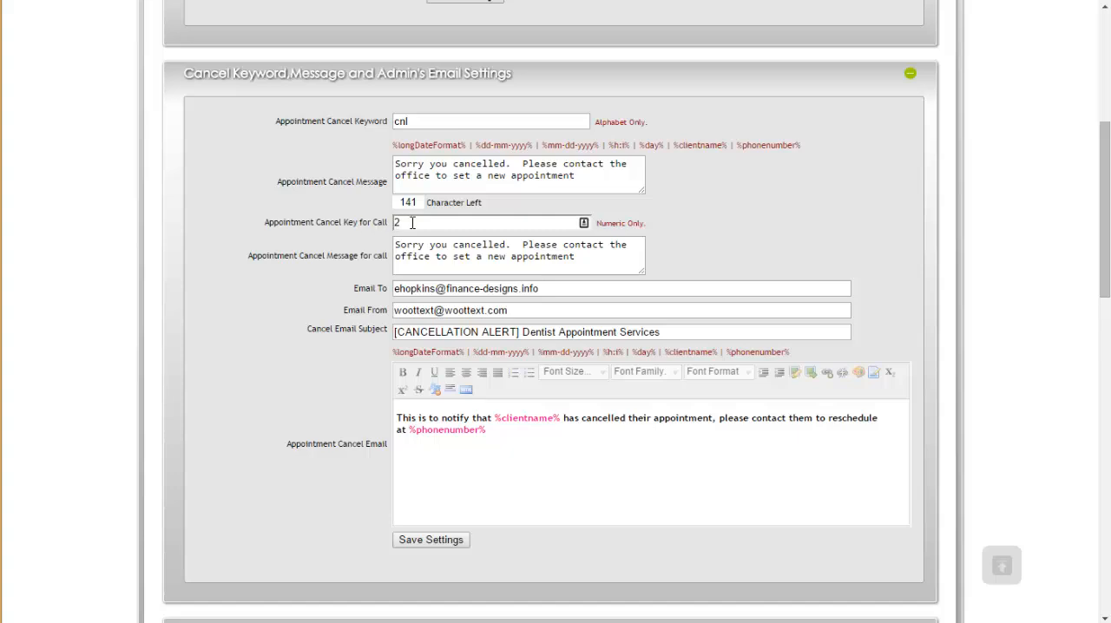
{"action": "scroll", "coordinate": [372, 221], "scroll_direction": "up", "scroll_amount": 1}
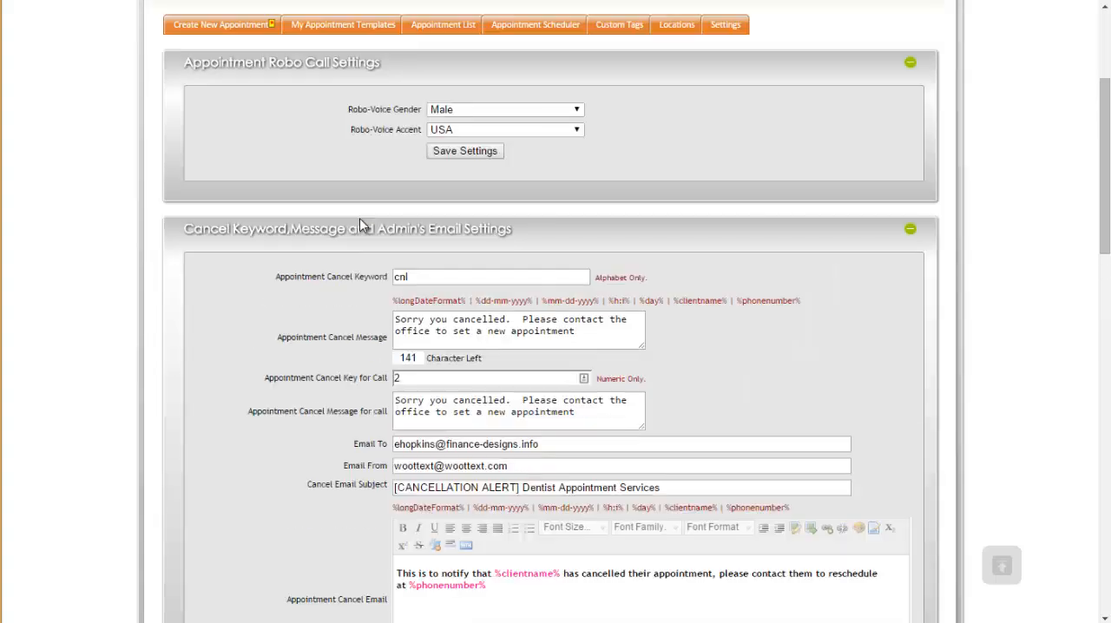
{"action": "scroll", "coordinate": [374, 224], "scroll_direction": "down", "scroll_amount": 1}
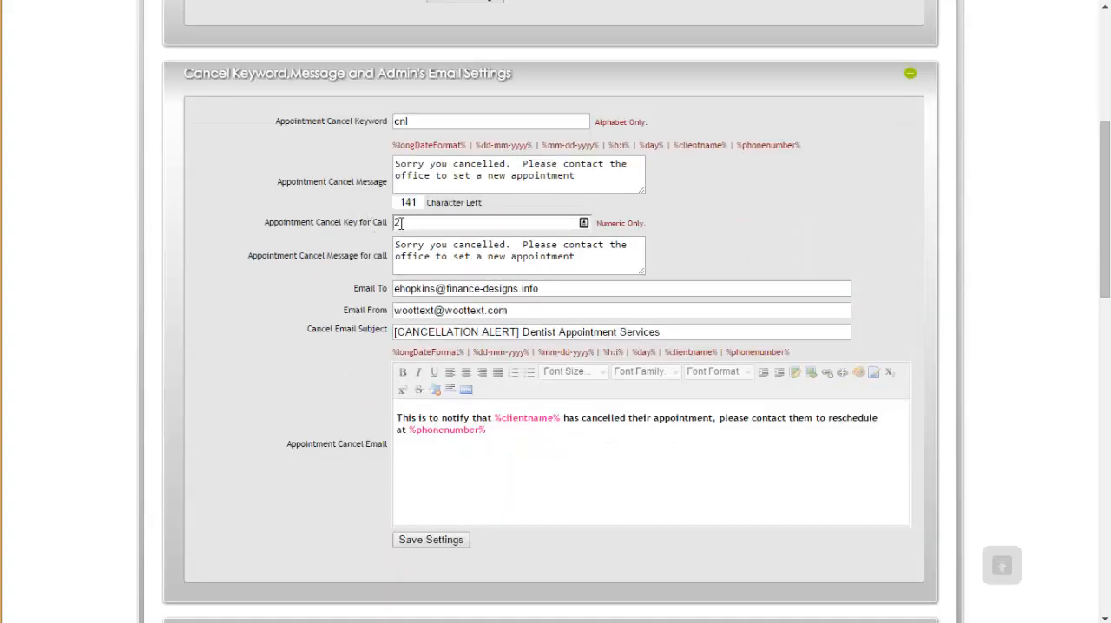
{"action": "left_click_drag", "start_coordinate": [402, 244], "coordinate": [595, 258]}
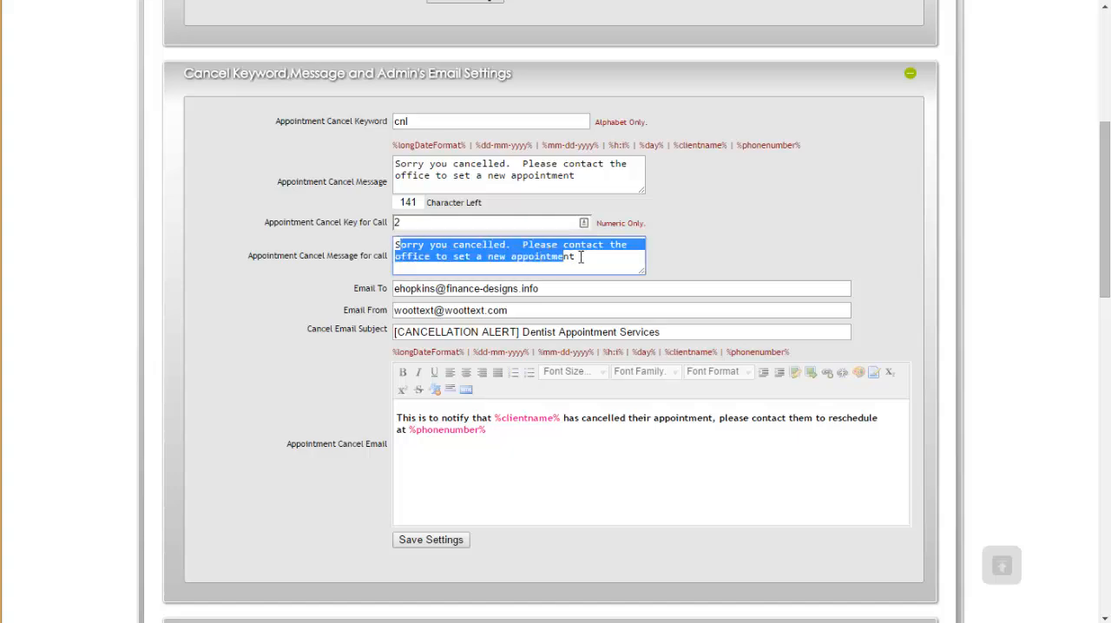
{"action": "left_click", "coordinate": [581, 260]}
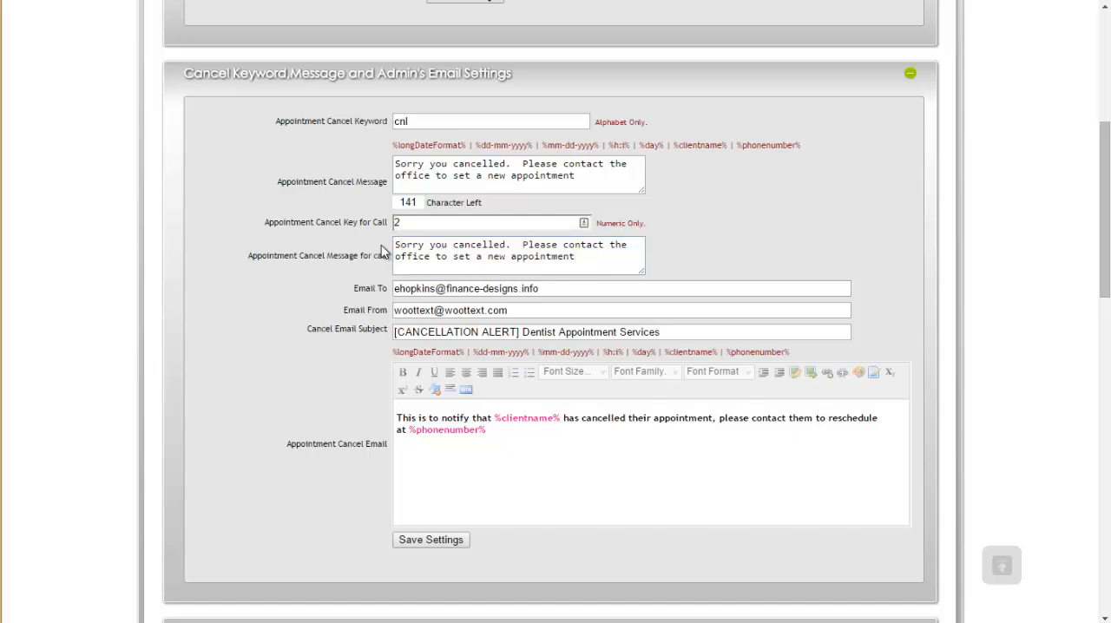
Step: Review the cancellation email's recipient, sender, subject and body with its merge tags
{"action": "scroll", "coordinate": [387, 254], "scroll_direction": "down", "scroll_amount": 3}
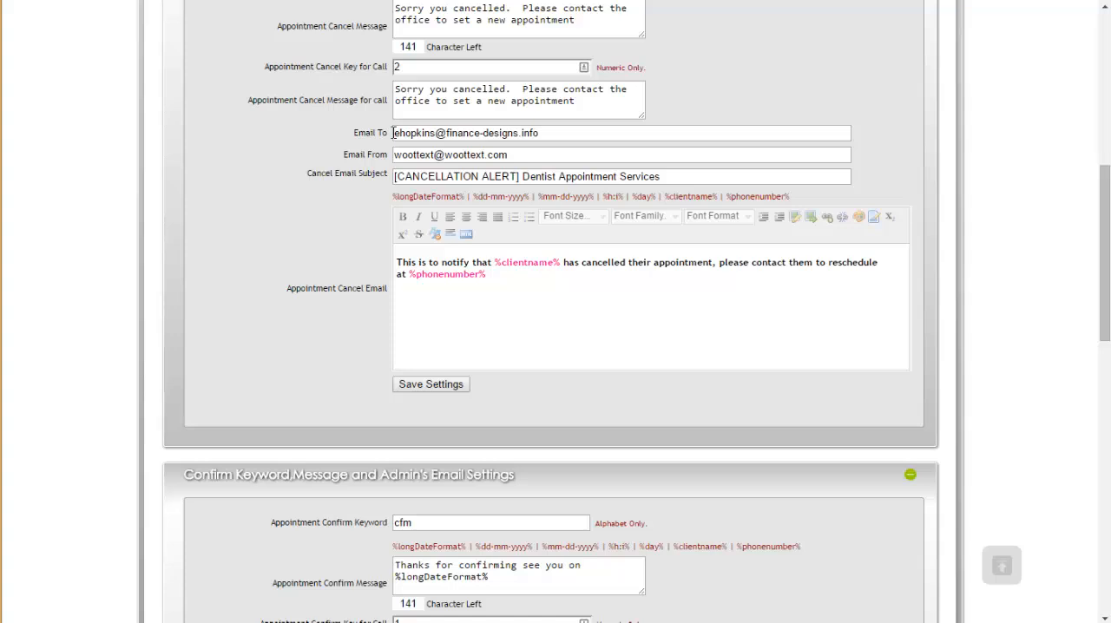
{"action": "left_click_drag", "start_coordinate": [393, 133], "coordinate": [578, 139]}
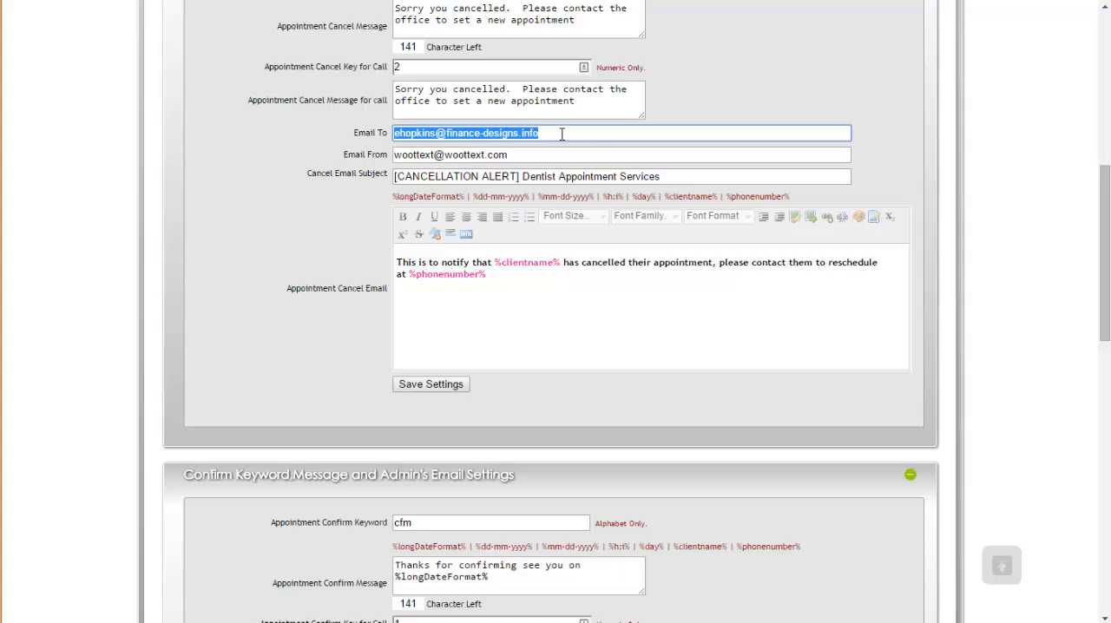
{"action": "left_click", "coordinate": [510, 156]}
{"action": "left_click_drag", "start_coordinate": [504, 157], "coordinate": [397, 154]}
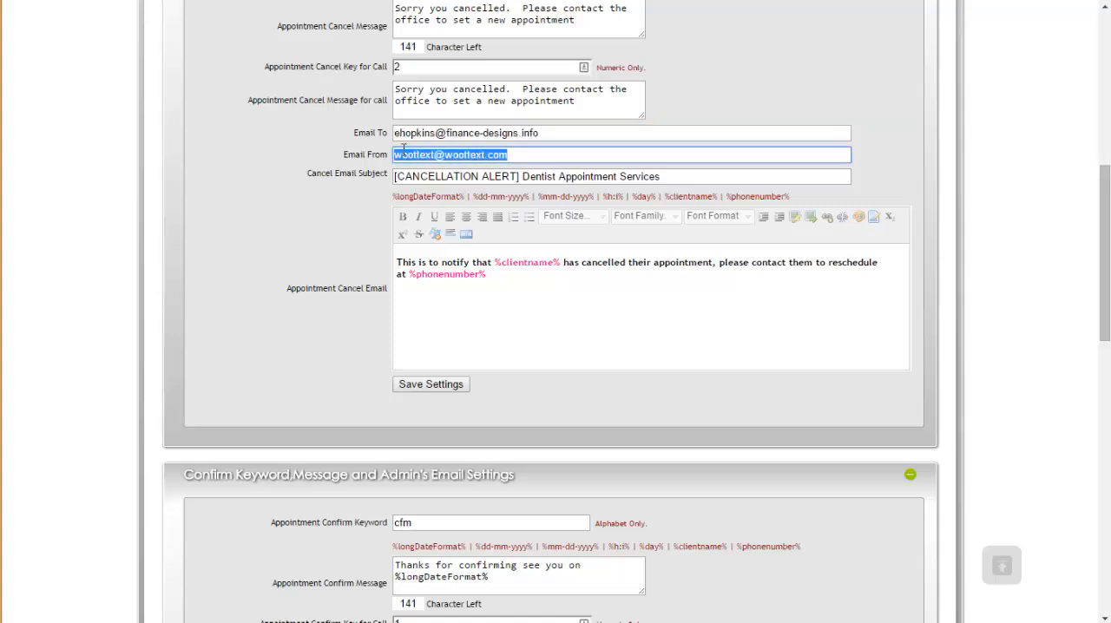
{"action": "left_click_drag", "start_coordinate": [518, 156], "coordinate": [375, 152]}
{"action": "left_click", "coordinate": [514, 155]}
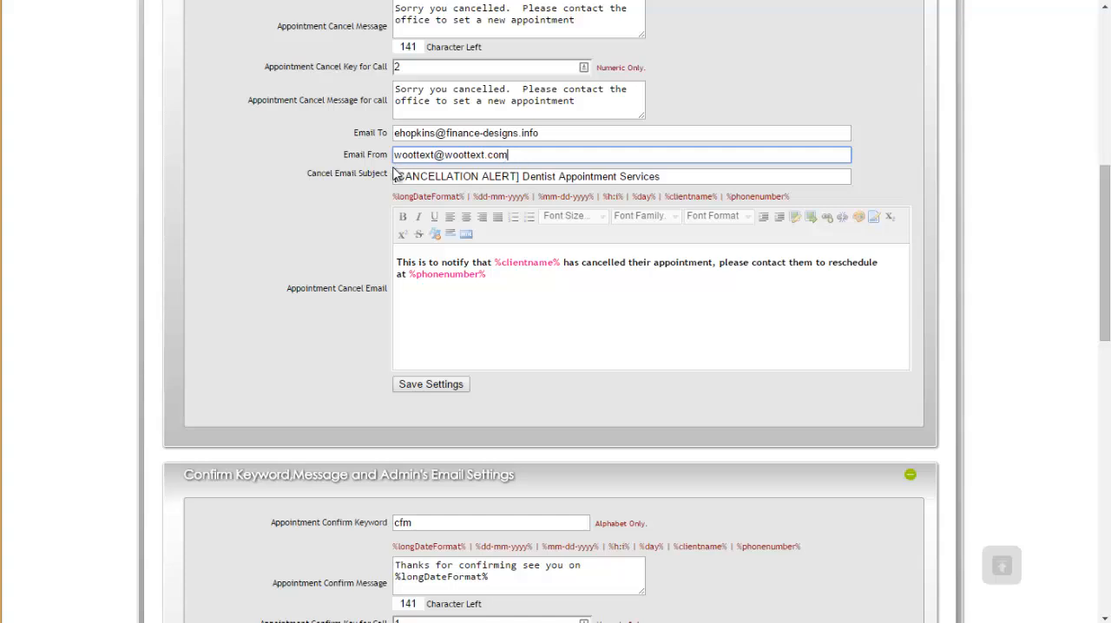
{"action": "mouse_move", "coordinate": [405, 175]}
{"action": "left_mouse_down"}
{"action": "mouse_move", "coordinate": [656, 176]}
{"action": "mouse_move", "coordinate": [394, 176]}
{"action": "left_mouse_up"}
{"action": "left_click", "coordinate": [480, 177]}
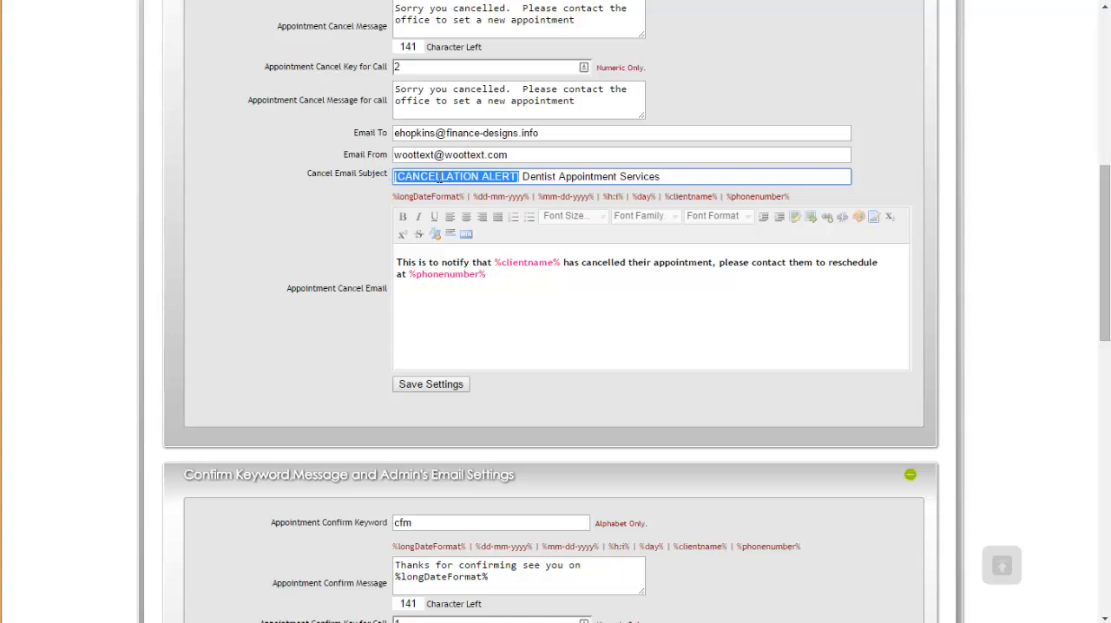
{"action": "left_click", "coordinate": [435, 176]}
{"action": "left_click_drag", "start_coordinate": [397, 262], "coordinate": [518, 276]}
{"action": "left_click", "coordinate": [636, 276]}
{"action": "left_click", "coordinate": [315, 248]}
Step: Review the appointment confirm keyword, confirm message, confirm key for calls, call message and confirmation email settings
{"action": "scroll", "coordinate": [315, 252], "scroll_direction": "down", "scroll_amount": 4}
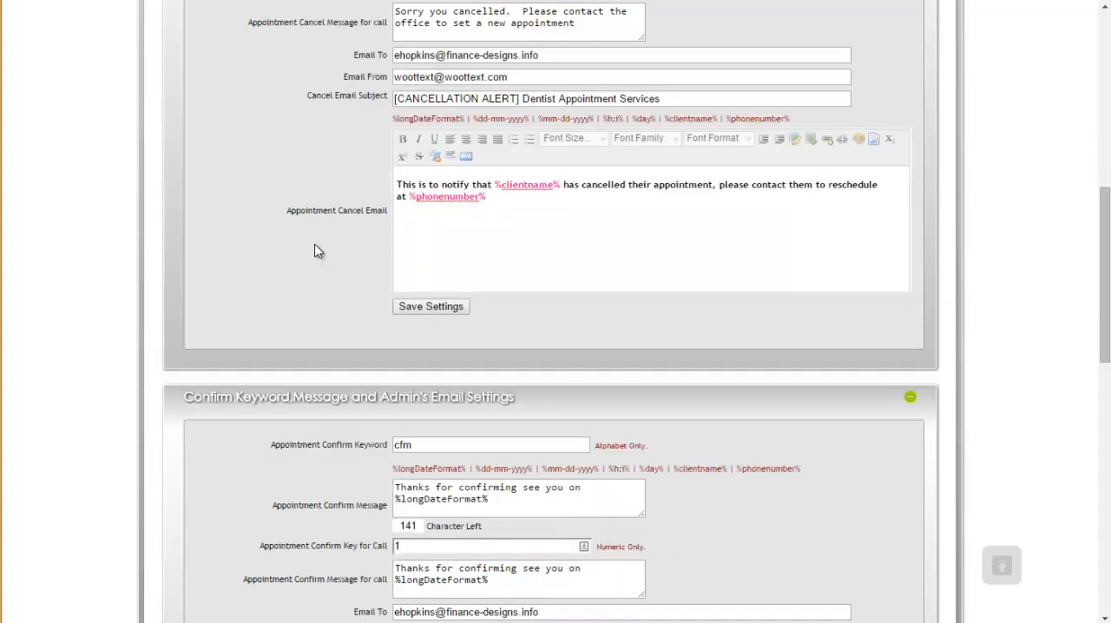
{"action": "double_click", "coordinate": [412, 211]}
{"action": "left_click_drag", "start_coordinate": [459, 253], "coordinate": [499, 262]}
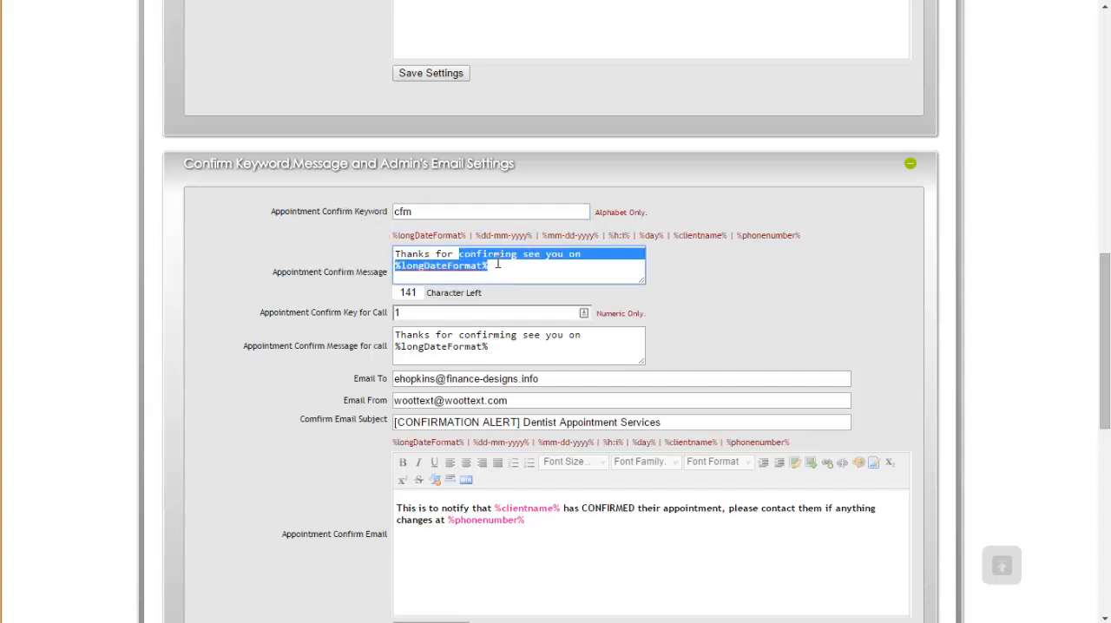
{"action": "left_click", "coordinate": [414, 311]}
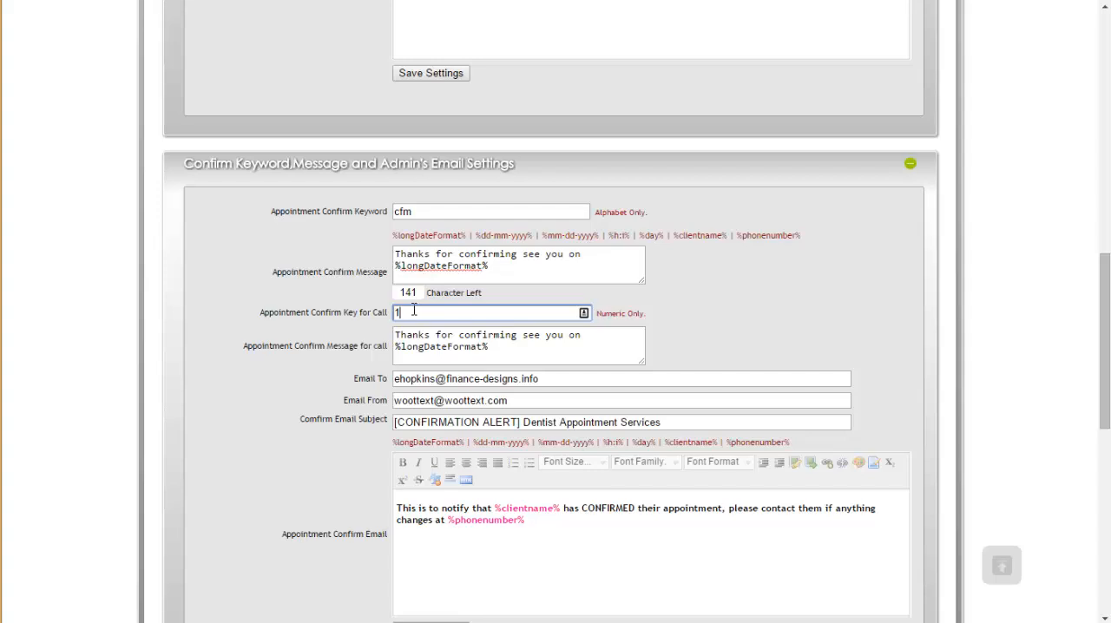
{"action": "left_click", "coordinate": [314, 311]}
{"action": "scroll", "coordinate": [355, 311], "scroll_direction": "down", "scroll_amount": 3}
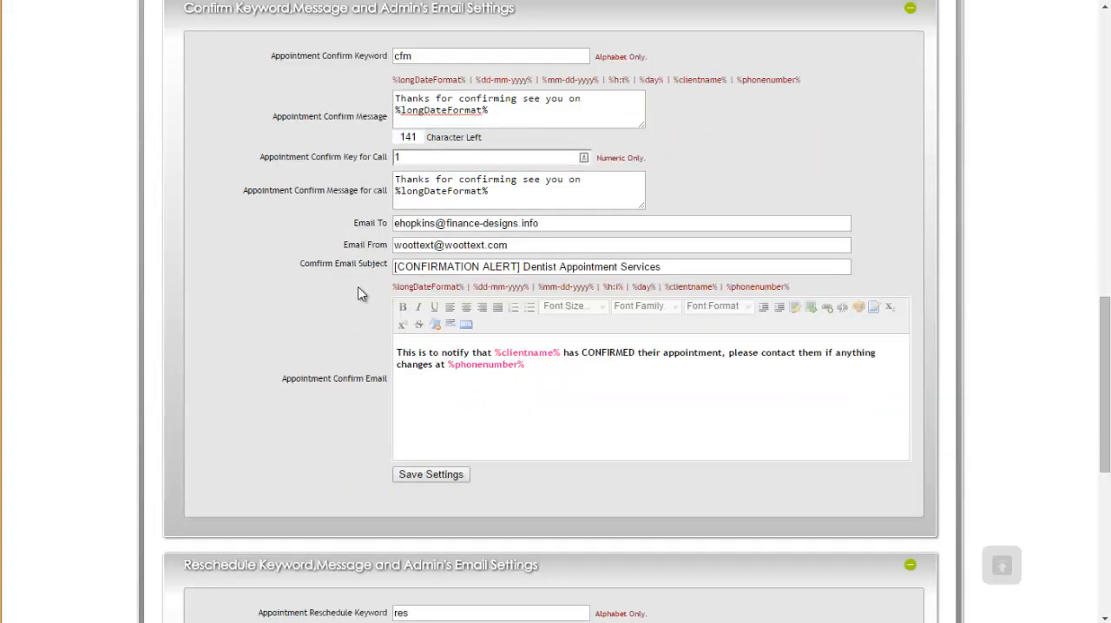
{"action": "mouse_move", "coordinate": [395, 181]}
{"action": "left_mouse_down"}
{"action": "mouse_move", "coordinate": [545, 196]}
{"action": "mouse_move", "coordinate": [448, 191]}
{"action": "mouse_move", "coordinate": [392, 165]}
{"action": "left_mouse_up"}
{"action": "left_click", "coordinate": [444, 198]}
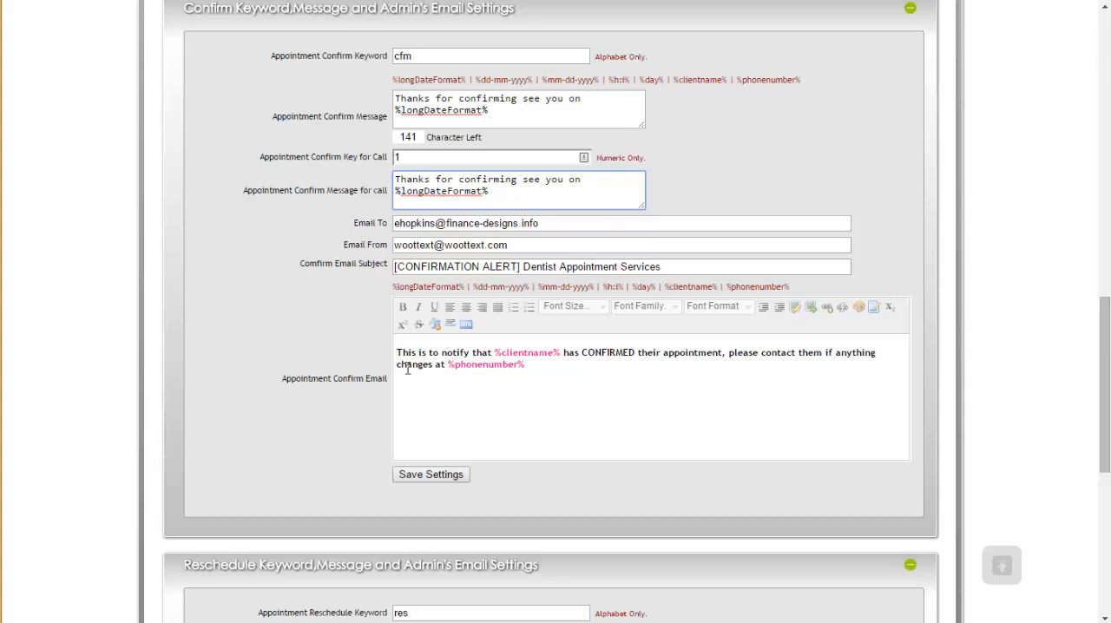
Step: Review the appointment reschedule keyword, message, key for calls, call message and reschedule email settings
{"action": "scroll", "coordinate": [352, 251], "scroll_direction": "down", "scroll_amount": 5}
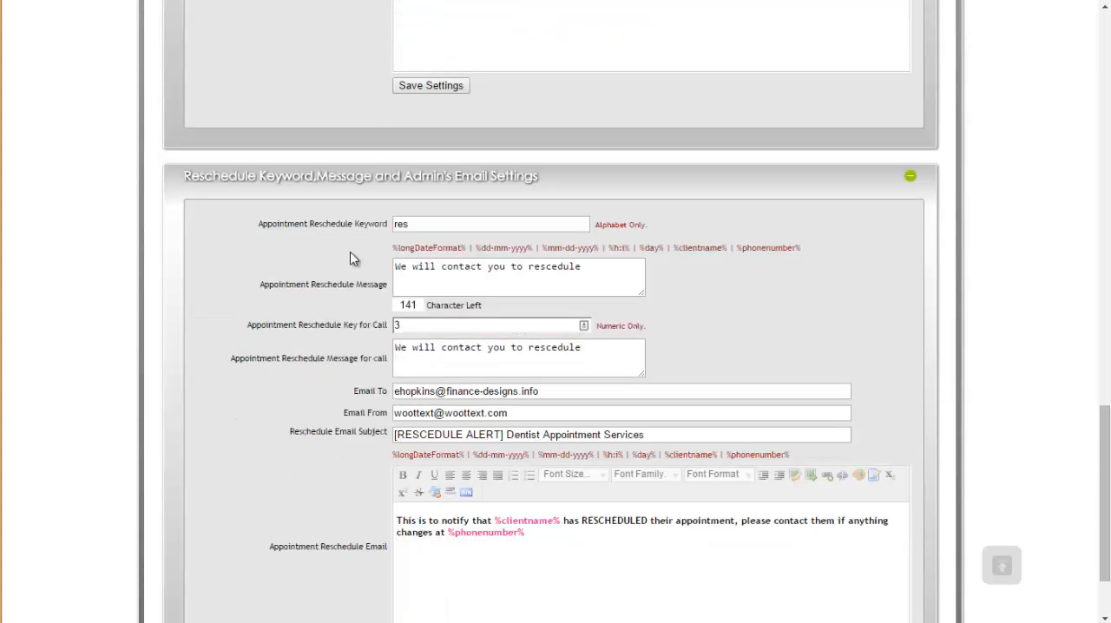
{"action": "double_click", "coordinate": [408, 148]}
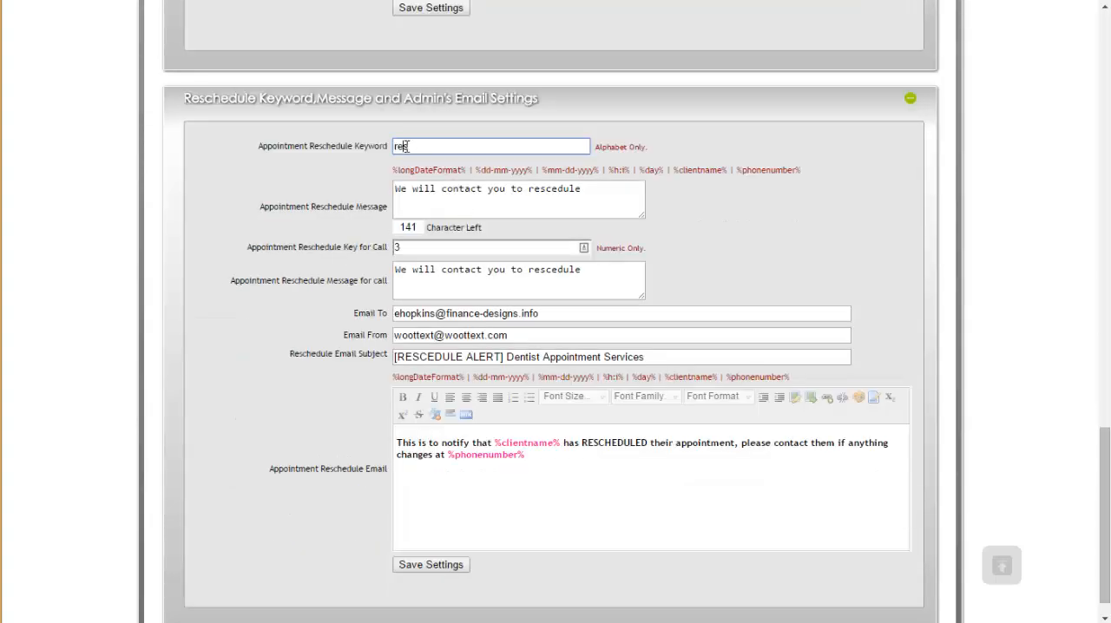
{"action": "left_click_drag", "start_coordinate": [396, 193], "coordinate": [662, 206]}
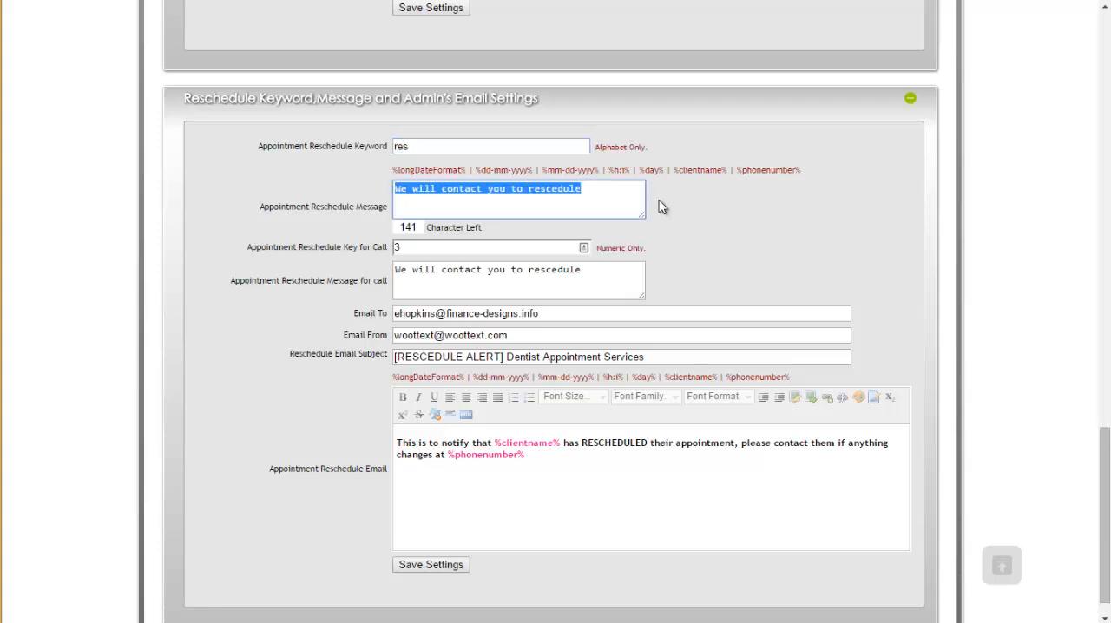
{"action": "left_click", "coordinate": [601, 201]}
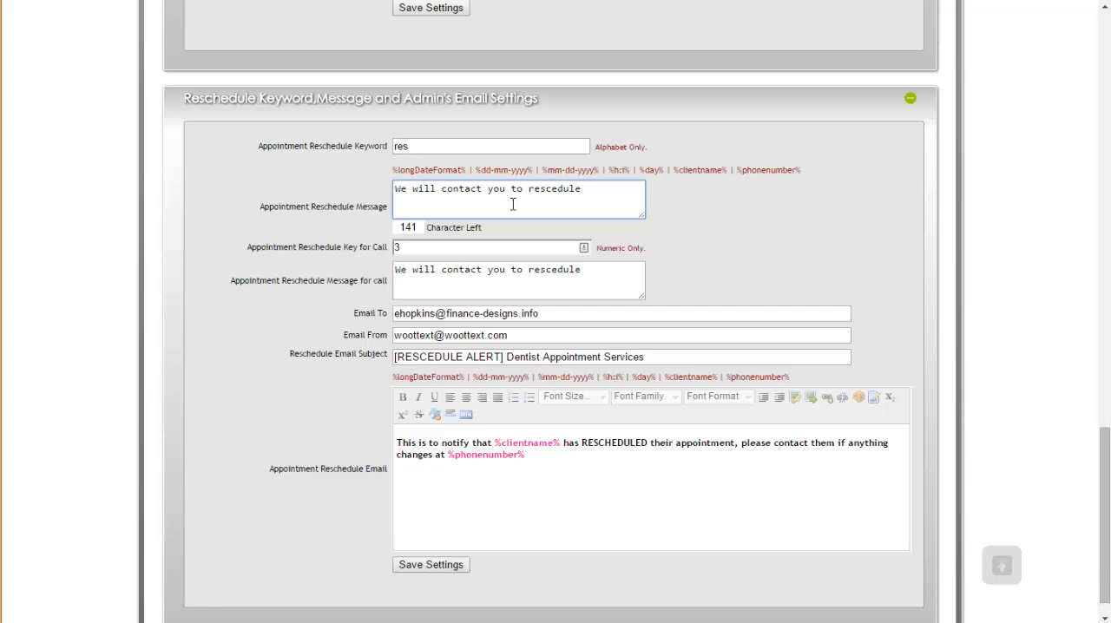
{"action": "double_click", "coordinate": [407, 248]}
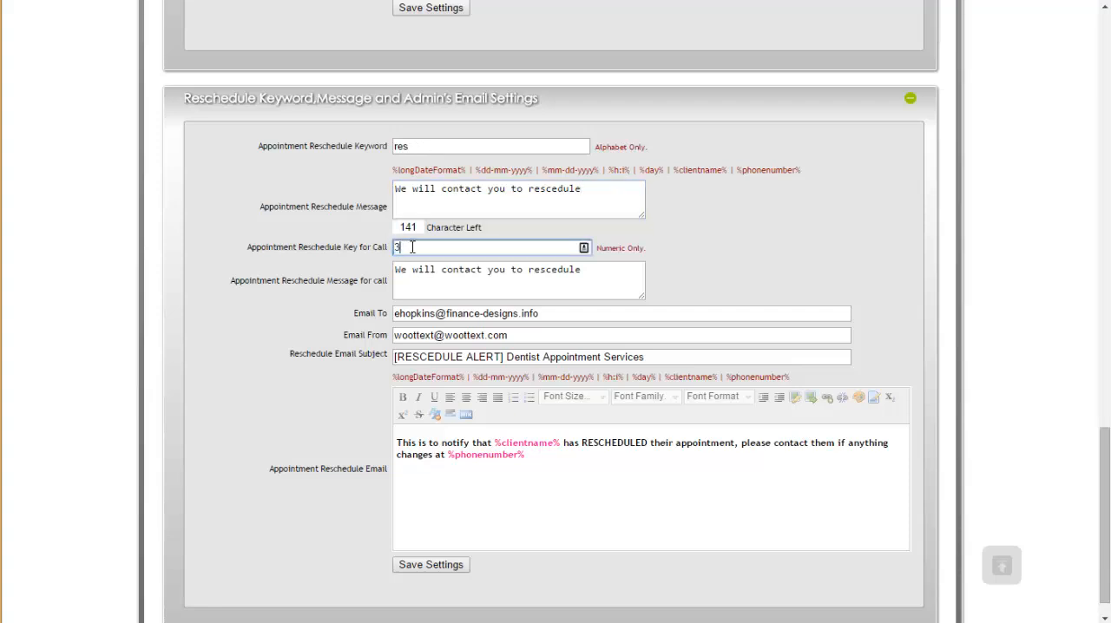
{"action": "left_click_drag", "start_coordinate": [396, 270], "coordinate": [615, 273]}
{"action": "left_click", "coordinate": [614, 273]}
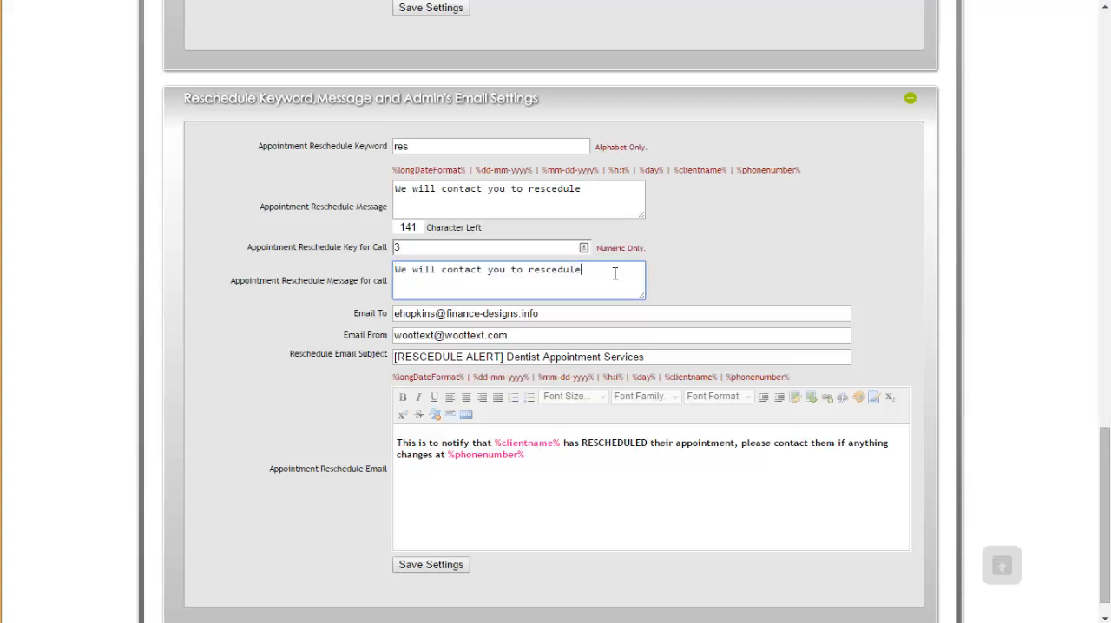
{"action": "mouse_move", "coordinate": [348, 315]}
{"action": "left_mouse_down"}
{"action": "mouse_move", "coordinate": [394, 516]}
{"action": "mouse_move", "coordinate": [518, 541]}
{"action": "mouse_move", "coordinate": [391, 473]}
{"action": "mouse_move", "coordinate": [344, 321]}
{"action": "left_mouse_up"}
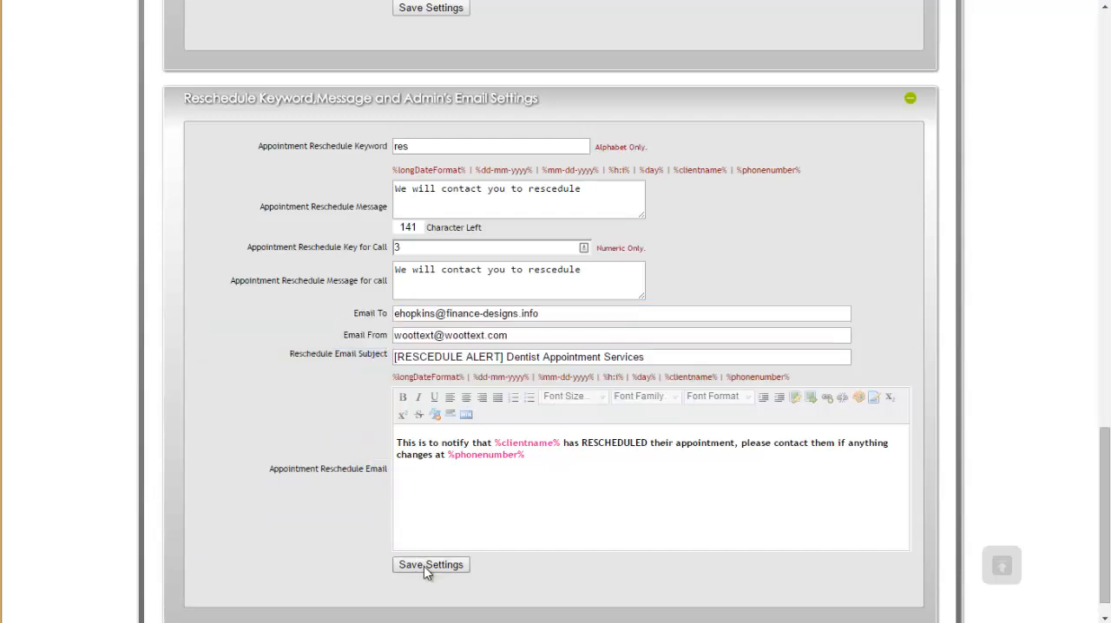
Step: Create and save a new appointment location named Canton, assigned to the Dentist template
{"action": "scroll", "coordinate": [347, 354], "scroll_direction": "up", "scroll_amount": 15}
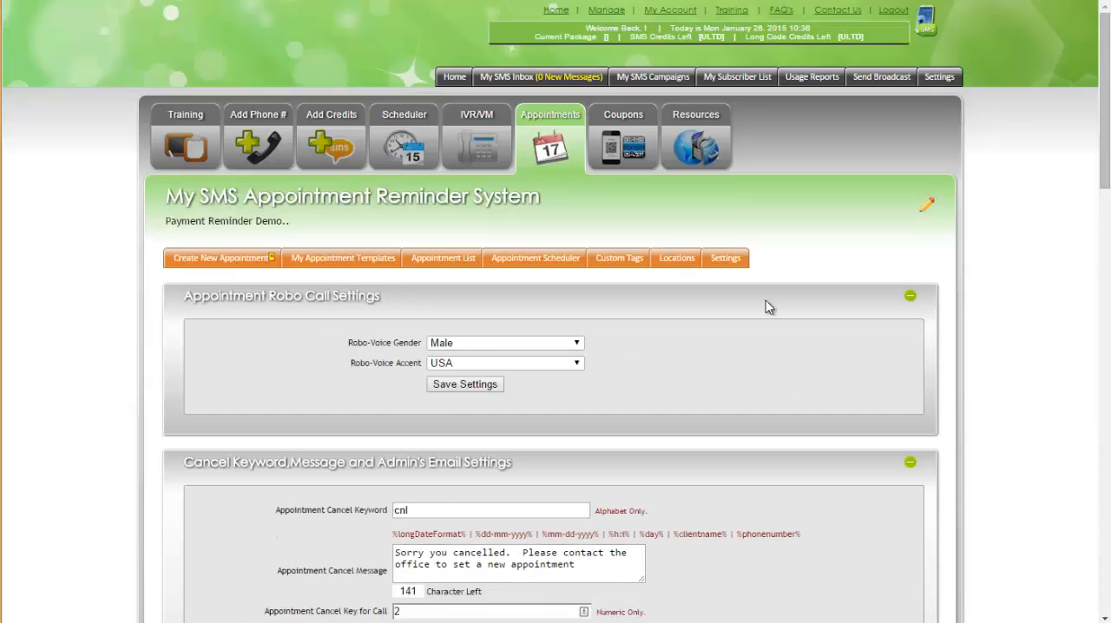
{"action": "left_click", "coordinate": [676, 260]}
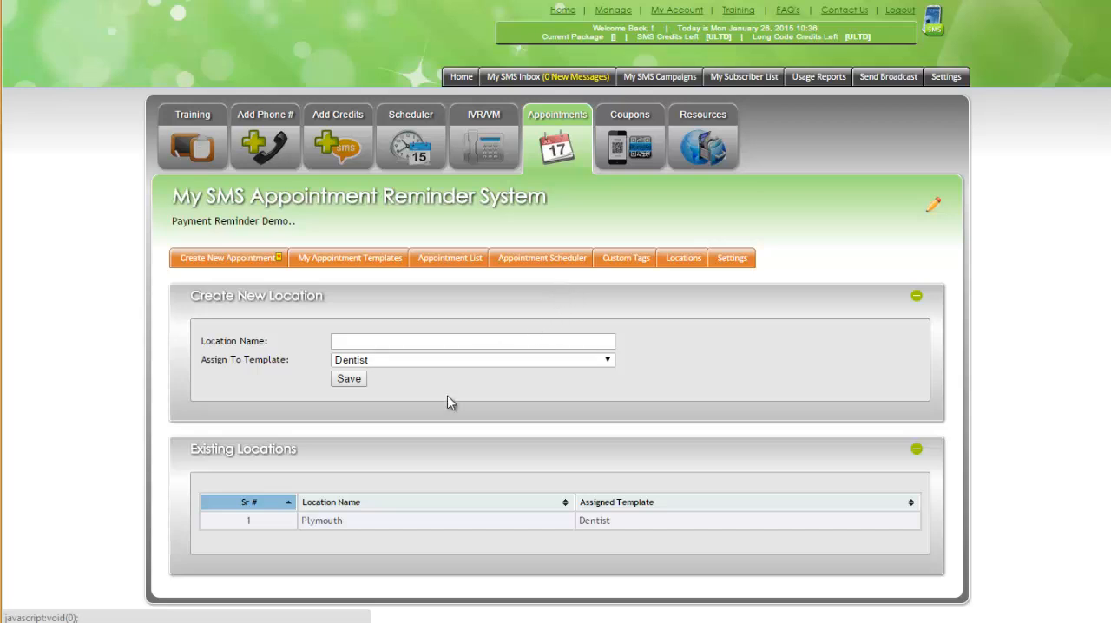
{"action": "left_click", "coordinate": [398, 343]}
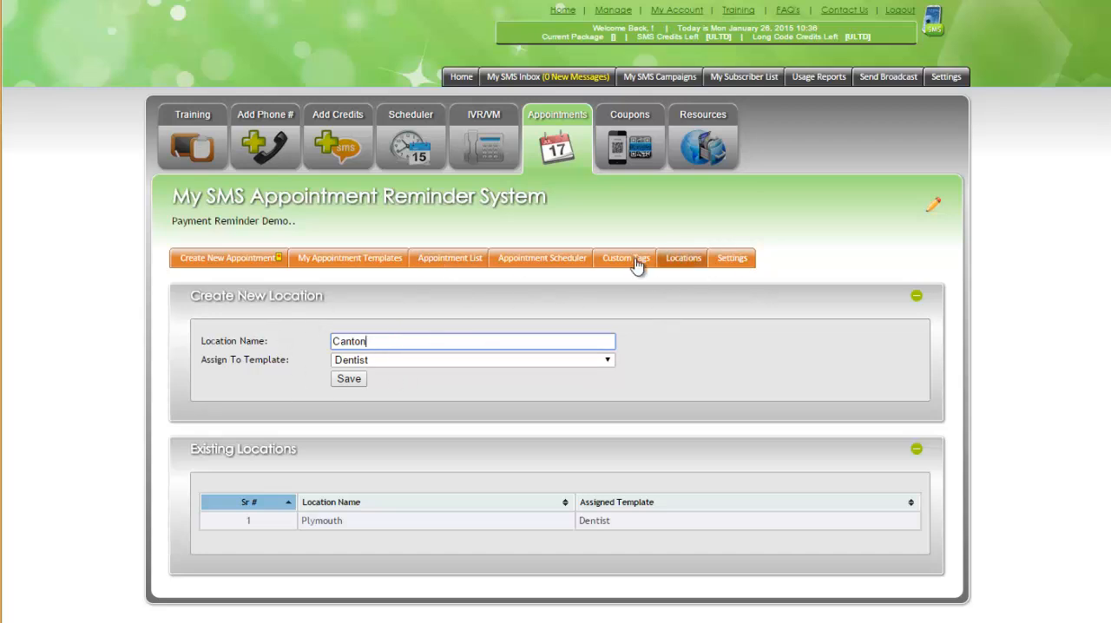
{"action": "left_click", "coordinate": [348, 382]}
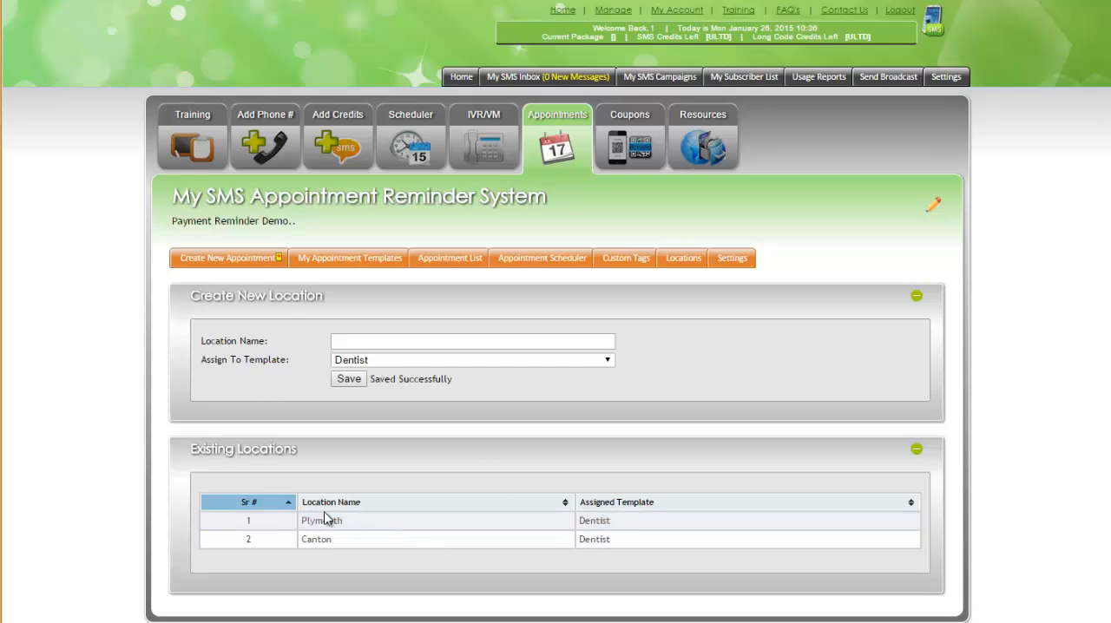
Step: Open the custom tags page and review the existing merge tags, their short names and assigned template
{"action": "left_click", "coordinate": [631, 266]}
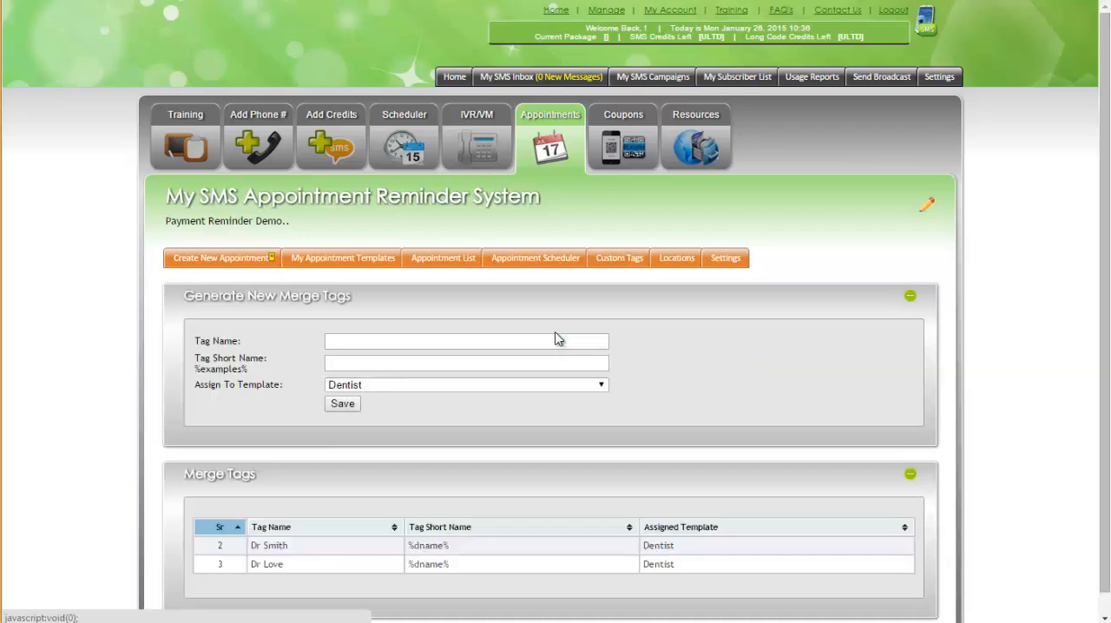
{"action": "scroll", "coordinate": [384, 431], "scroll_direction": "down", "scroll_amount": 1}
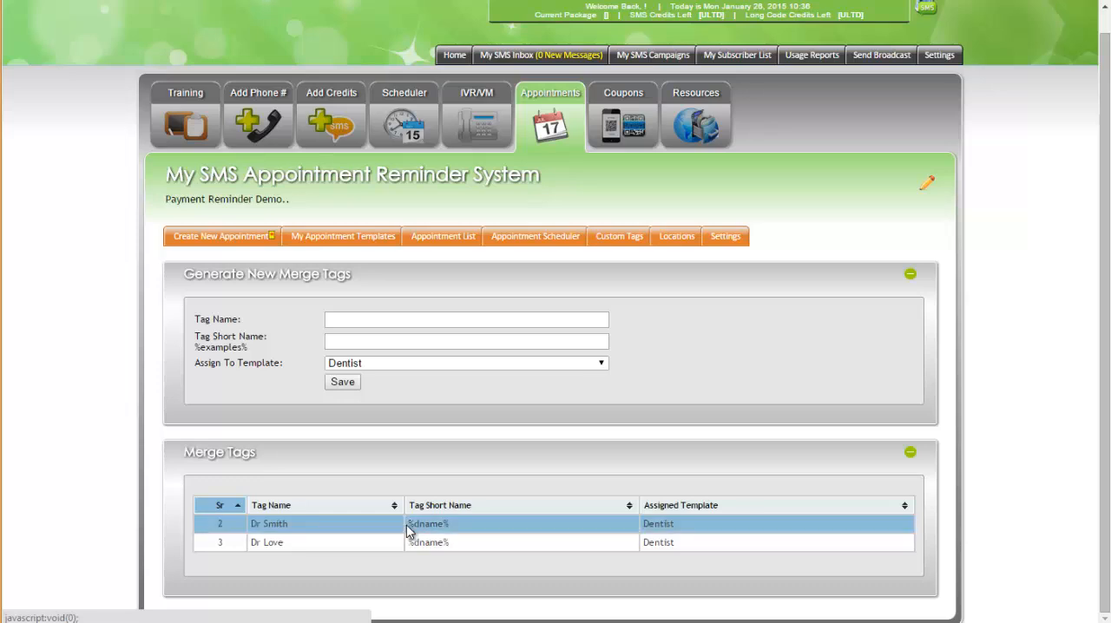
{"action": "mouse_move", "coordinate": [409, 525]}
{"action": "left_mouse_down"}
{"action": "mouse_move", "coordinate": [452, 523]}
{"action": "mouse_move", "coordinate": [407, 543]}
{"action": "left_mouse_up"}
{"action": "left_click", "coordinate": [451, 542]}
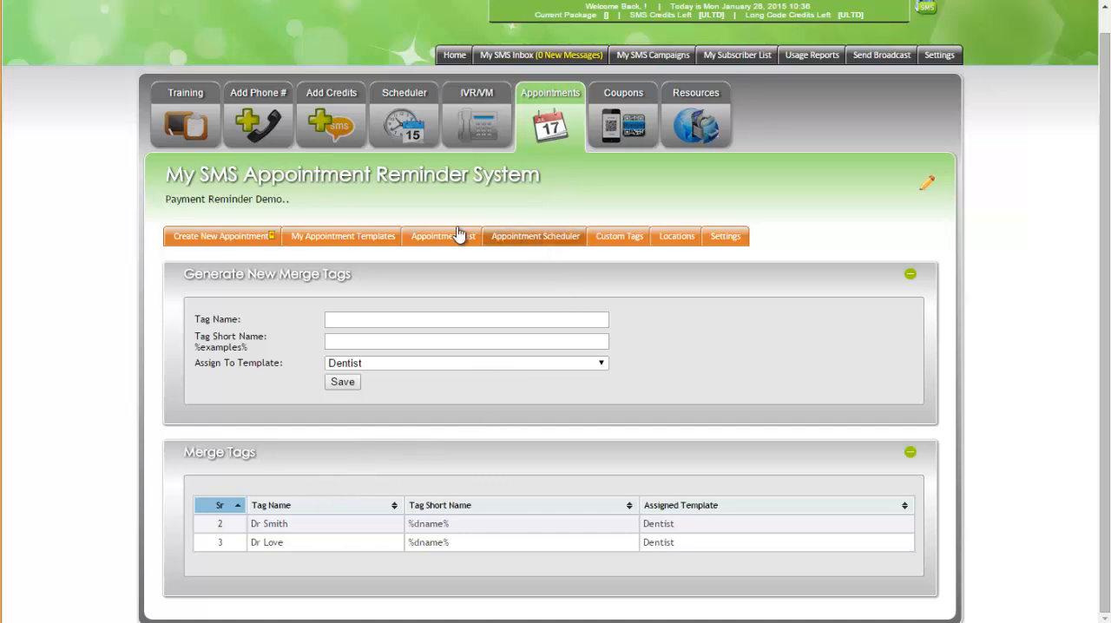
Step: Open the Dentist appointment reminder template for editing
{"action": "left_click", "coordinate": [325, 235]}
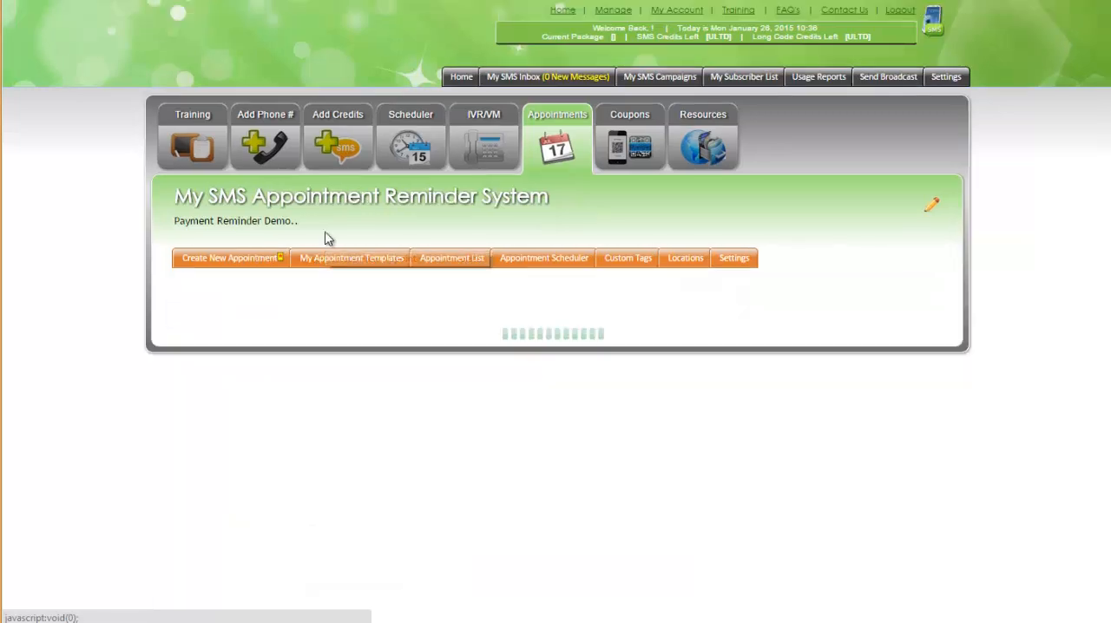
{"action": "scroll", "coordinate": [379, 344], "scroll_direction": "down", "scroll_amount": 1}
{"action": "scroll", "coordinate": [381, 343], "scroll_direction": "down", "scroll_amount": 3}
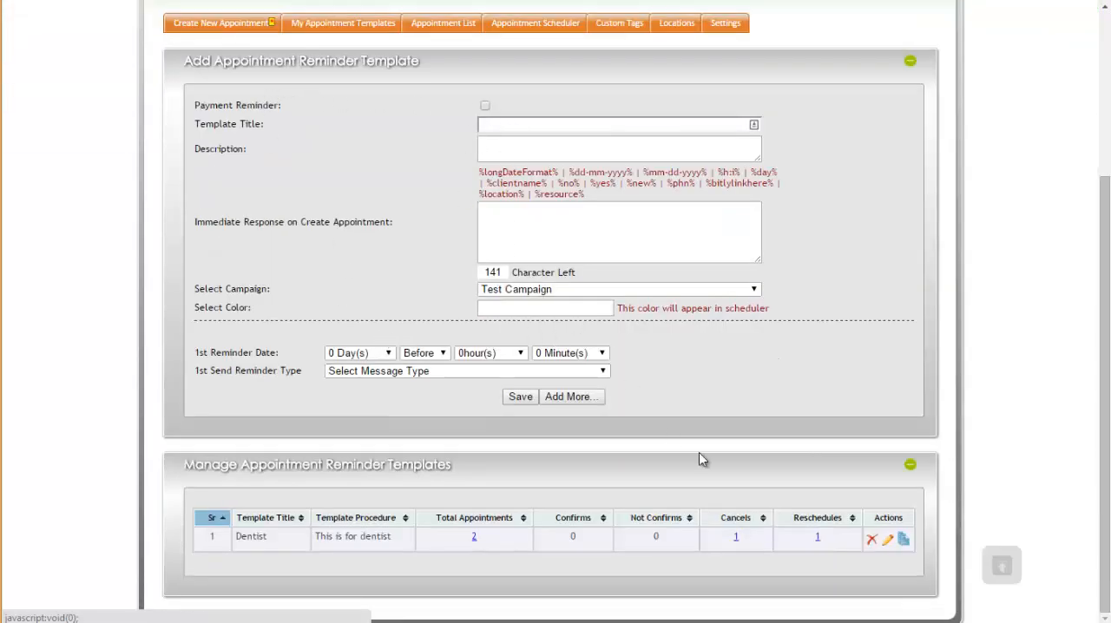
{"action": "left_click", "coordinate": [867, 538]}
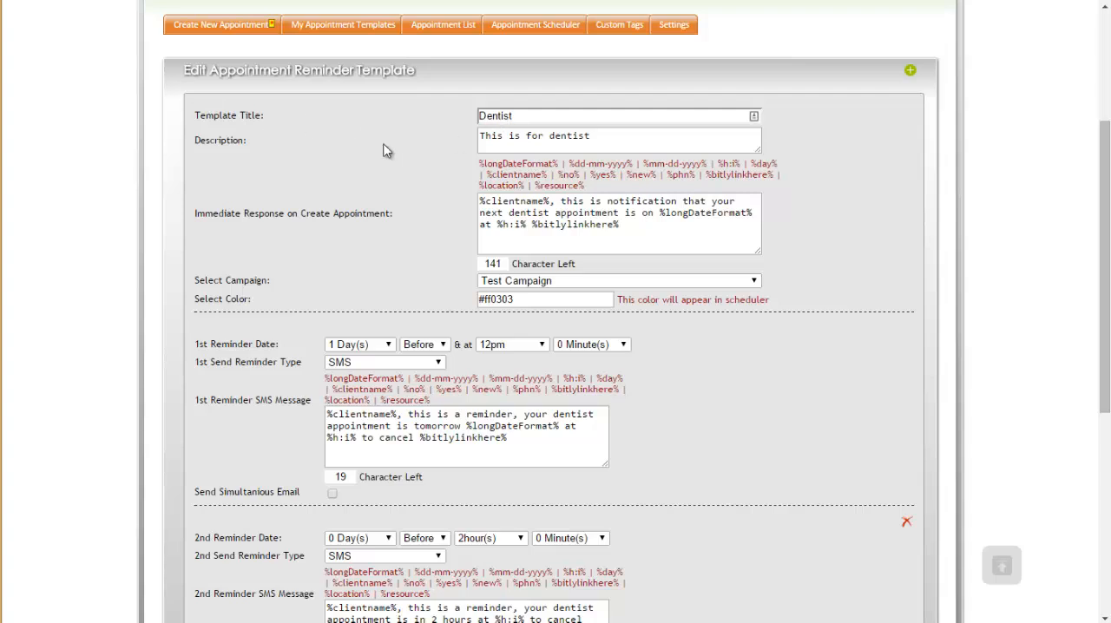
Step: Review the Dentist template's description and its immediate response setting for newly created appointments
{"action": "left_click_drag", "start_coordinate": [479, 140], "coordinate": [690, 143]}
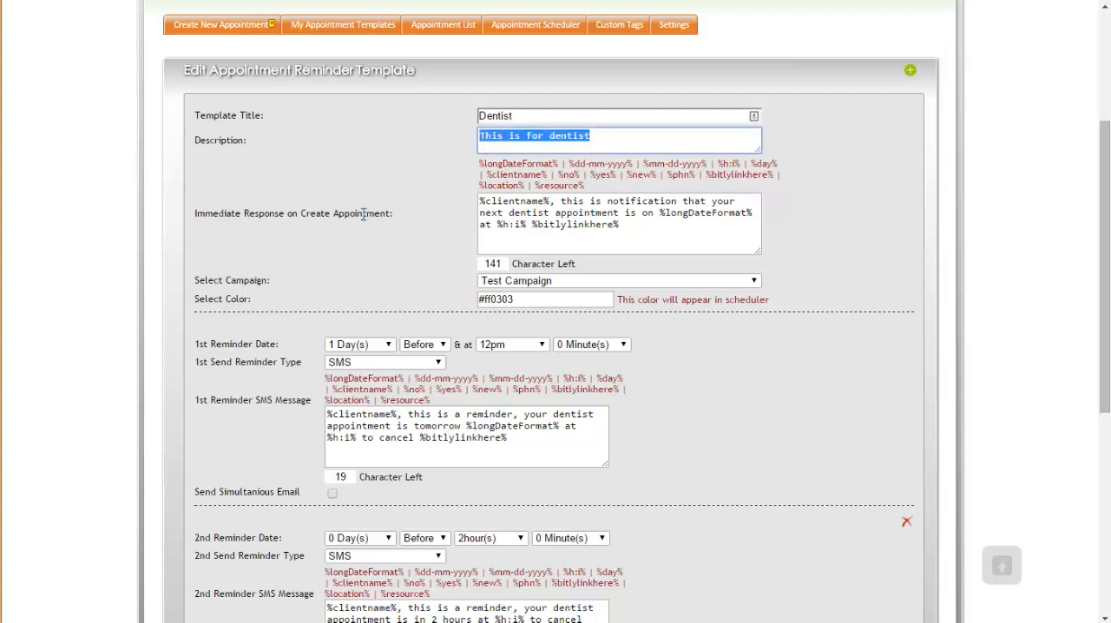
{"action": "left_click", "coordinate": [216, 218]}
{"action": "left_click_drag", "start_coordinate": [378, 214], "coordinate": [395, 220]}
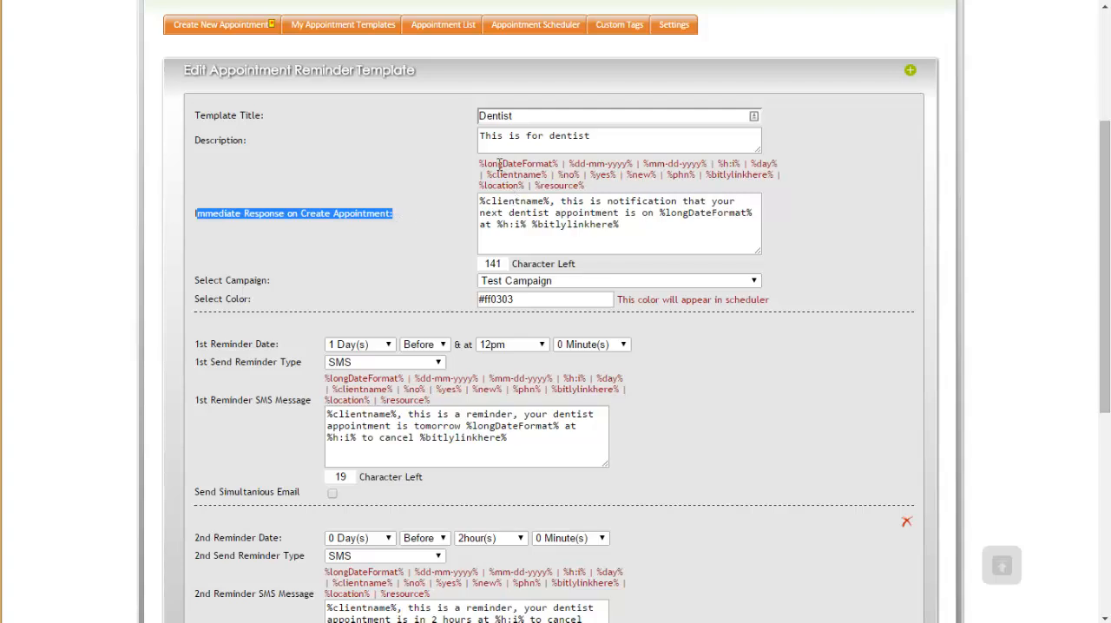
Step: Examine the immediate response's merge tags for date, time, day, client name, no, yes, new and phone
{"action": "left_click_drag", "start_coordinate": [481, 163], "coordinate": [708, 164]}
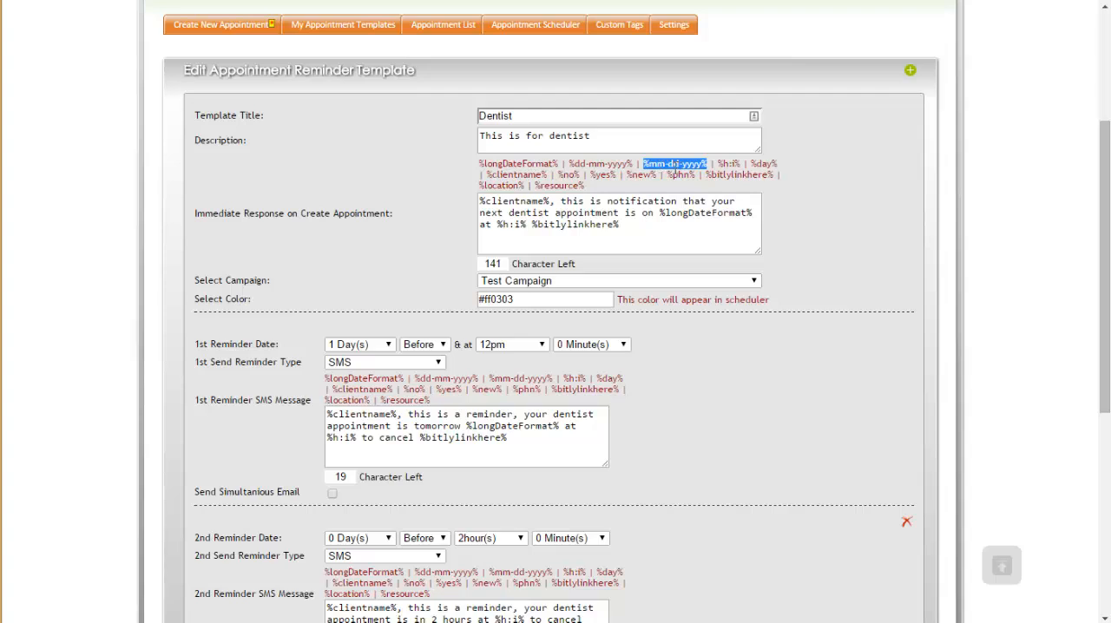
{"action": "left_click_drag", "start_coordinate": [718, 165], "coordinate": [778, 164]}
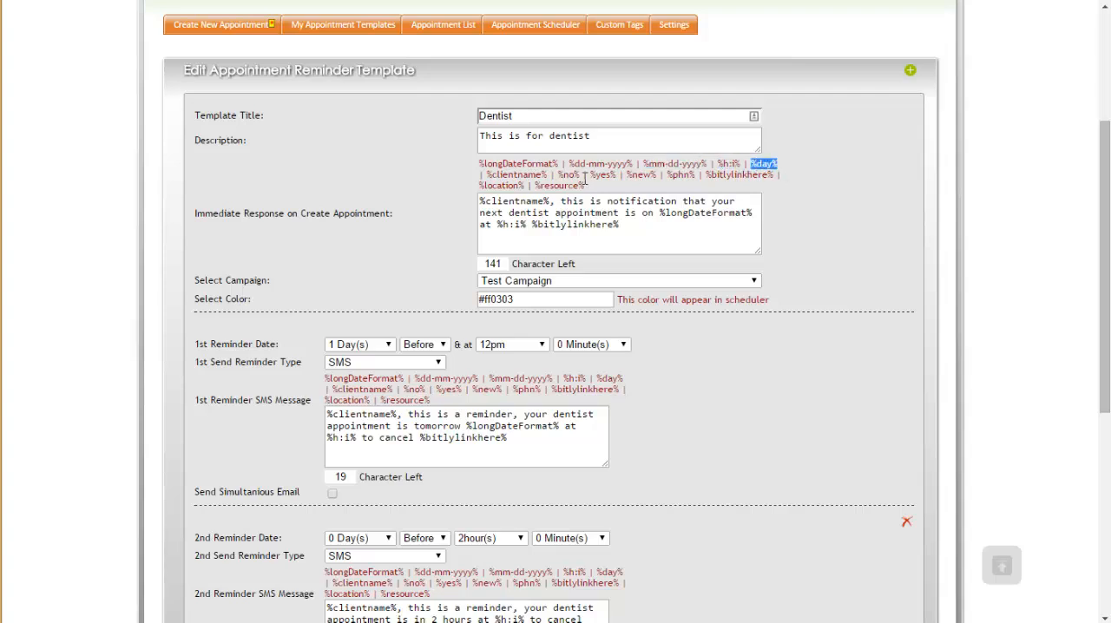
{"action": "left_click_drag", "start_coordinate": [487, 175], "coordinate": [580, 176]}
{"action": "left_click_drag", "start_coordinate": [591, 176], "coordinate": [657, 177]}
{"action": "left_click", "coordinate": [659, 178]}
{"action": "left_click_drag", "start_coordinate": [667, 176], "coordinate": [695, 178]}
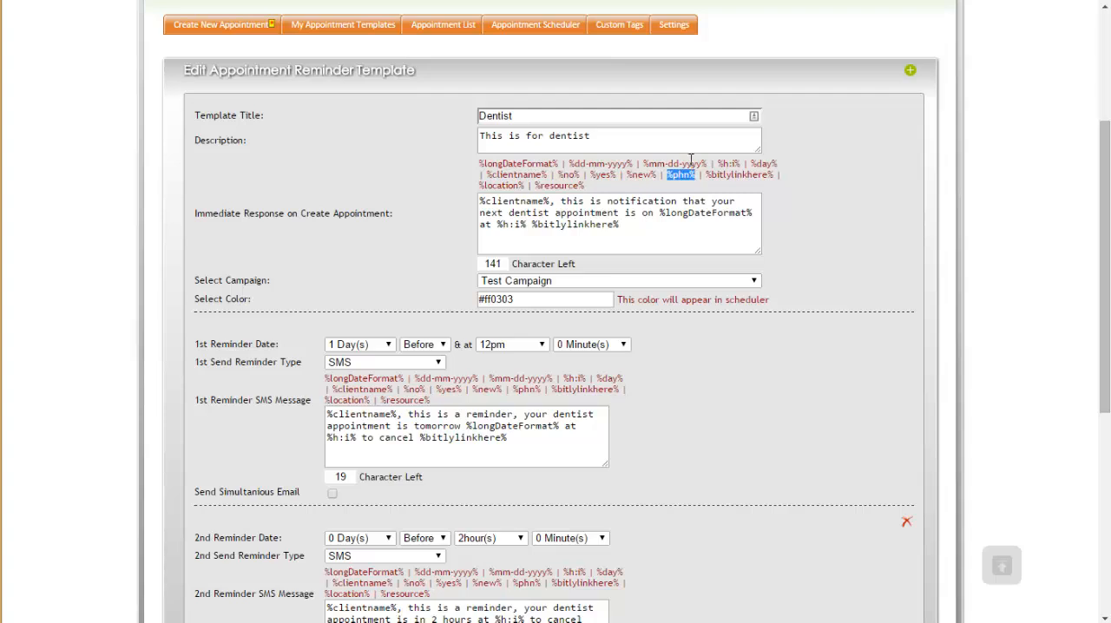
Step: Examine the %bitlylinkhere% merge tag available for the immediate response message
{"action": "scroll", "coordinate": [570, 32], "scroll_direction": "up", "scroll_amount": 3}
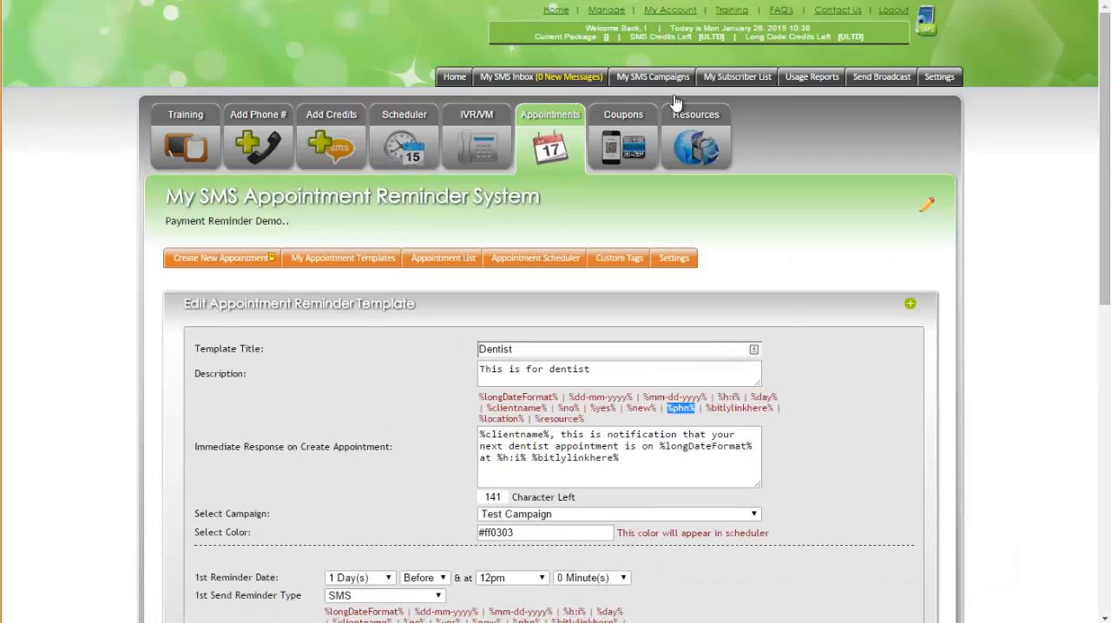
{"action": "scroll", "coordinate": [672, 246], "scroll_direction": "down", "scroll_amount": 3}
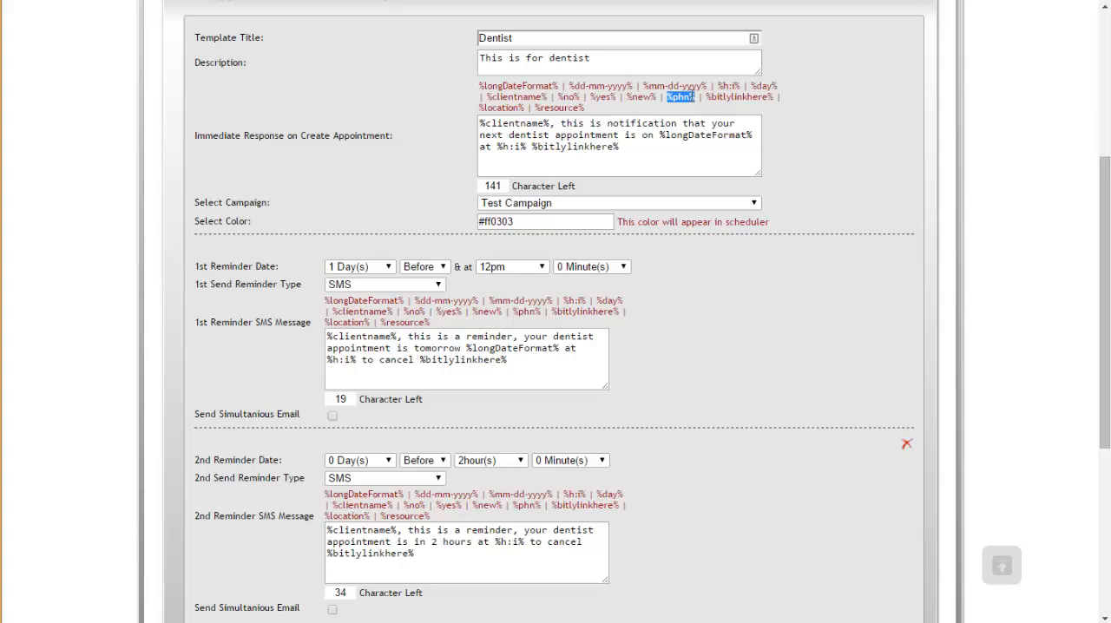
{"action": "scroll", "coordinate": [665, 194], "scroll_direction": "up", "scroll_amount": 3}
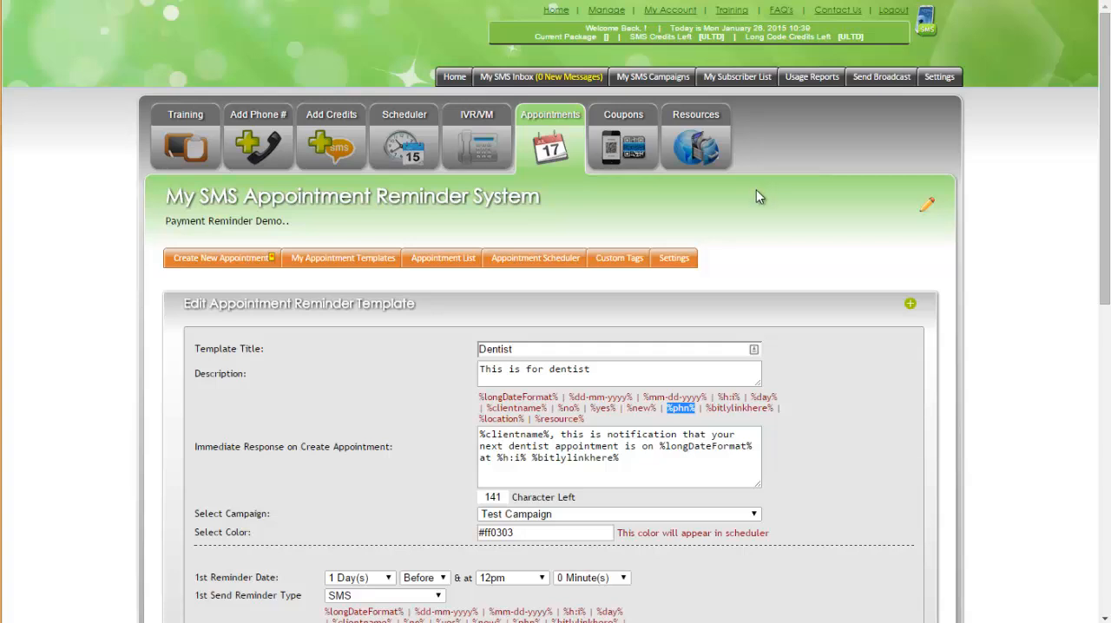
{"action": "scroll", "coordinate": [760, 265], "scroll_direction": "down", "scroll_amount": 2}
{"action": "left_click_drag", "start_coordinate": [774, 251], "coordinate": [711, 252]}
{"action": "left_click_drag", "start_coordinate": [589, 253], "coordinate": [598, 253]}
{"action": "left_click_drag", "start_coordinate": [774, 253], "coordinate": [706, 253]}
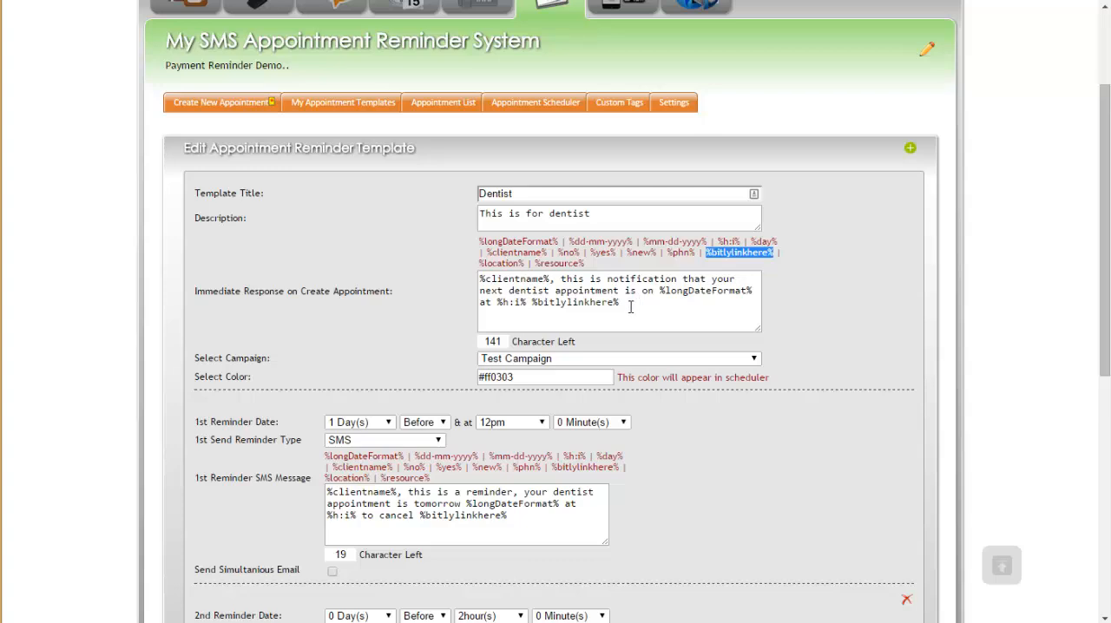
Step: Examine the %location% and %resource% merge tags and where they could go in the immediate response message
{"action": "left_click", "coordinate": [520, 268]}
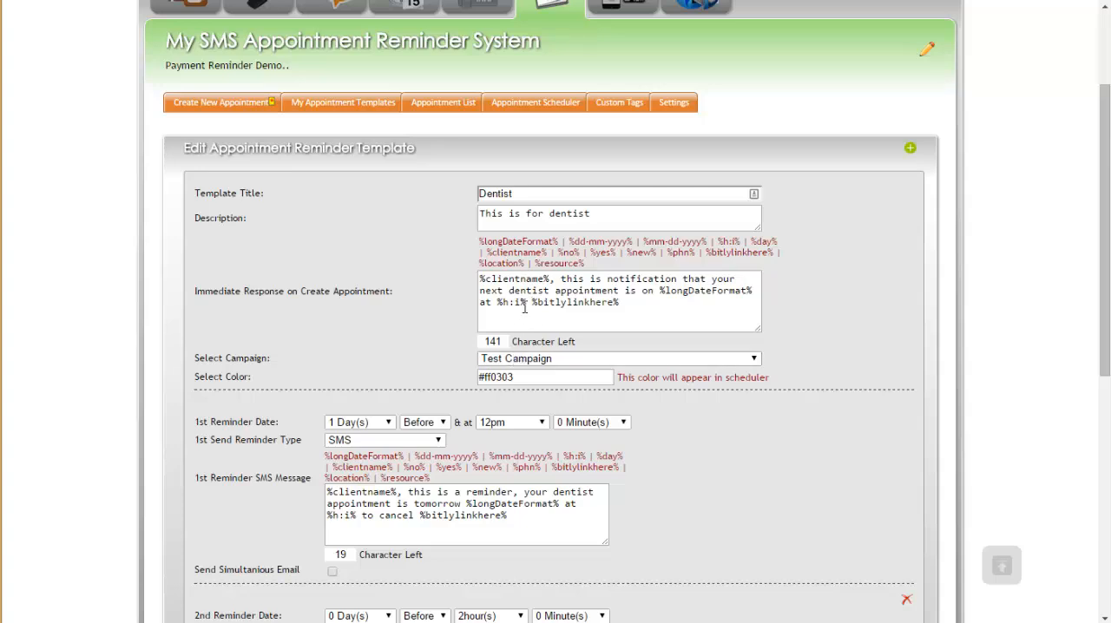
{"action": "scroll", "coordinate": [500, 382], "scroll_direction": "down", "scroll_amount": 3}
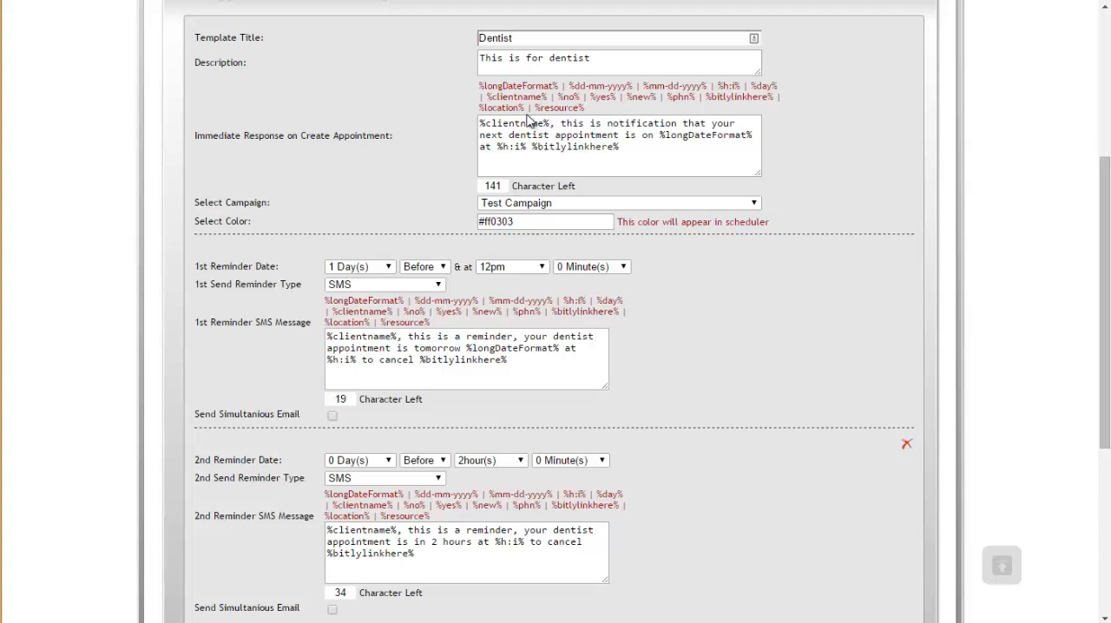
{"action": "left_click_drag", "start_coordinate": [527, 107], "coordinate": [481, 107]}
{"action": "left_click", "coordinate": [640, 145]}
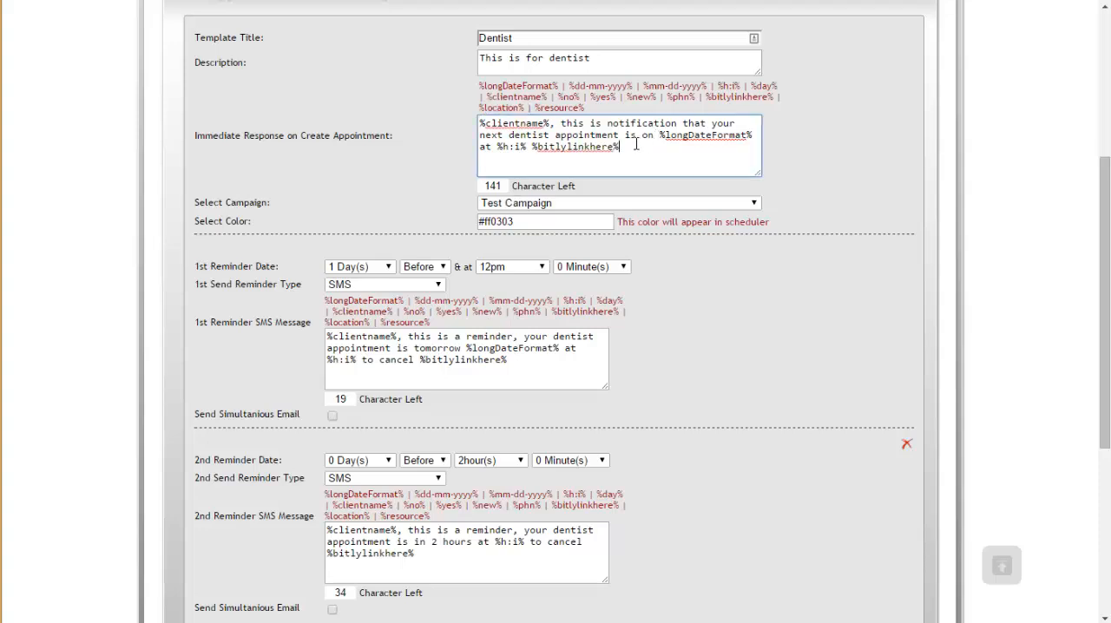
{"action": "left_click_drag", "start_coordinate": [586, 107], "coordinate": [532, 108]}
{"action": "scroll", "coordinate": [594, 150], "scroll_direction": "up", "scroll_amount": 3}
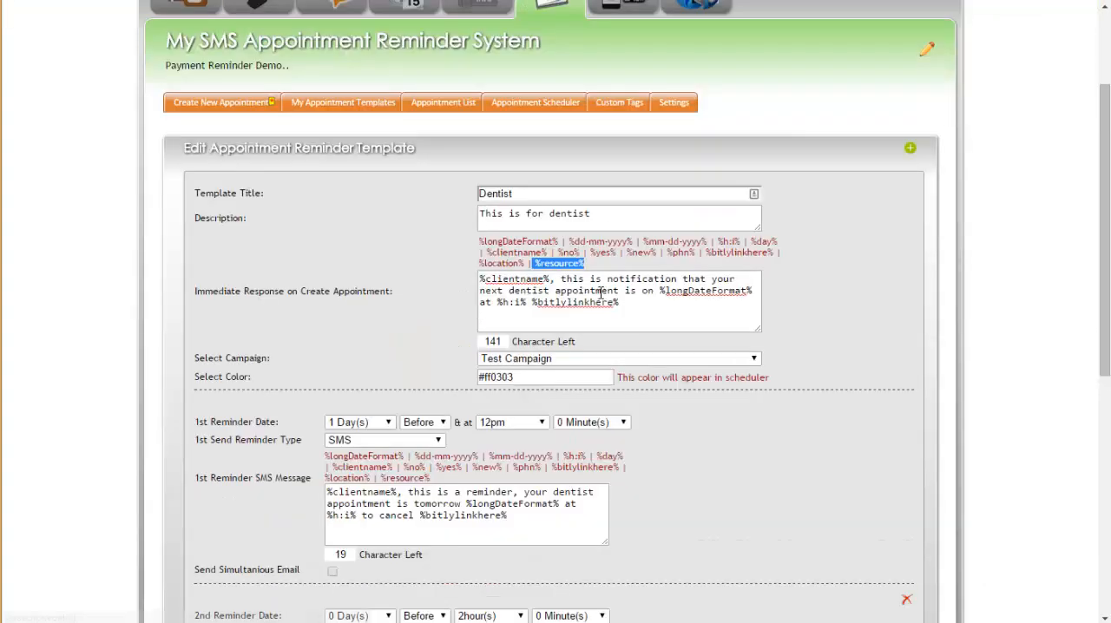
{"action": "scroll", "coordinate": [610, 203], "scroll_direction": "down", "scroll_amount": 1}
{"action": "left_click_drag", "start_coordinate": [525, 263], "coordinate": [475, 264]}
{"action": "left_click", "coordinate": [636, 302]}
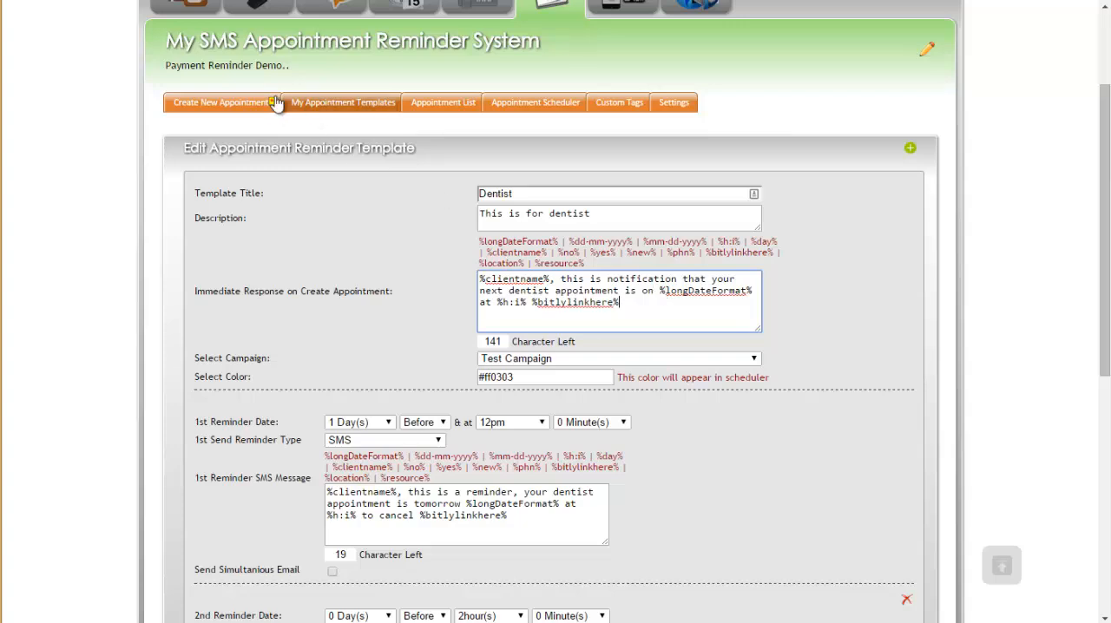
Step: Review the campaigns available for the Dentist template and its scheduler color setting
{"action": "scroll", "coordinate": [636, 234], "scroll_direction": "down", "scroll_amount": 2}
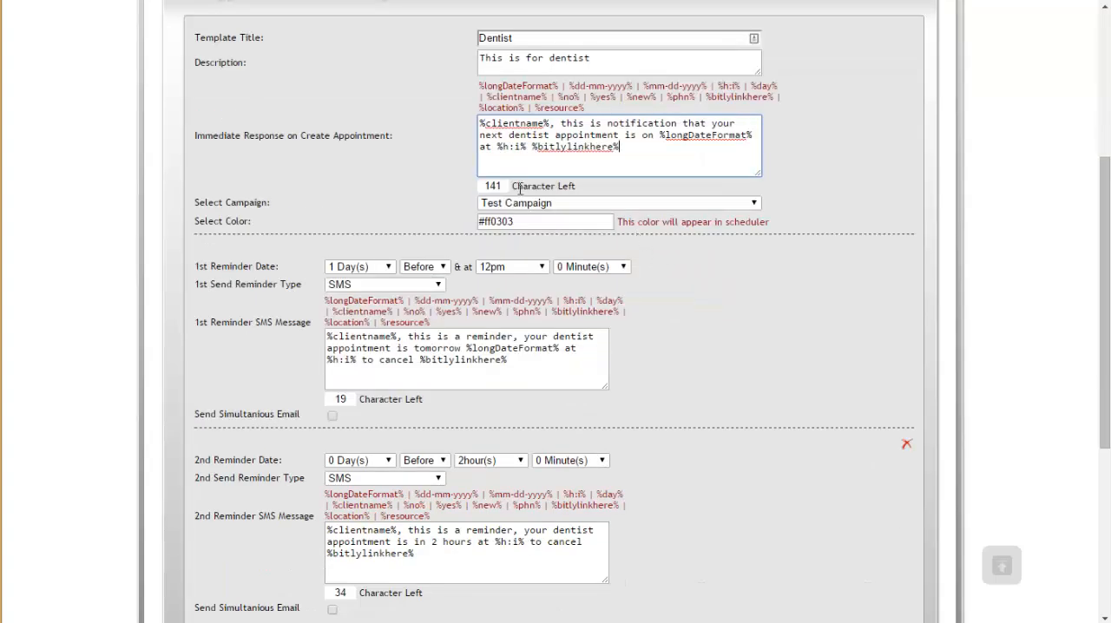
{"action": "left_click", "coordinate": [548, 203]}
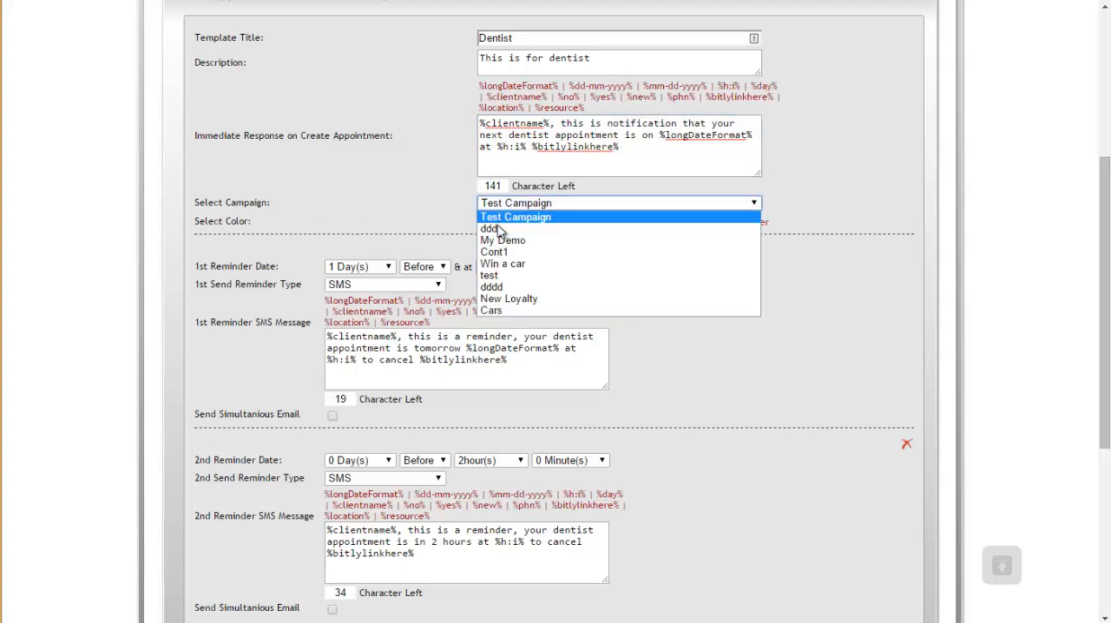
{"action": "left_click", "coordinate": [430, 196]}
{"action": "left_click", "coordinate": [548, 220]}
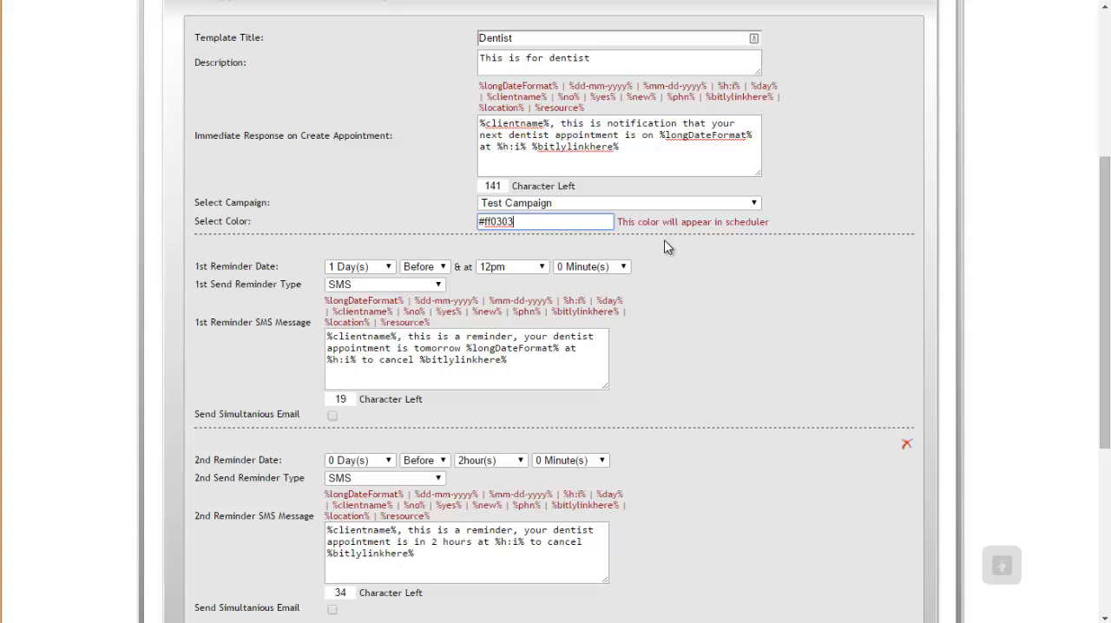
Step: Review the first reminder's day range and before/after options, along with the second reminder's timing
{"action": "scroll", "coordinate": [681, 257], "scroll_direction": "down", "scroll_amount": 1}
{"action": "scroll", "coordinate": [682, 257], "scroll_direction": "down", "scroll_amount": 1}
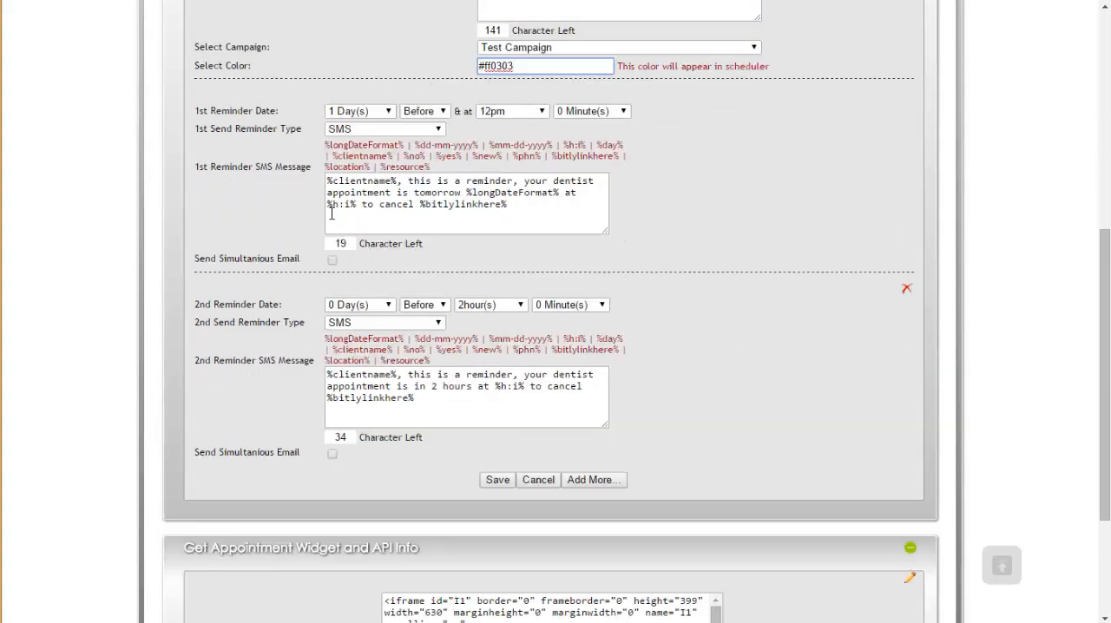
{"action": "left_click", "coordinate": [361, 111]}
{"action": "scroll", "coordinate": [347, 234], "scroll_direction": "down", "scroll_amount": 20}
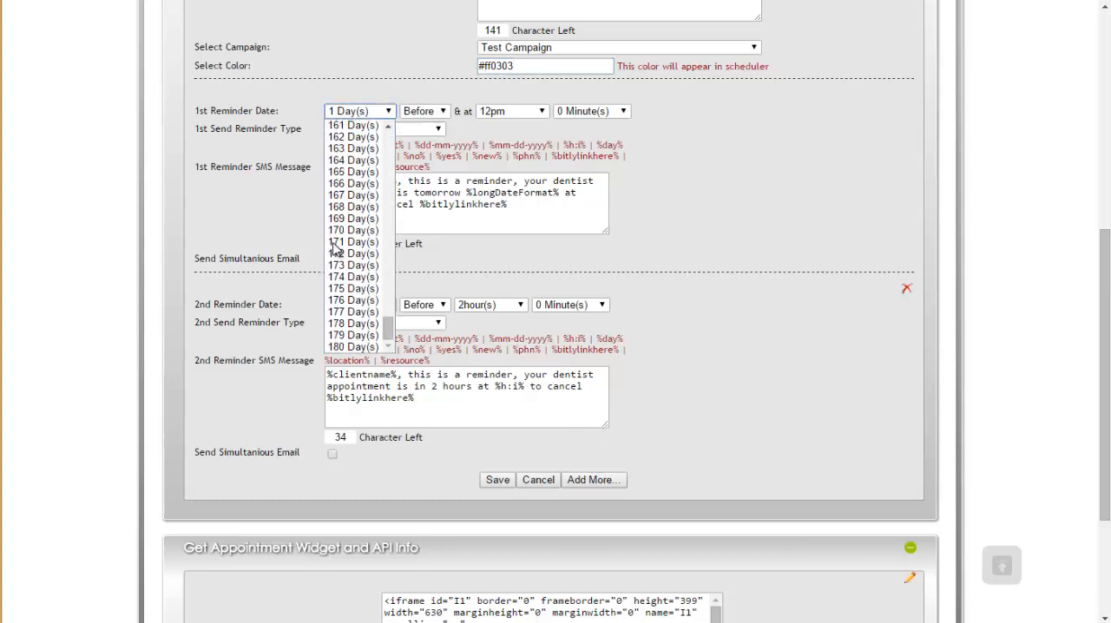
{"action": "left_click", "coordinate": [287, 165]}
{"action": "left_click", "coordinate": [425, 112]}
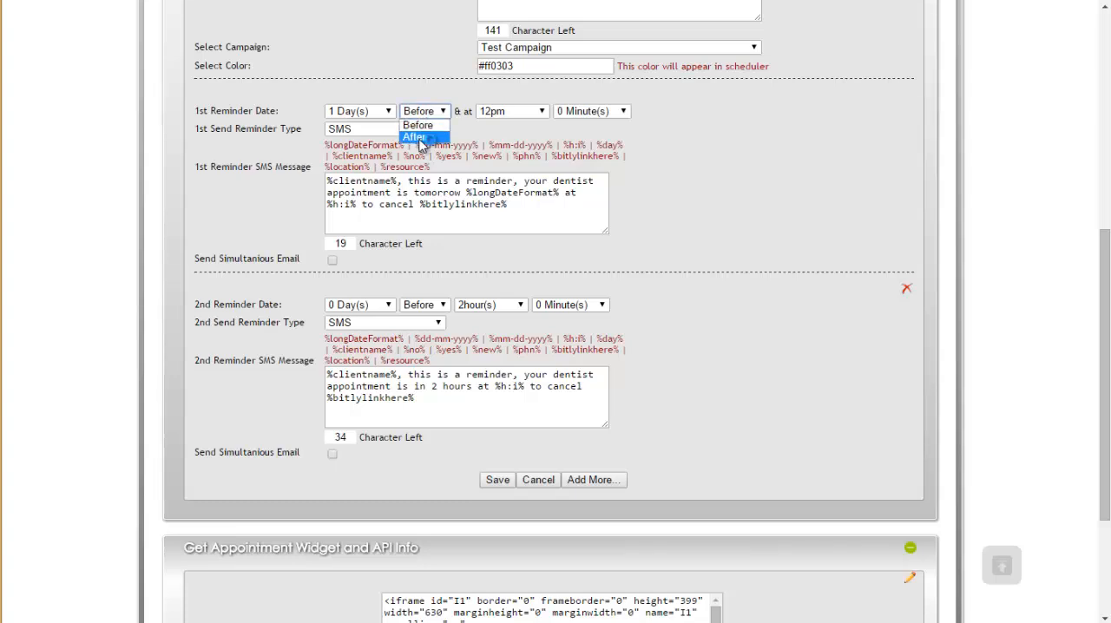
{"action": "left_click", "coordinate": [556, 151]}
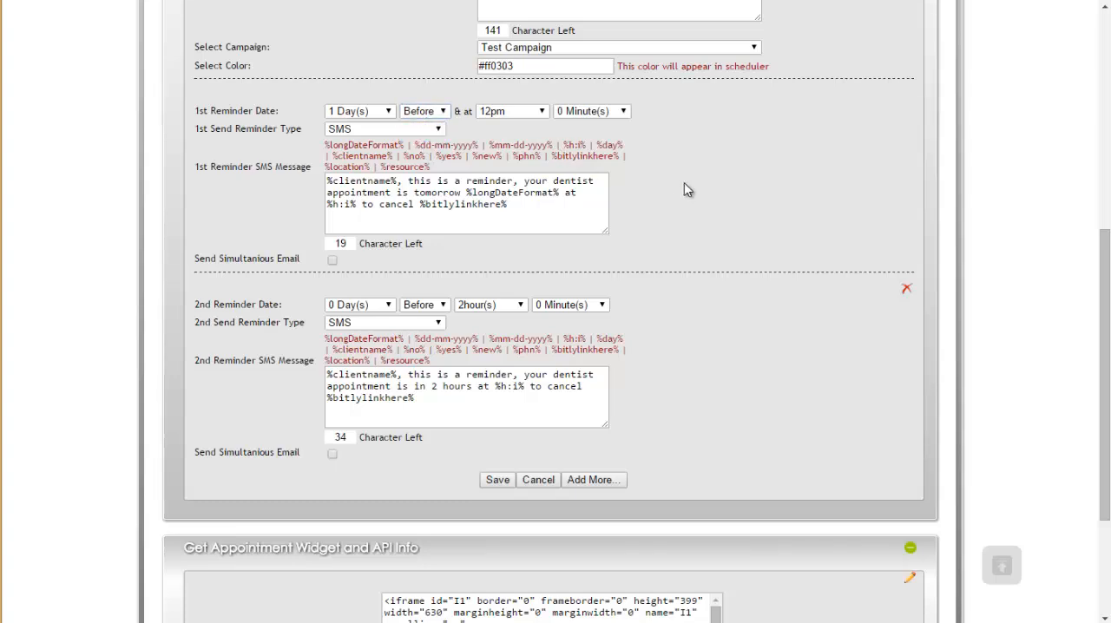
{"action": "left_click", "coordinate": [435, 310]}
{"action": "left_click", "coordinate": [639, 259]}
Step: Review the first reminder's available merge tags and the date, time and link tags used in its SMS message
{"action": "left_click_drag", "start_coordinate": [327, 144], "coordinate": [451, 168]}
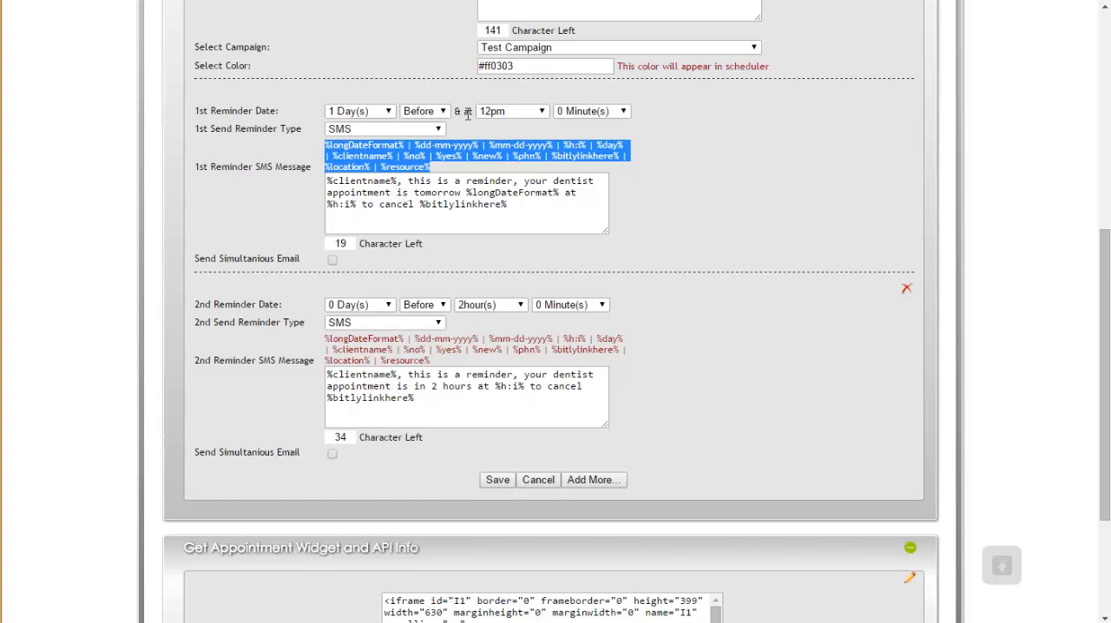
{"action": "left_click", "coordinate": [519, 135]}
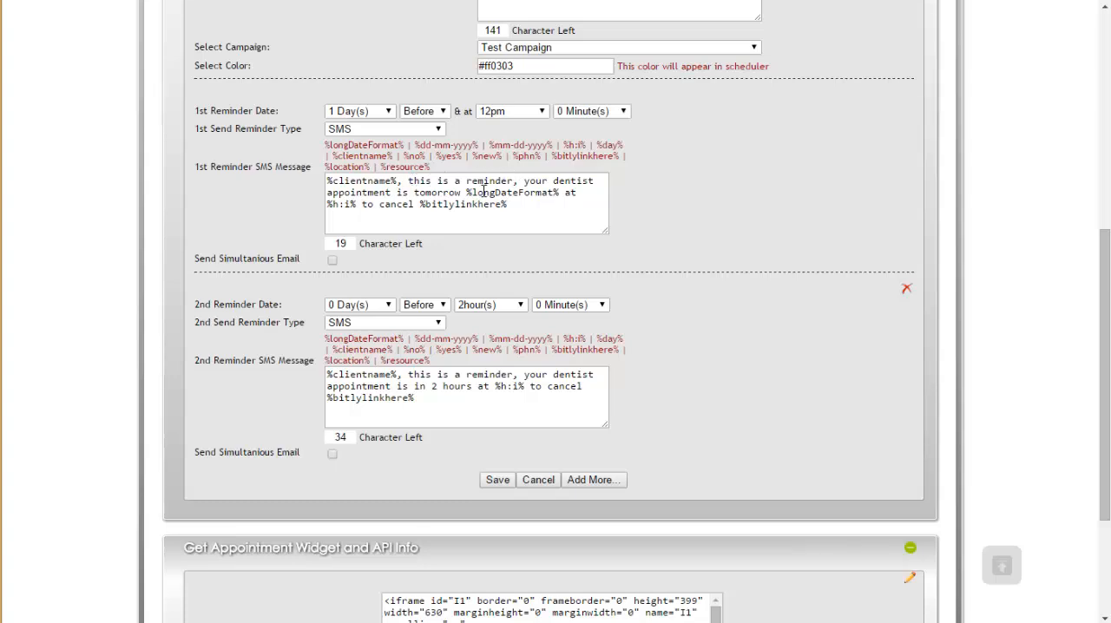
{"action": "left_click_drag", "start_coordinate": [466, 192], "coordinate": [562, 192]}
{"action": "left_click_drag", "start_coordinate": [326, 203], "coordinate": [350, 204]}
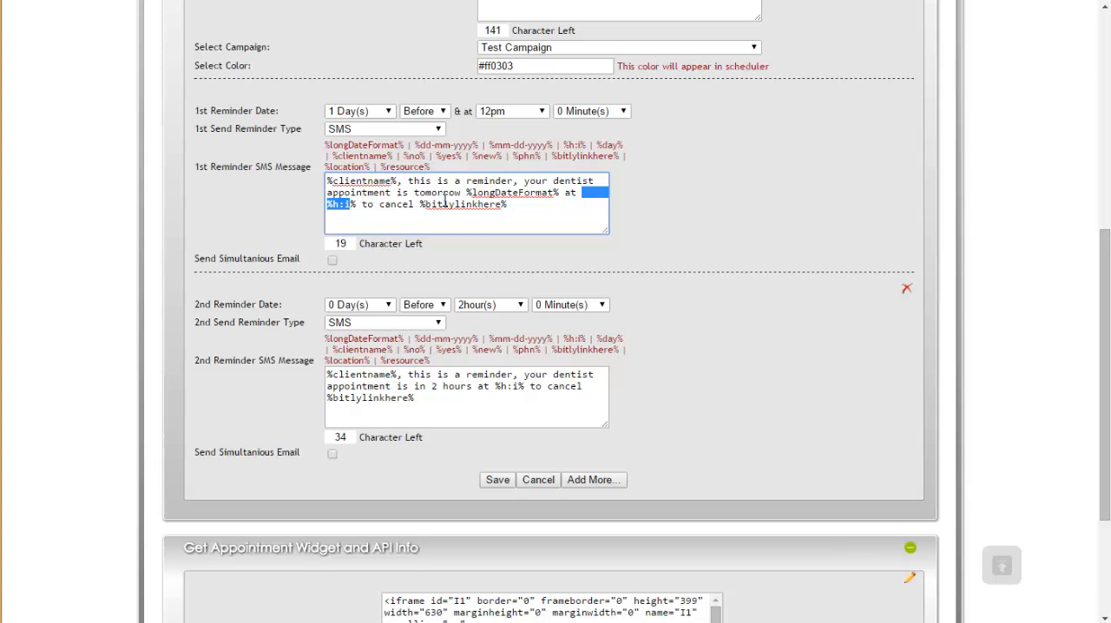
{"action": "left_click_drag", "start_coordinate": [419, 204], "coordinate": [516, 208]}
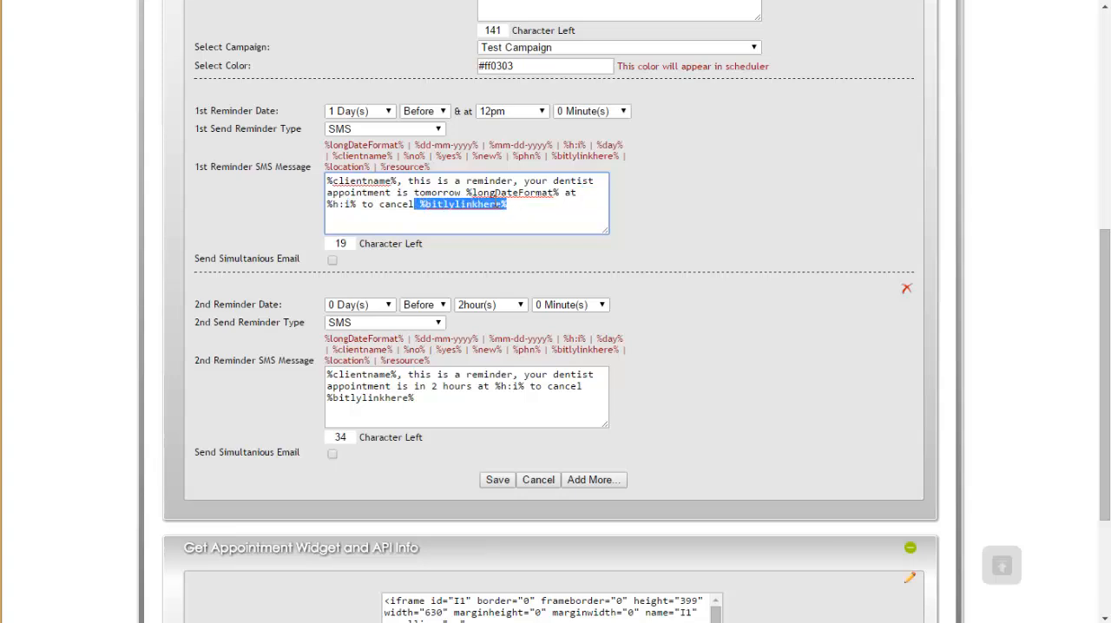
Step: Review the second reminder's SMS message, including its two-hour wording, time tag and cancellation link tag
{"action": "scroll", "coordinate": [494, 210], "scroll_direction": "down", "scroll_amount": 3}
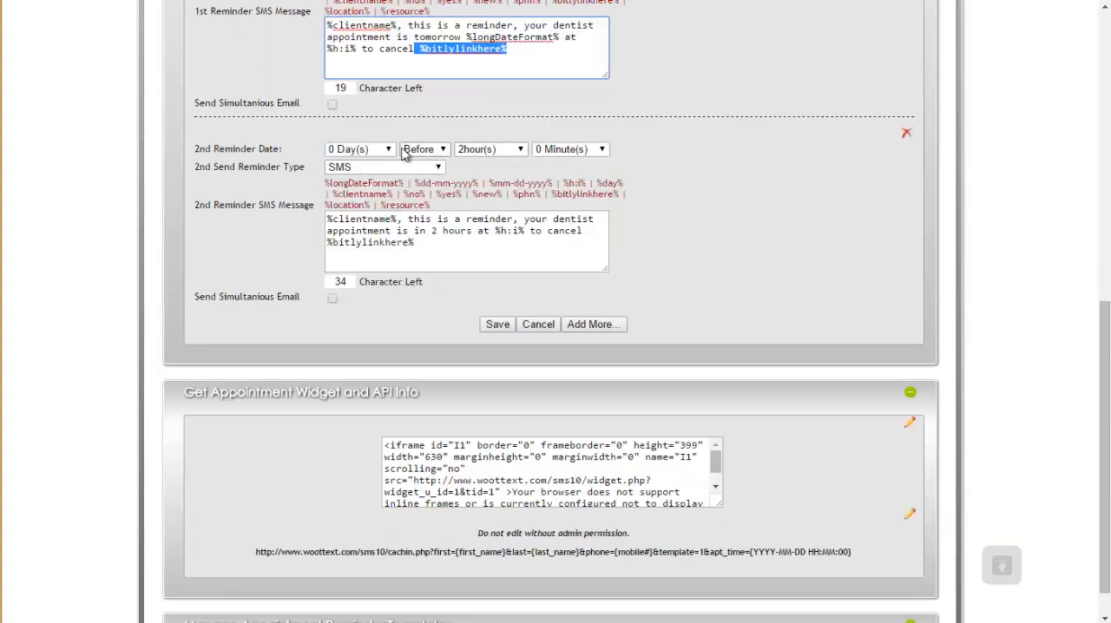
{"action": "left_click_drag", "start_coordinate": [339, 230], "coordinate": [529, 230]}
{"action": "left_click", "coordinate": [506, 229]}
{"action": "left_click_drag", "start_coordinate": [363, 242], "coordinate": [420, 243]}
{"action": "left_click", "coordinate": [694, 232]}
Step: Save the Dentist appointment reminder template
{"action": "left_click", "coordinate": [493, 324]}
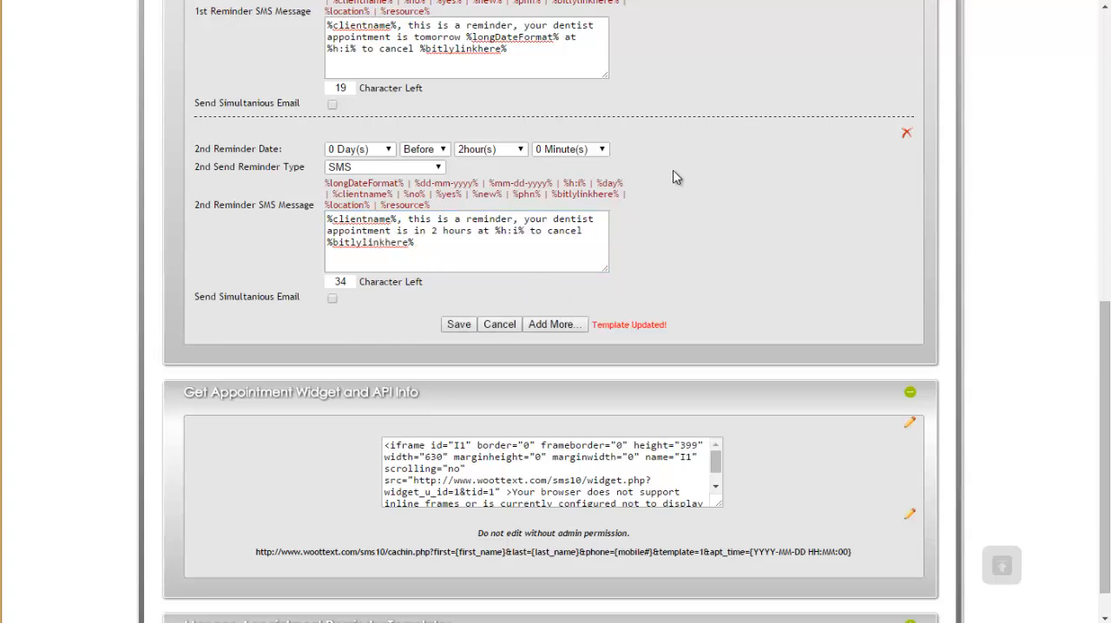
{"action": "scroll", "coordinate": [673, 172], "scroll_direction": "down", "scroll_amount": 1}
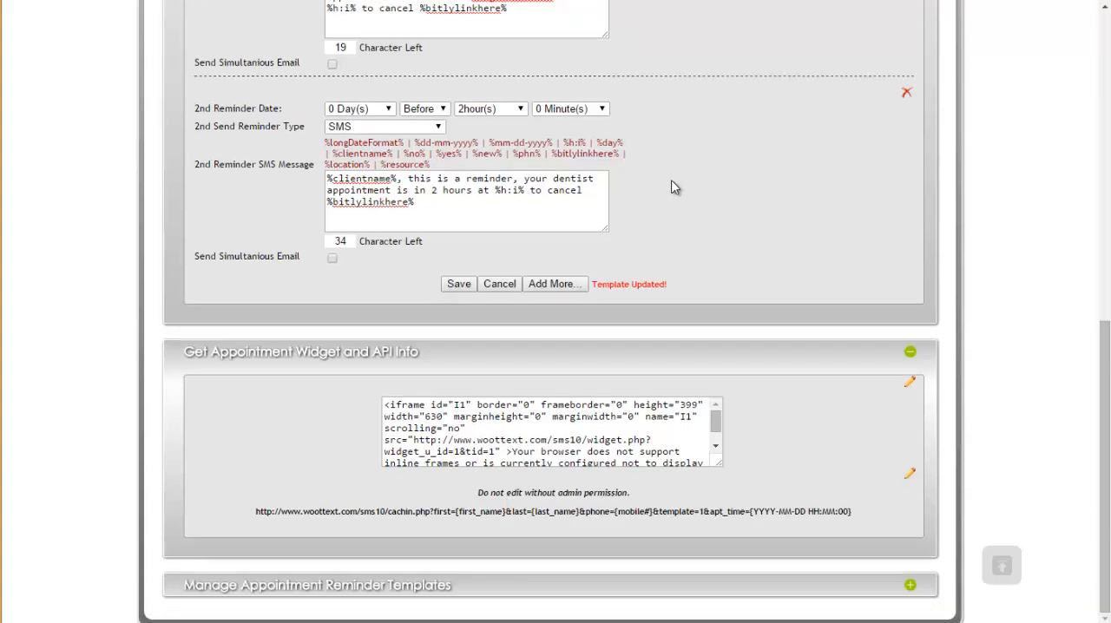
{"action": "scroll", "coordinate": [671, 179], "scroll_direction": "up", "scroll_amount": 9}
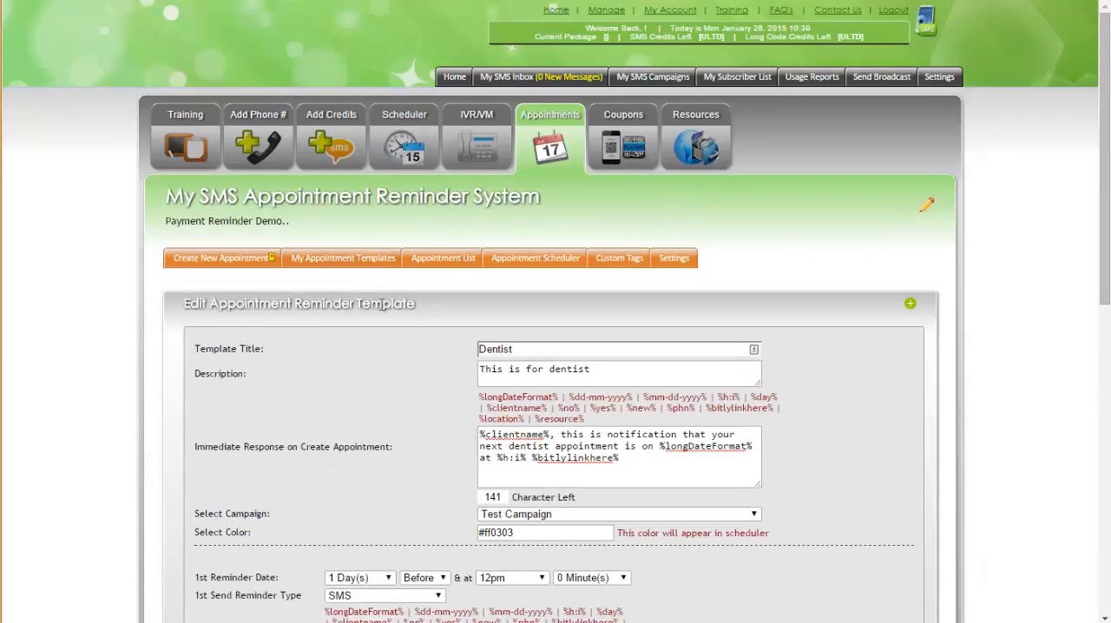
Step: Start a new appointment reminder and enter the client's name, phone number and email address
{"action": "left_click", "coordinate": [253, 258]}
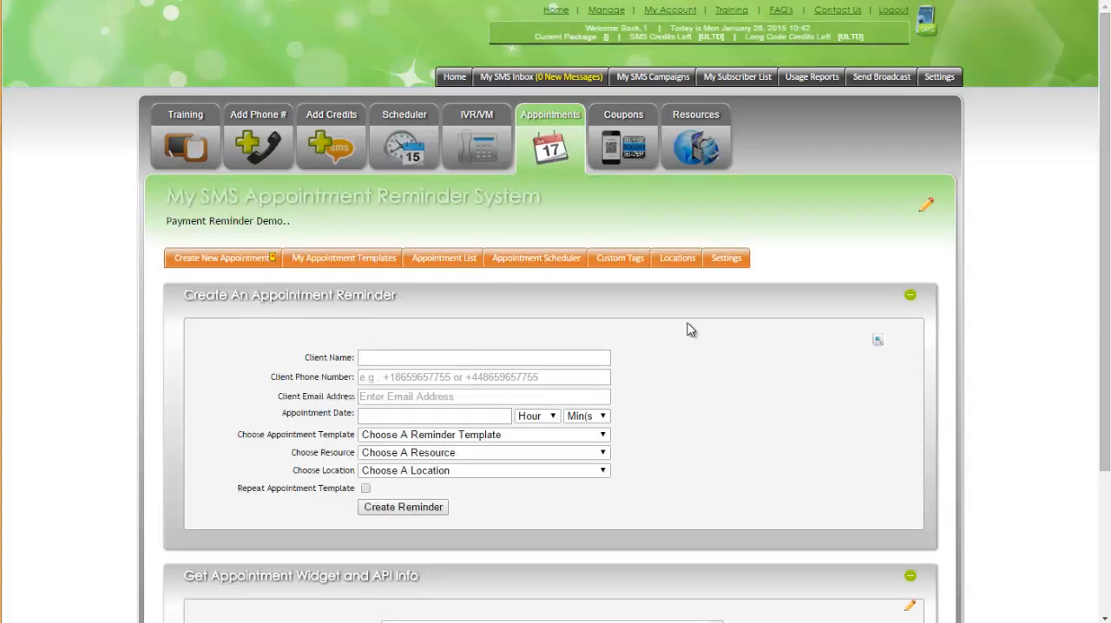
{"action": "scroll", "coordinate": [689, 327], "scroll_direction": "down", "scroll_amount": 2}
{"action": "left_click", "coordinate": [391, 209]}
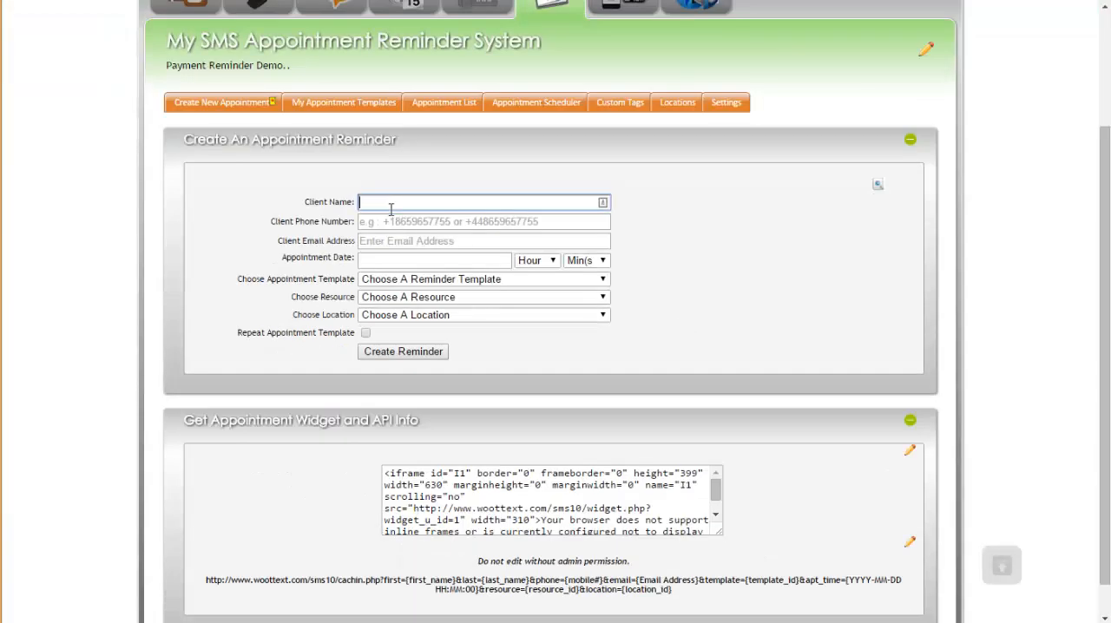
{"action": "left_click", "coordinate": [381, 221]}
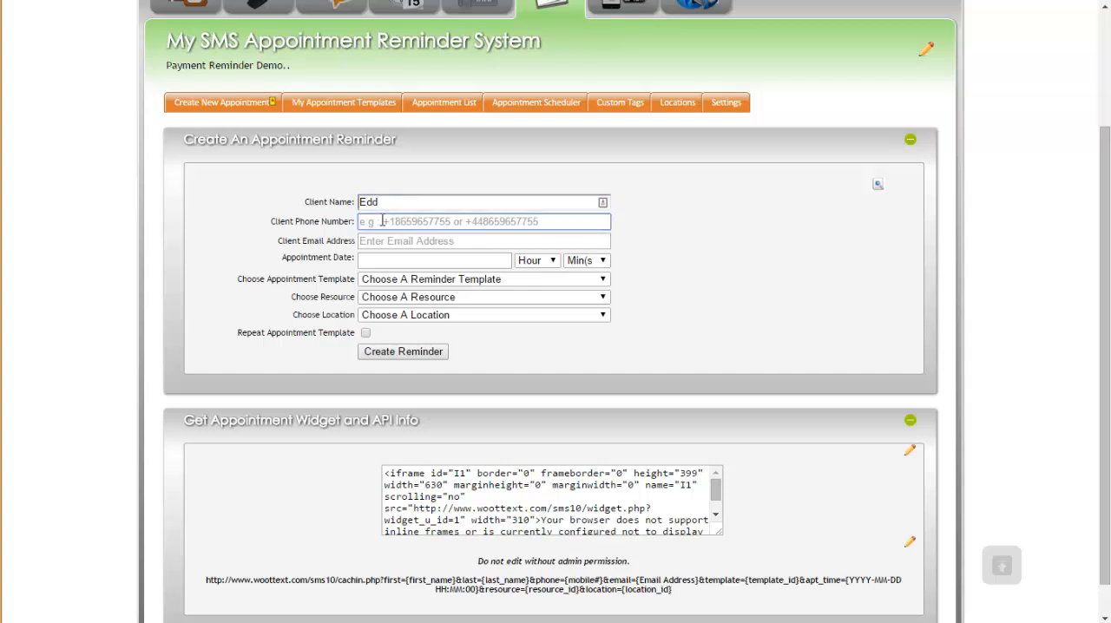
{"action": "type", "text": "17"}
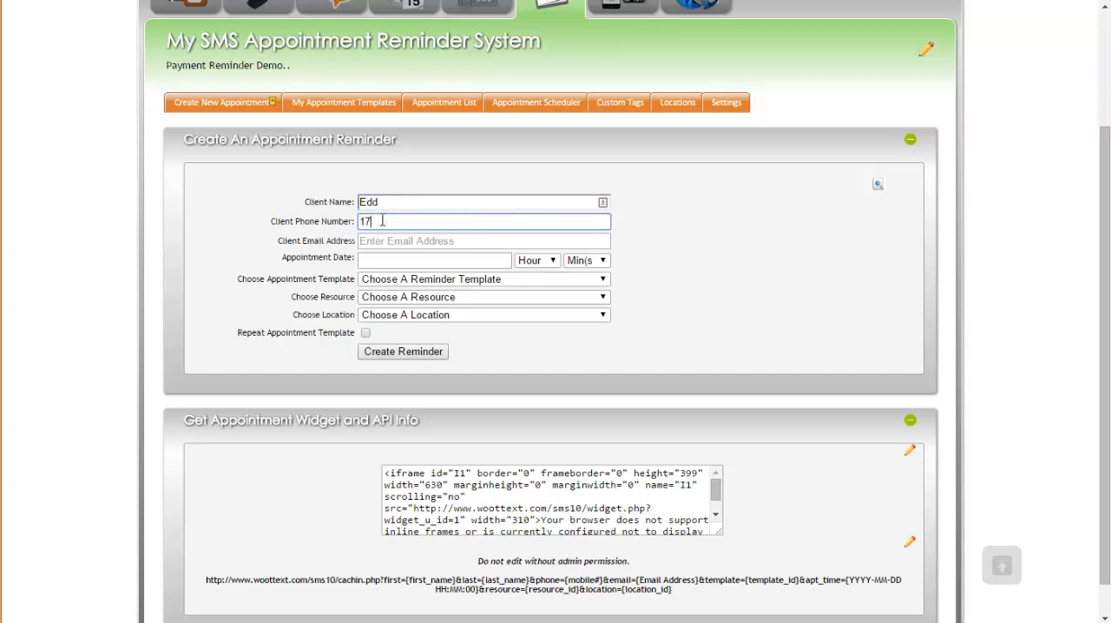
{"action": "type", "text": "3"}
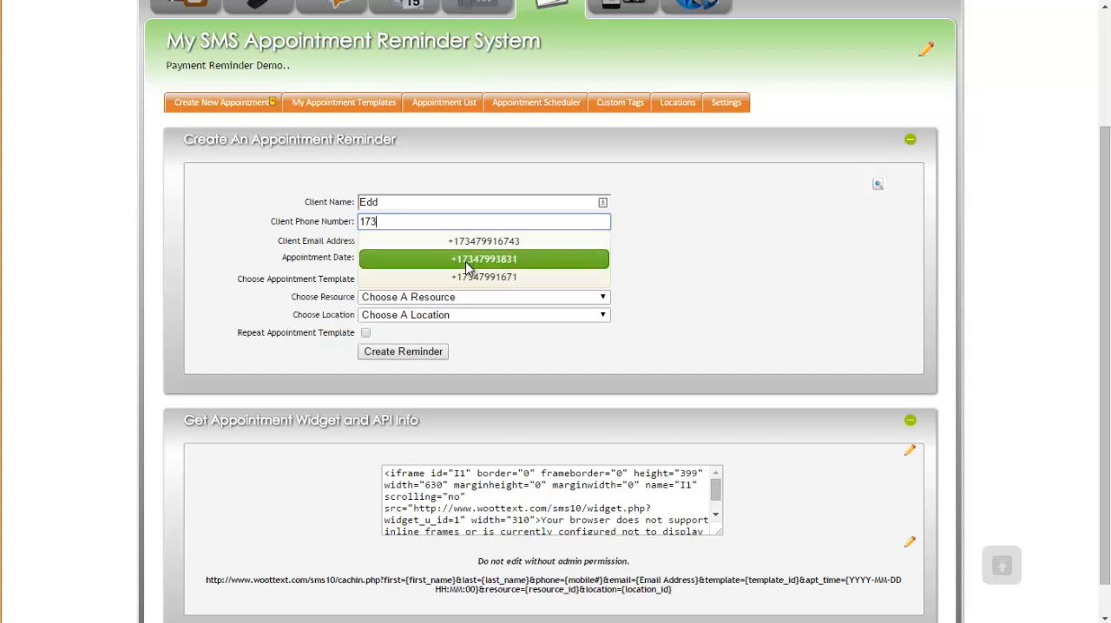
{"action": "left_click", "coordinate": [469, 276]}
{"action": "left_click", "coordinate": [387, 238]}
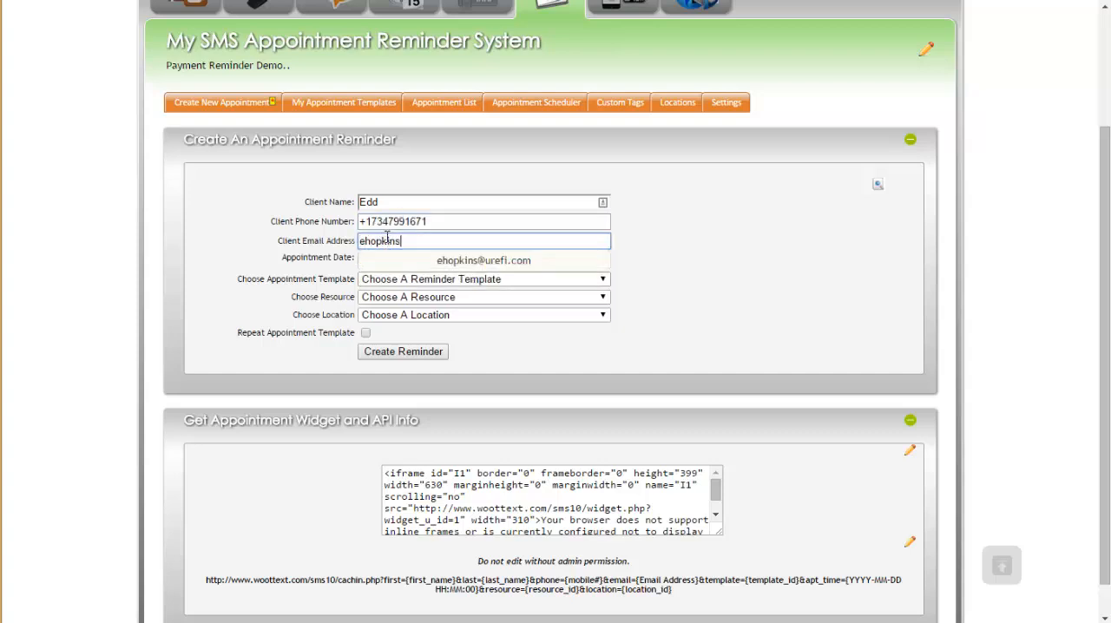
{"action": "left_click", "coordinate": [420, 262]}
Step: Set the appointment date to 2015-01-27 and its time to 4pm, 0 minutes
{"action": "left_click", "coordinate": [365, 260]}
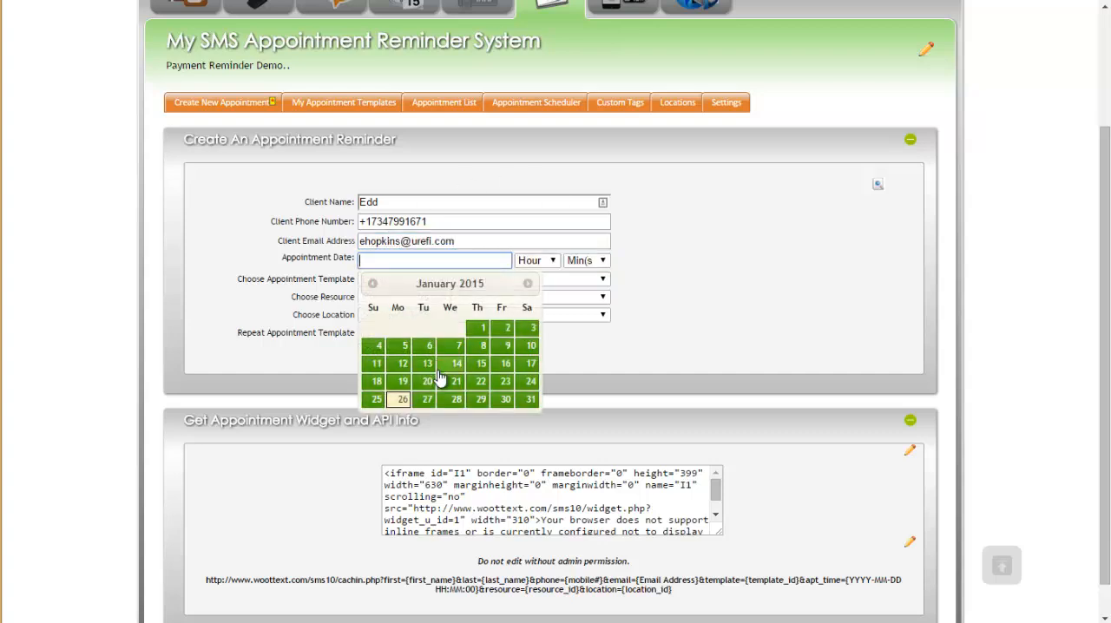
{"action": "left_click", "coordinate": [426, 397]}
{"action": "left_click", "coordinate": [545, 261]}
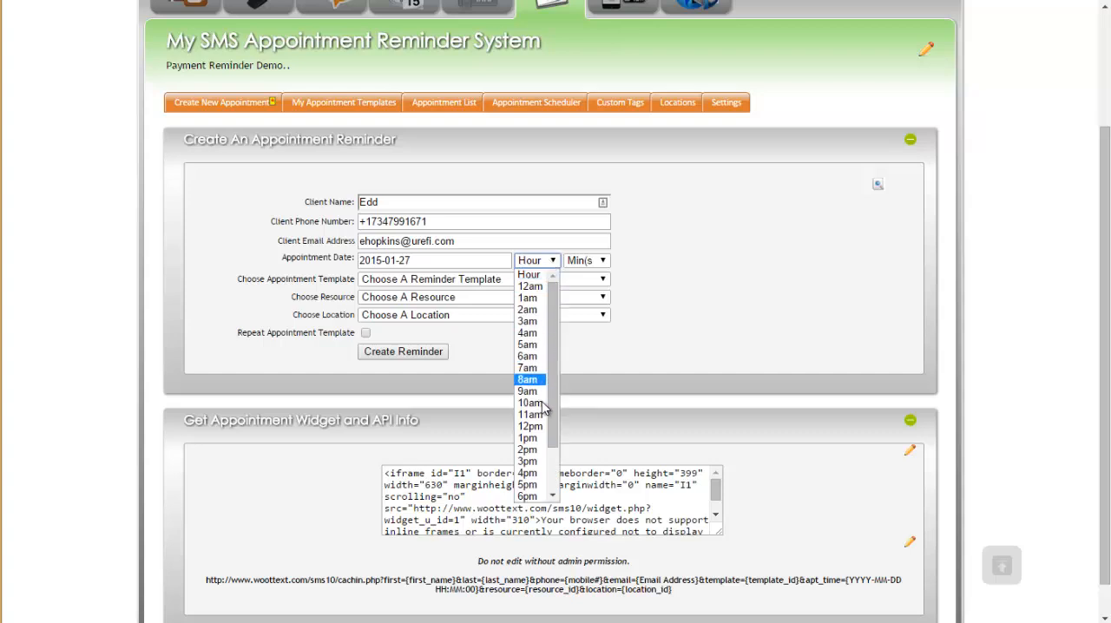
{"action": "left_click", "coordinate": [532, 473]}
{"action": "left_click", "coordinate": [587, 261]}
{"action": "left_click", "coordinate": [579, 283]}
Step: Create the reminder with the Dentist template, the first listed doctor as resource and Plymouth as location
{"action": "left_click", "coordinate": [458, 280]}
{"action": "left_click", "coordinate": [403, 305]}
{"action": "left_click", "coordinate": [367, 298]}
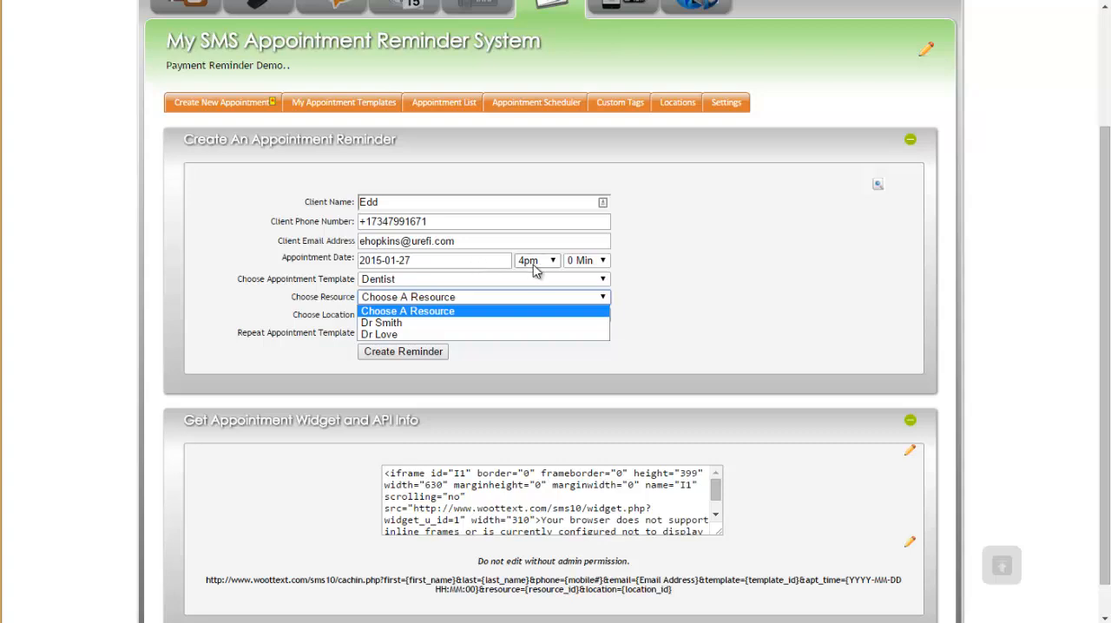
{"action": "left_click", "coordinate": [378, 324]}
{"action": "left_click", "coordinate": [430, 315]}
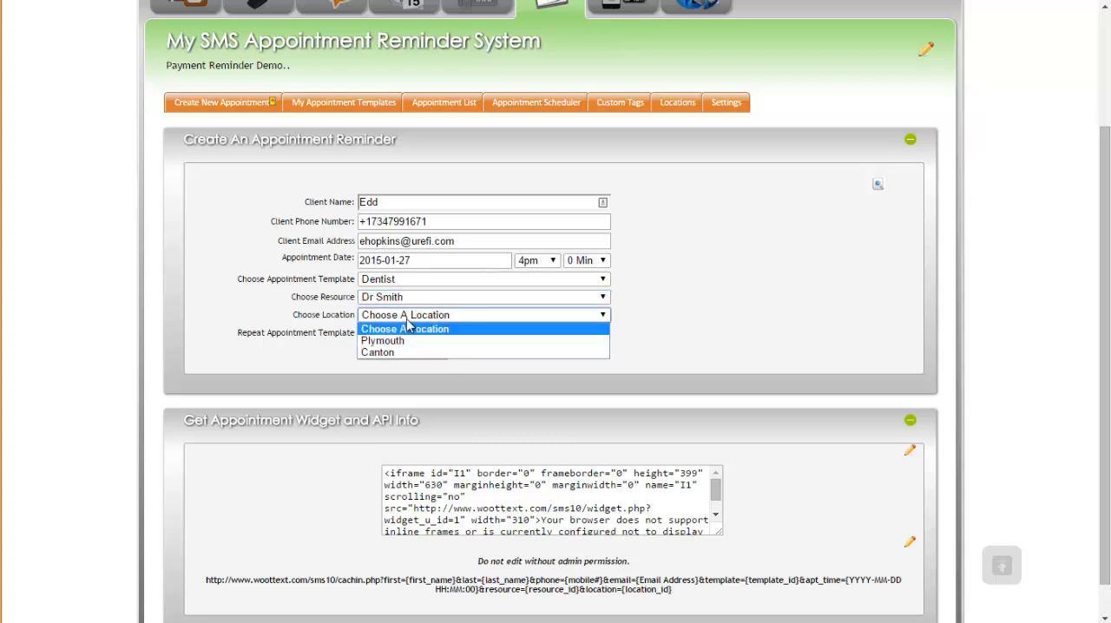
{"action": "left_click", "coordinate": [386, 342]}
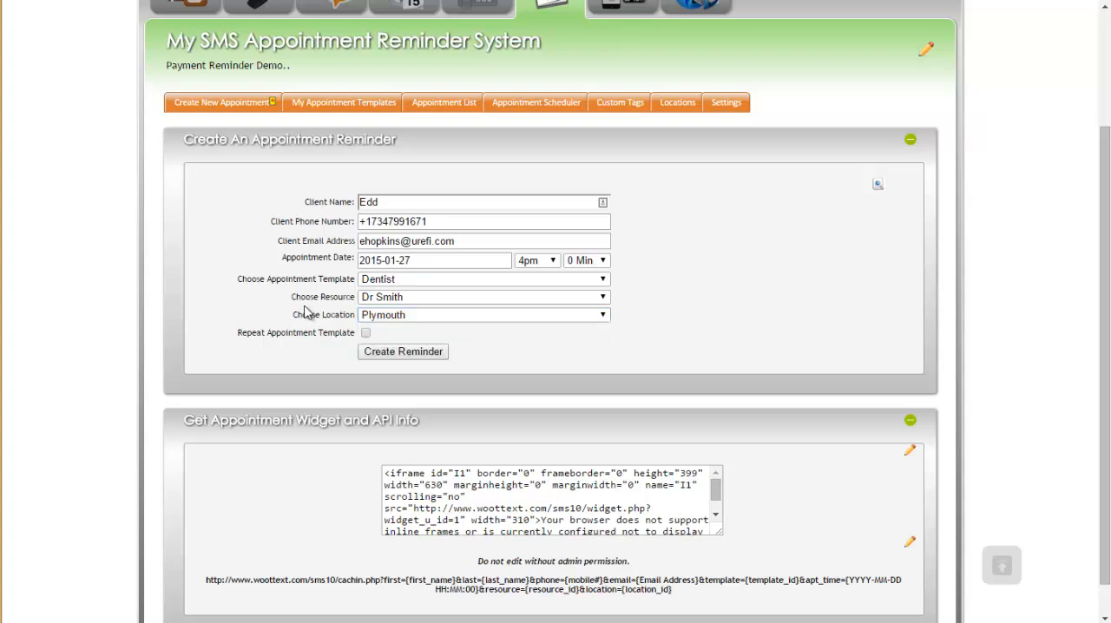
{"action": "left_click", "coordinate": [400, 351]}
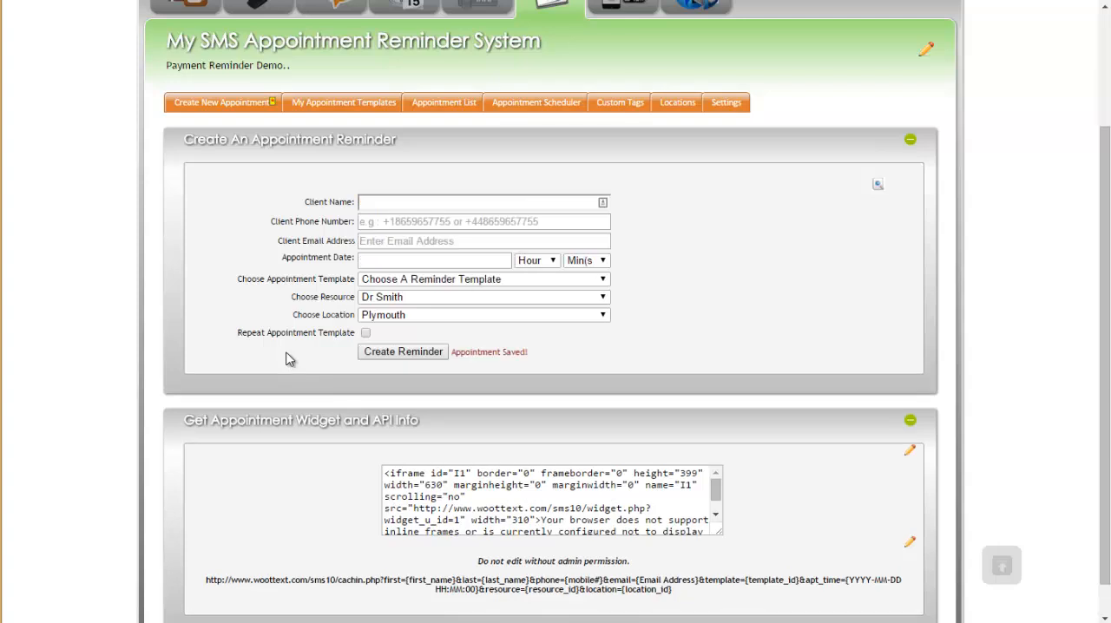
Step: Enlarge the appointment widget's code box and examine the full iframe embed code
{"action": "scroll", "coordinate": [323, 334], "scroll_direction": "down", "scroll_amount": 1}
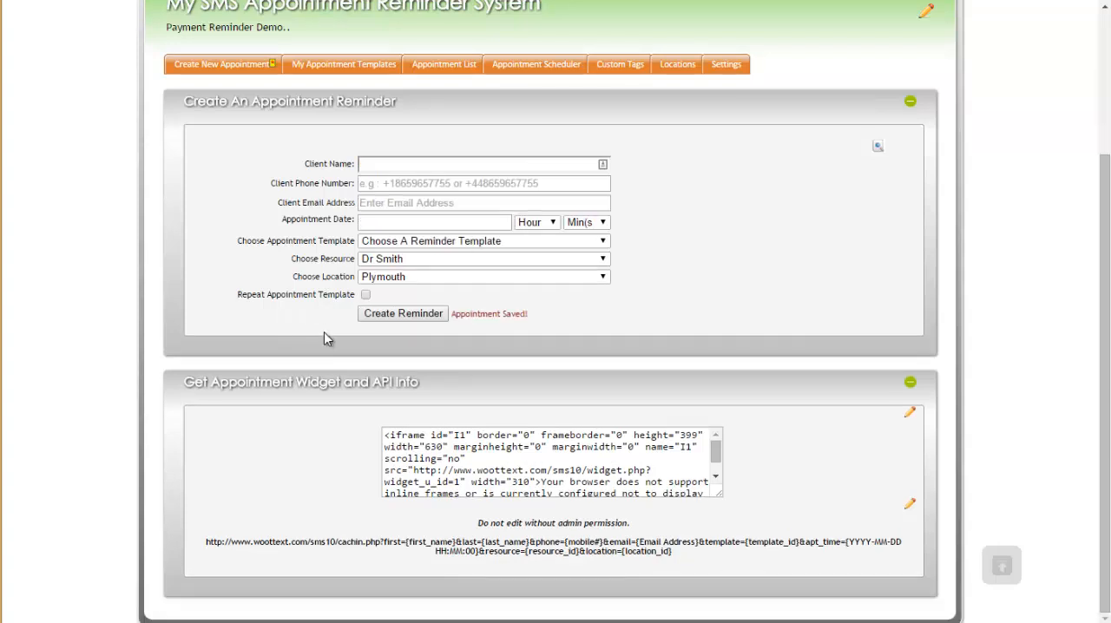
{"action": "left_click_drag", "start_coordinate": [717, 497], "coordinate": [755, 535]}
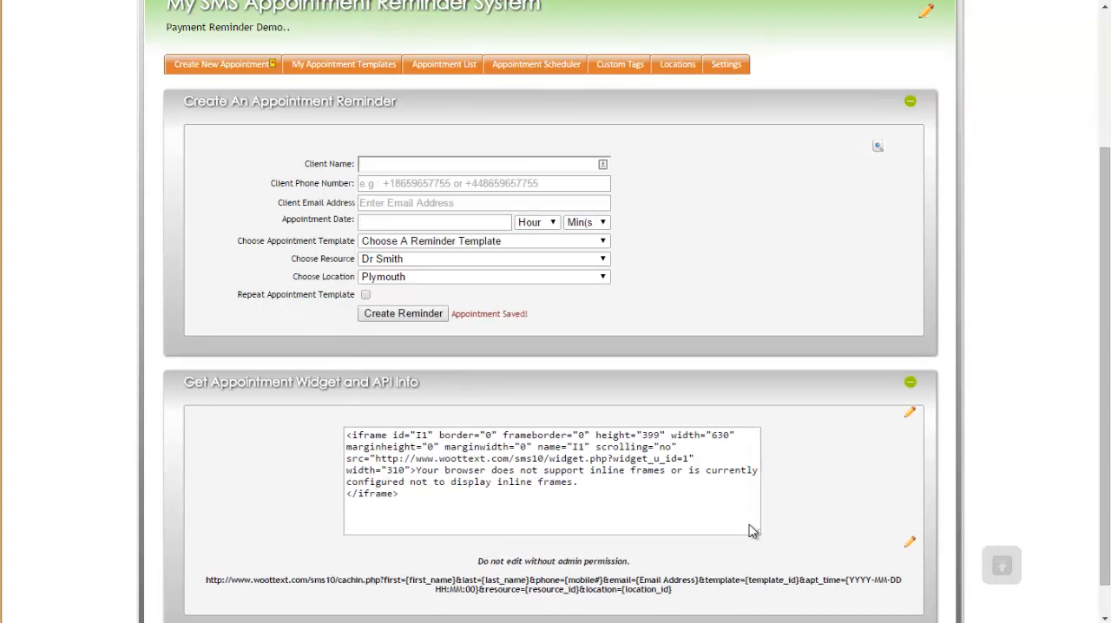
{"action": "left_click_drag", "start_coordinate": [596, 494], "coordinate": [341, 432]}
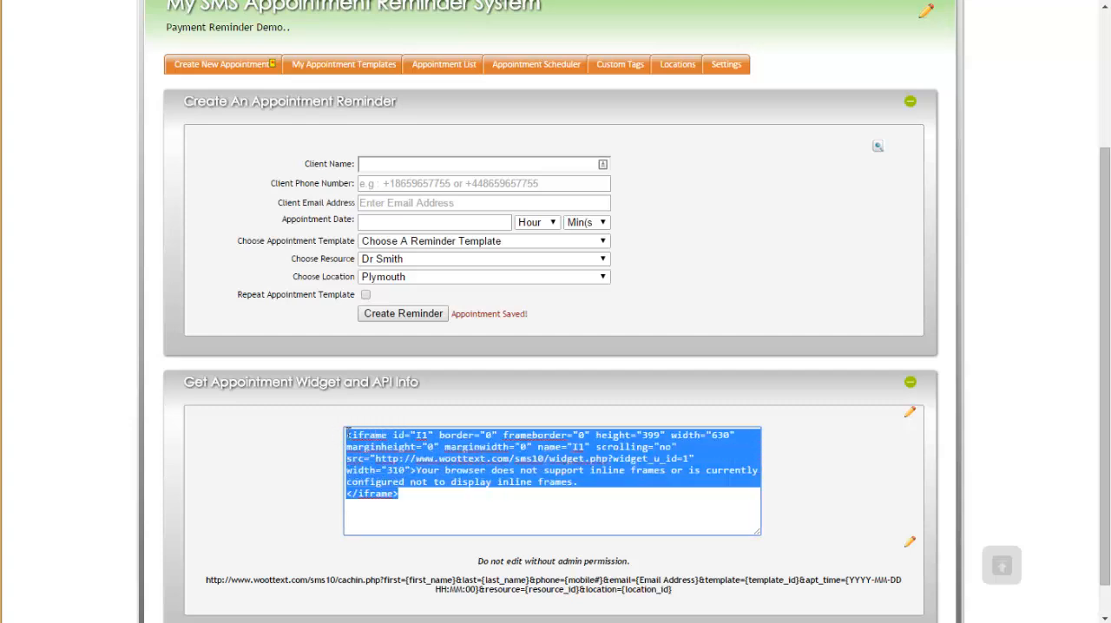
{"action": "left_click", "coordinate": [446, 454]}
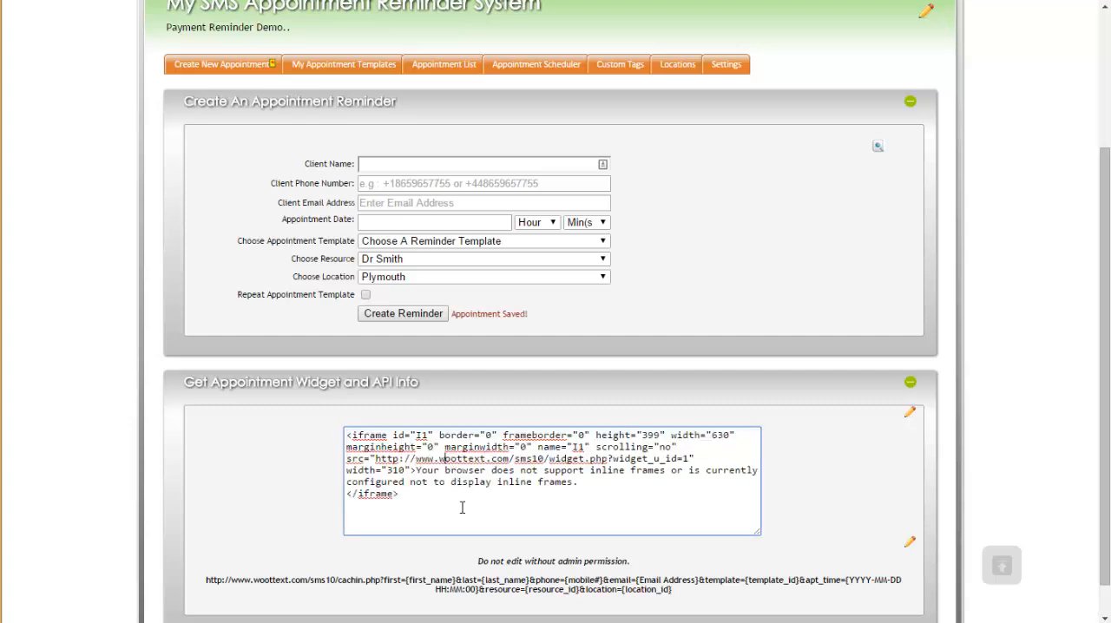
{"action": "left_click_drag", "start_coordinate": [437, 506], "coordinate": [345, 435]}
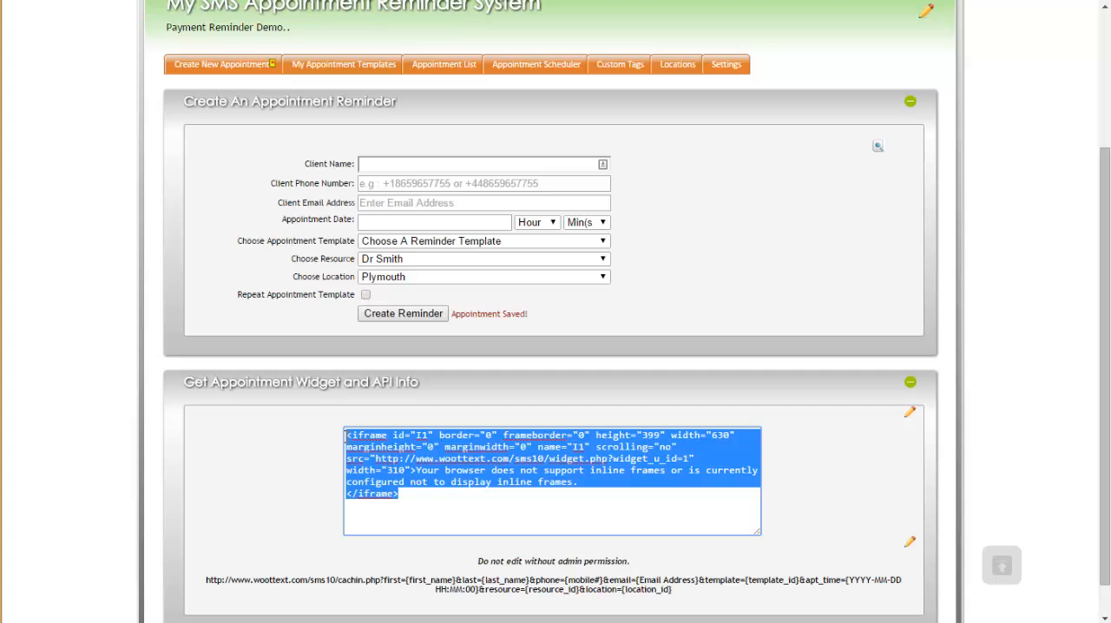
{"action": "left_click", "coordinate": [422, 500]}
{"action": "left_click_drag", "start_coordinate": [422, 500], "coordinate": [341, 437]}
{"action": "right_click", "coordinate": [394, 452]}
{"action": "left_click_drag", "start_coordinate": [415, 502], "coordinate": [355, 435]}
{"action": "right_click", "coordinate": [404, 441]}
{"action": "left_click", "coordinate": [406, 469]}
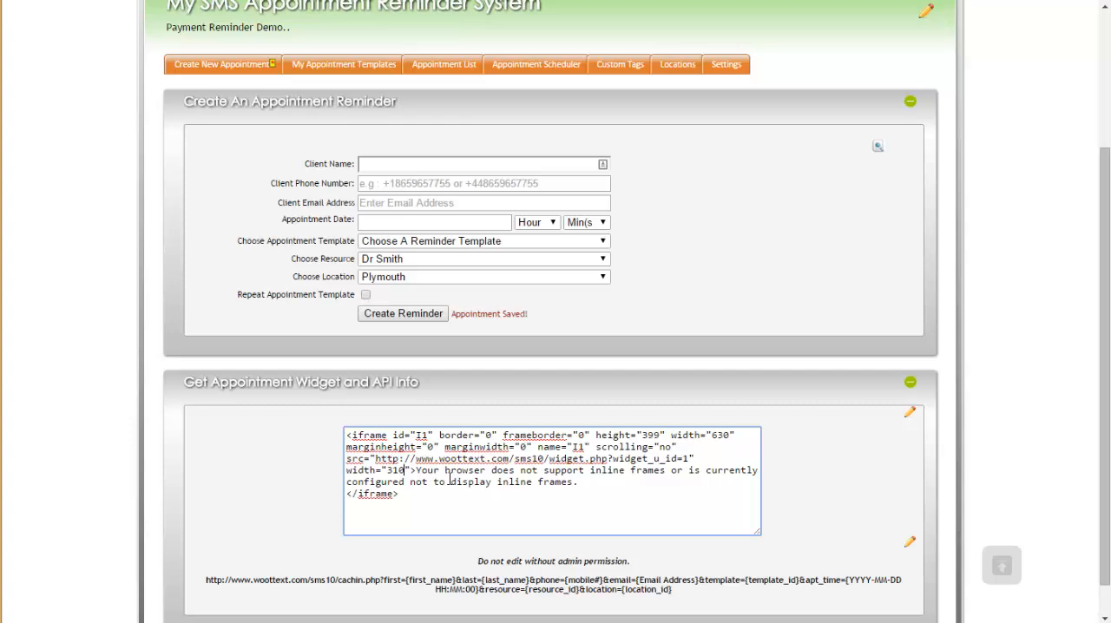
Step: Examine the API URL below the widget code, including its client, template, appointment time, resource and location parameters
{"action": "scroll", "coordinate": [420, 446], "scroll_direction": "down", "scroll_amount": 1}
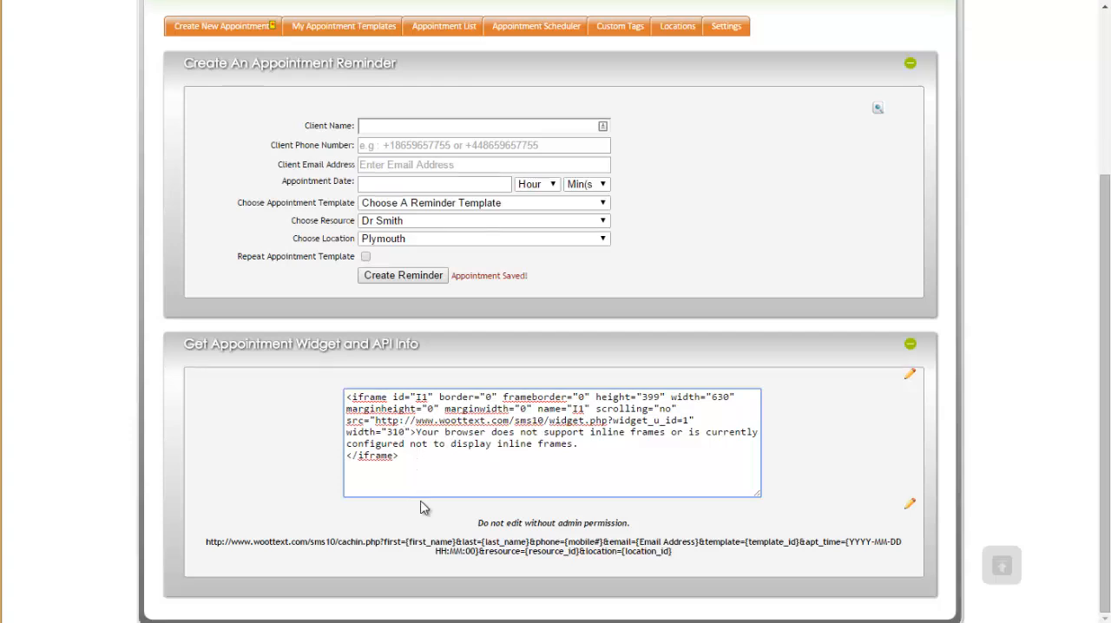
{"action": "left_click", "coordinate": [475, 527]}
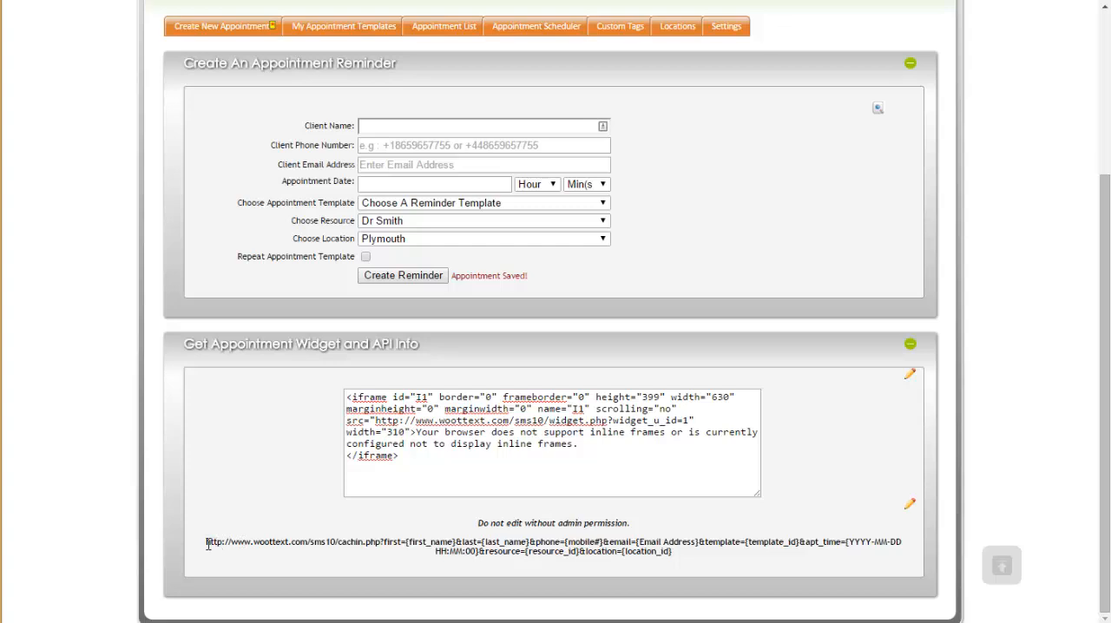
{"action": "left_click_drag", "start_coordinate": [208, 544], "coordinate": [702, 552]}
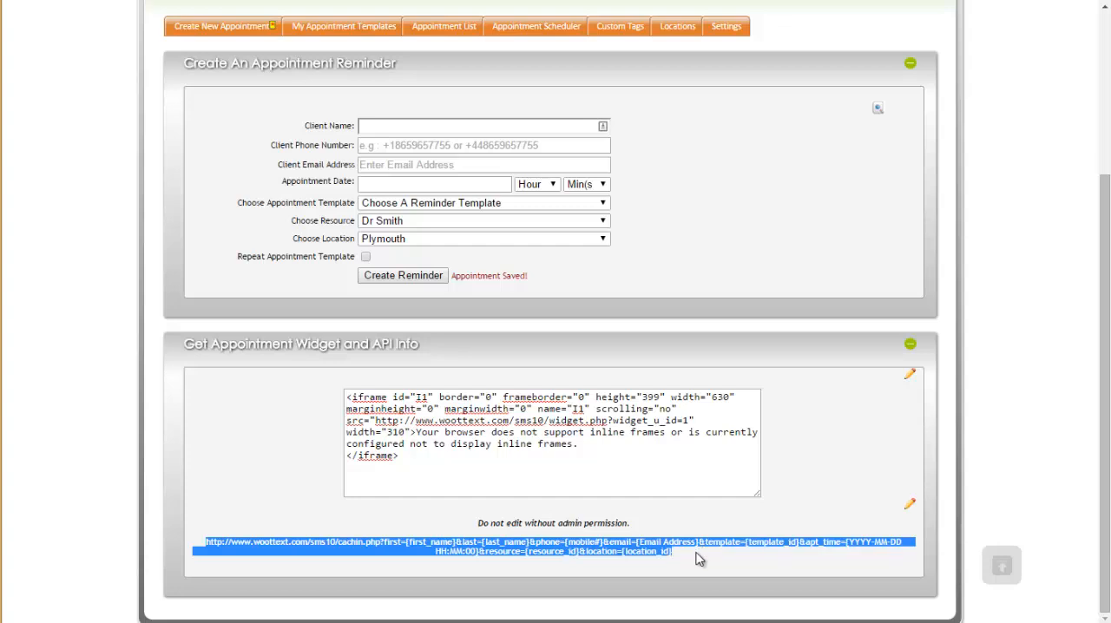
{"action": "left_click", "coordinate": [372, 543]}
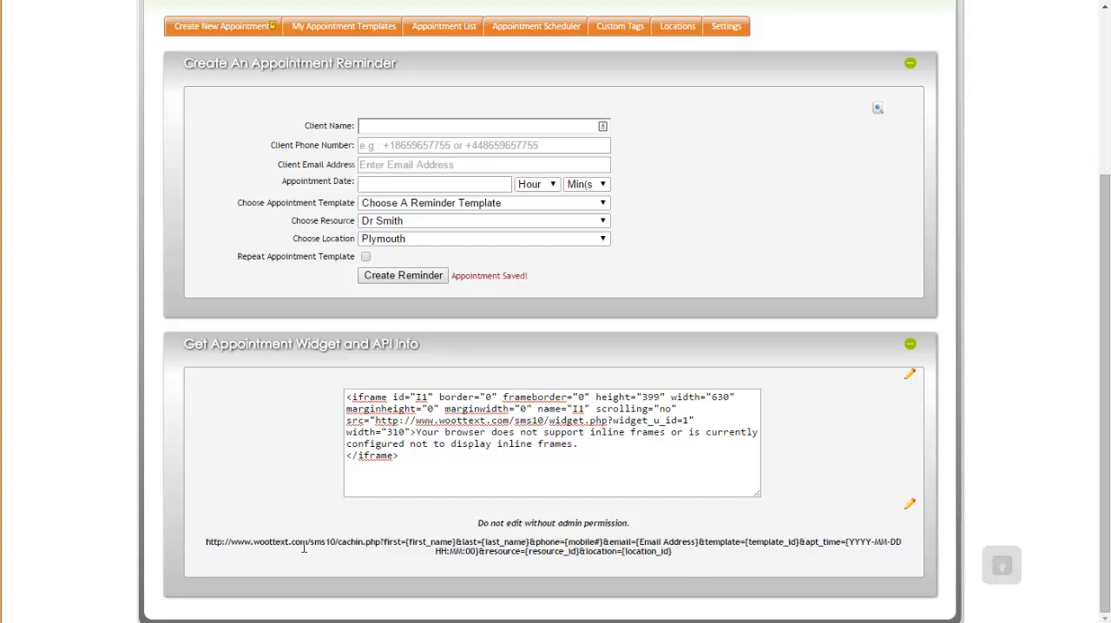
{"action": "left_click_drag", "start_coordinate": [225, 545], "coordinate": [788, 548]}
{"action": "left_click", "coordinate": [659, 548]}
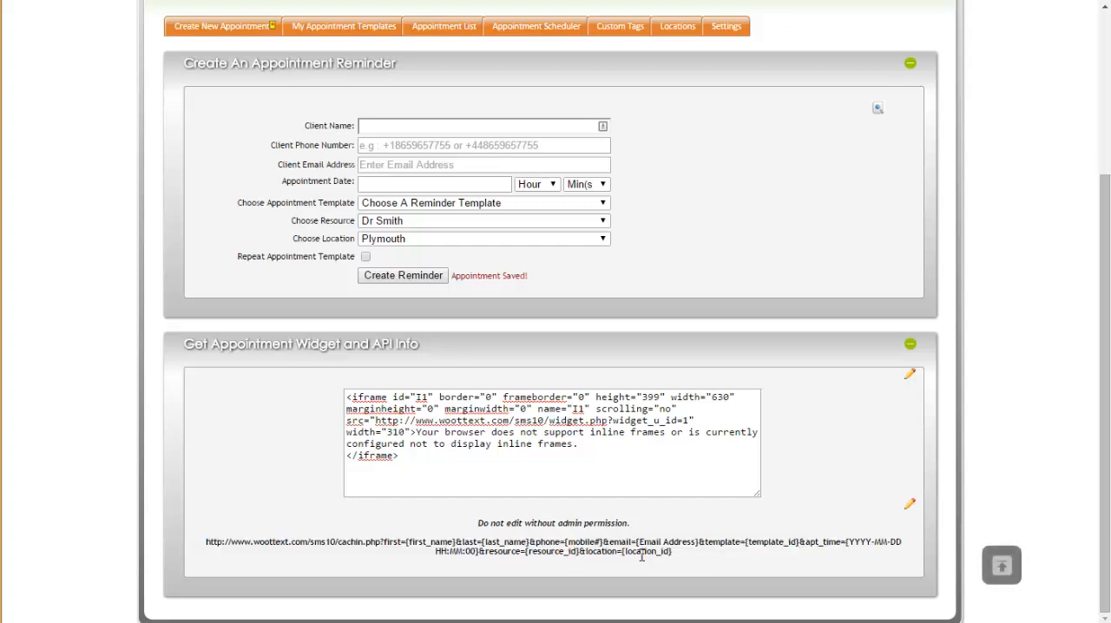
Step: Open the appointment list and check the status of the newly created appointment
{"action": "scroll", "coordinate": [668, 562], "scroll_direction": "up", "scroll_amount": 5}
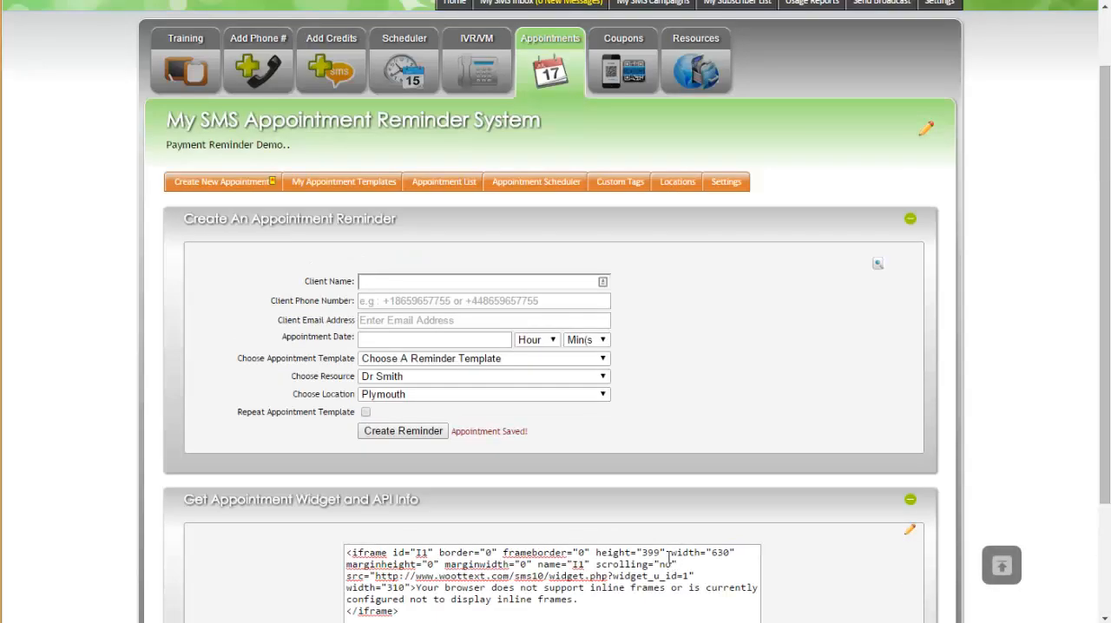
{"action": "left_click", "coordinate": [456, 263]}
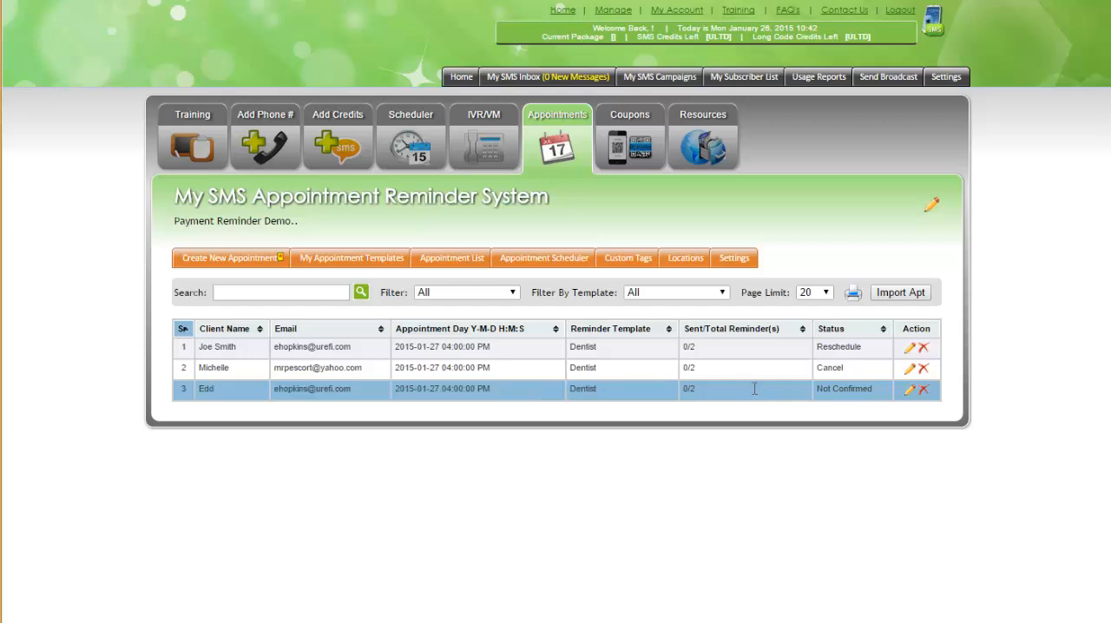
{"action": "left_click_drag", "start_coordinate": [817, 390], "coordinate": [875, 389]}
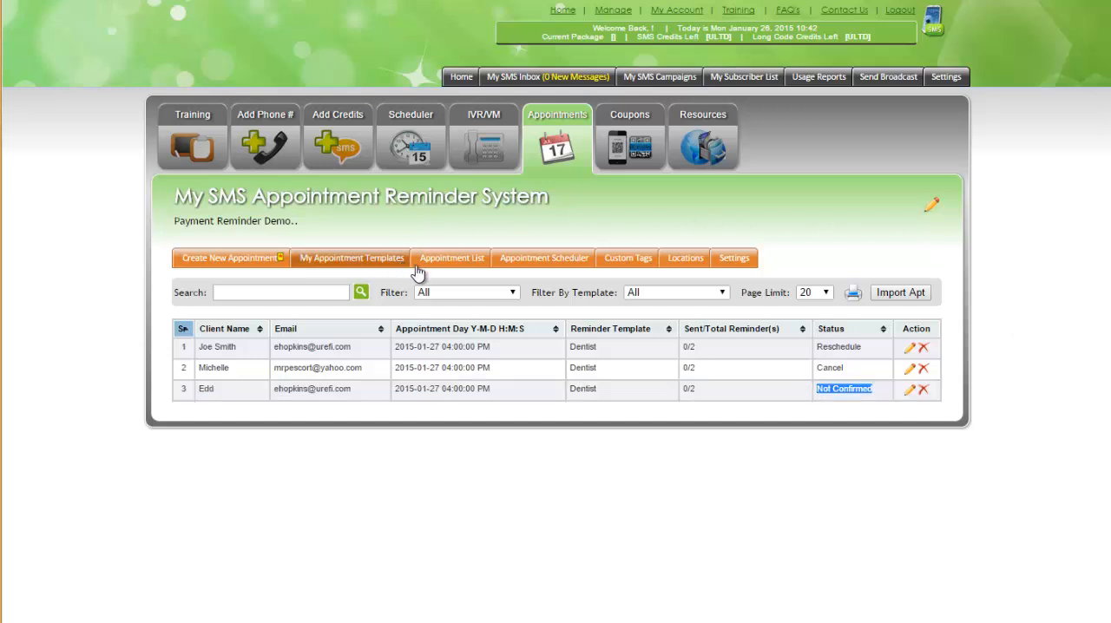
Step: Show the appointment scheduler, review the details of the last appointment on January 27, and close them
{"action": "left_click", "coordinate": [533, 263]}
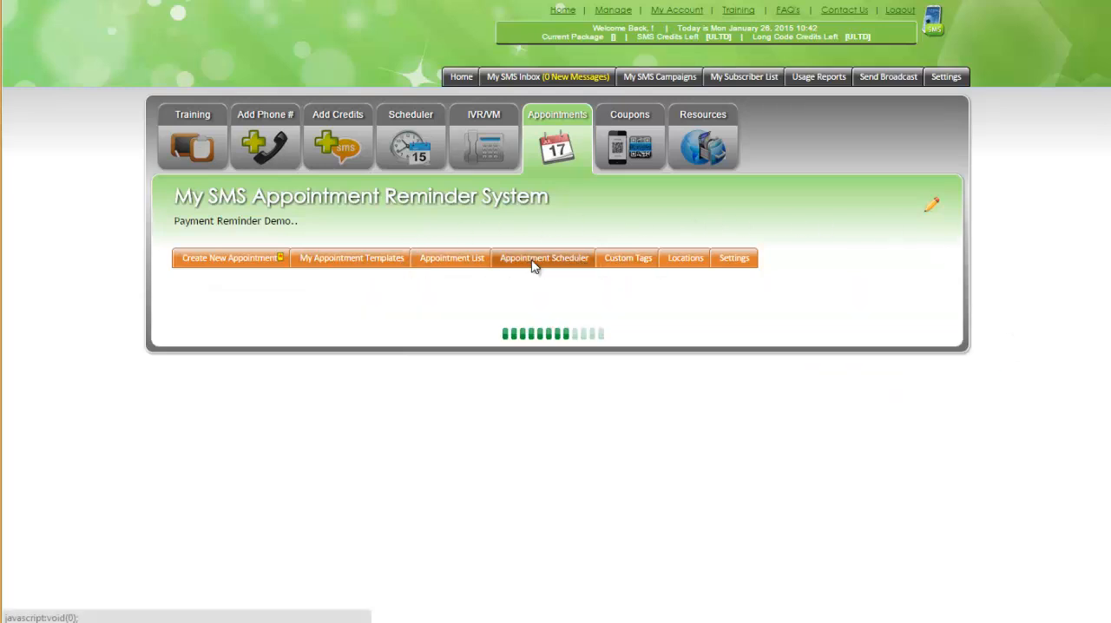
{"action": "scroll", "coordinate": [506, 356], "scroll_direction": "down", "scroll_amount": 2}
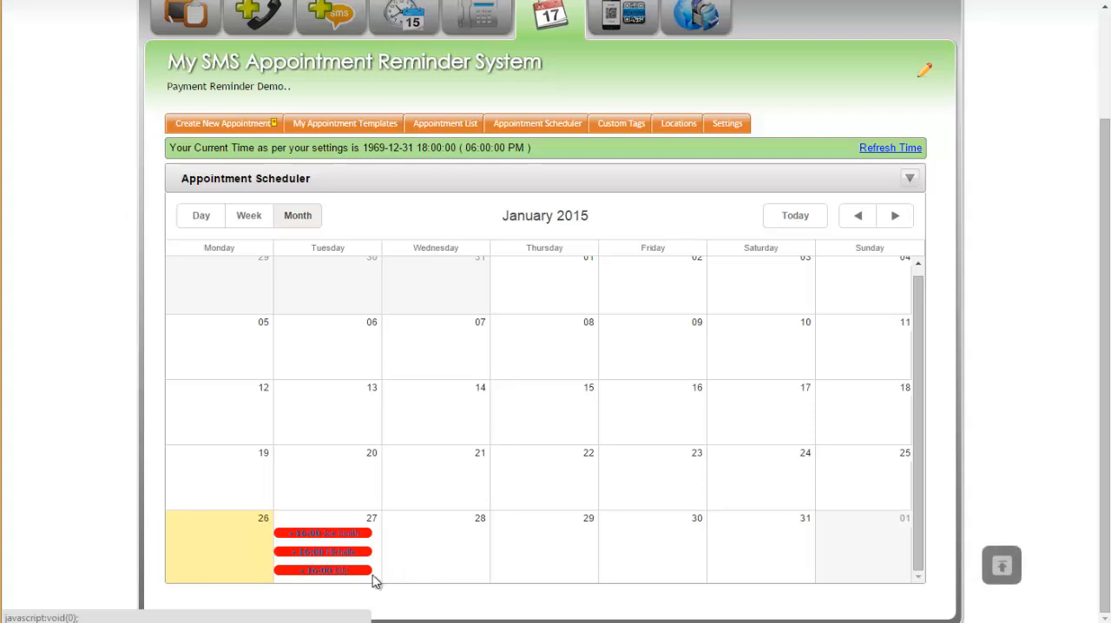
{"action": "left_click", "coordinate": [329, 573]}
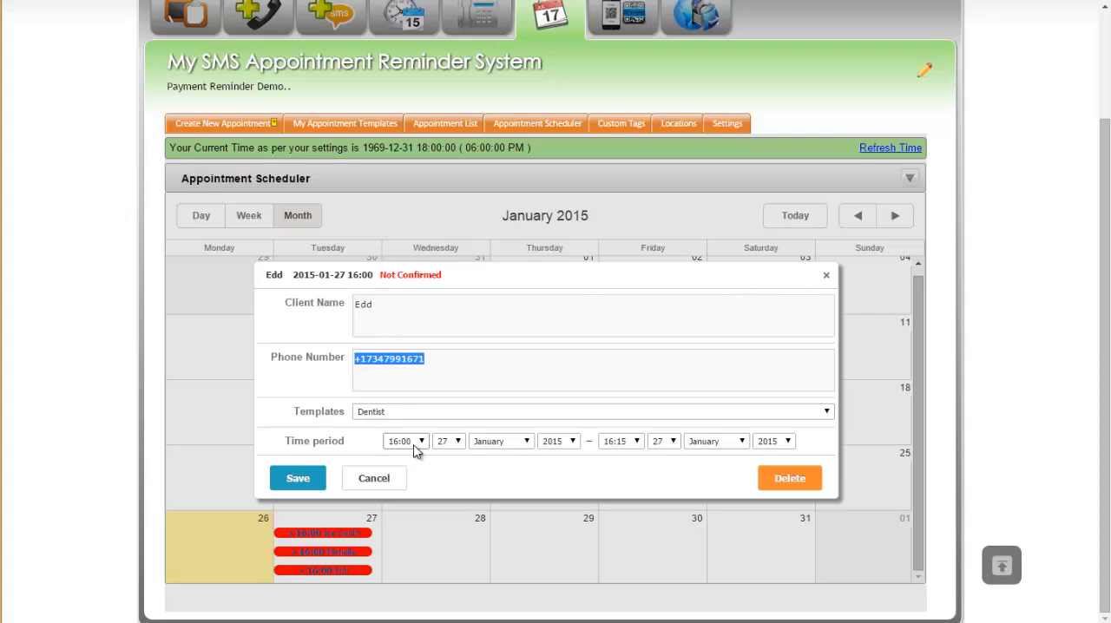
{"action": "left_click", "coordinate": [786, 302]}
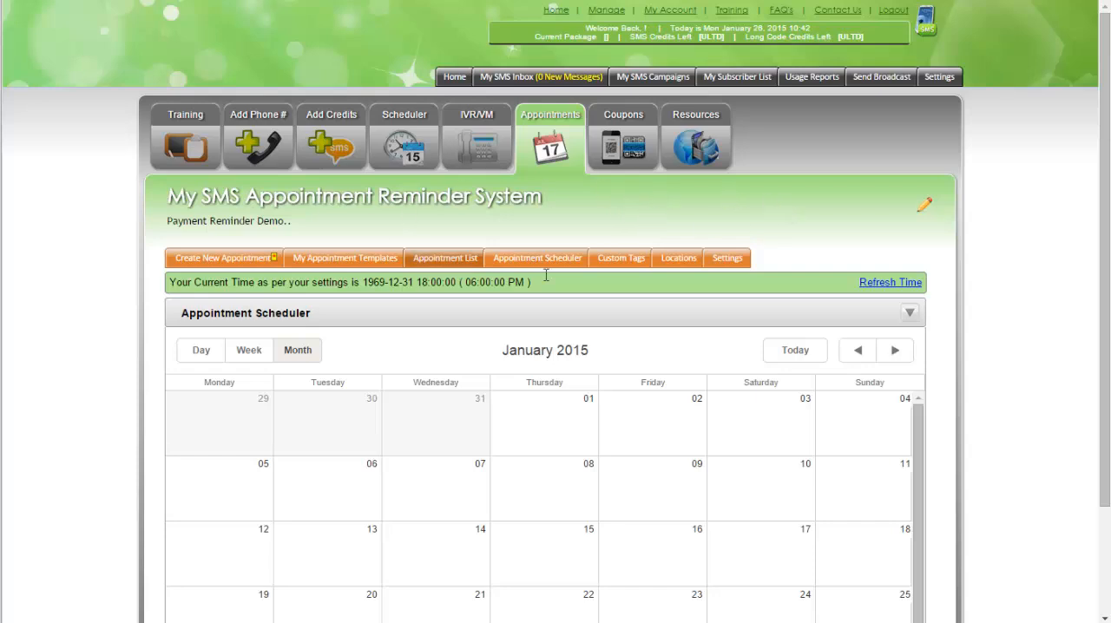
Step: Run today's SMS usage report and examine the newest outbound appointment notification
{"action": "left_click", "coordinate": [807, 78]}
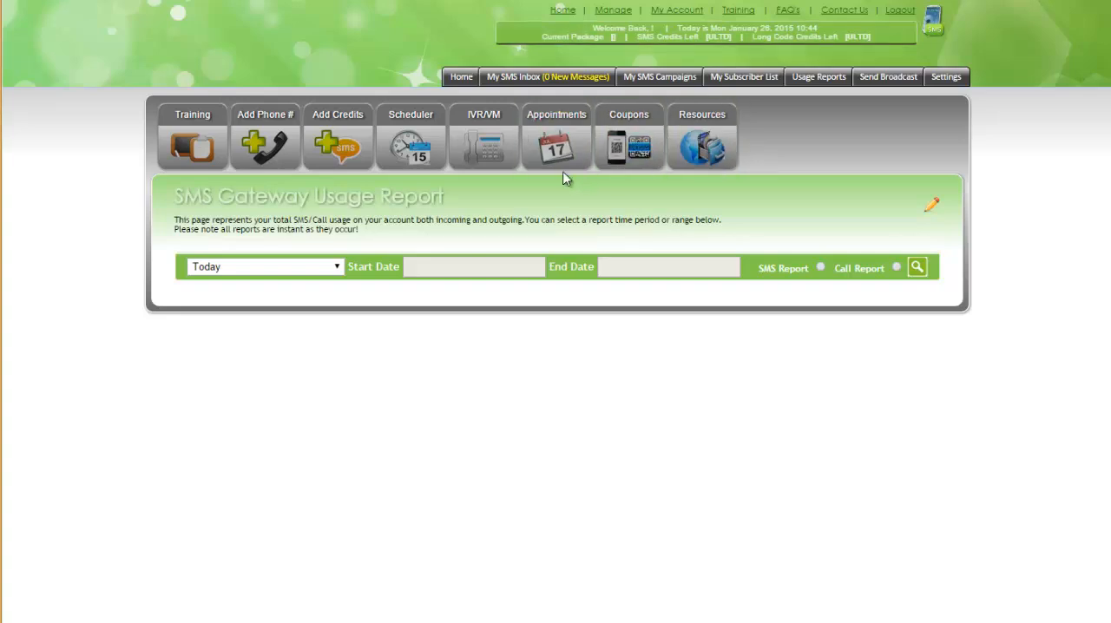
{"action": "left_click", "coordinate": [917, 267]}
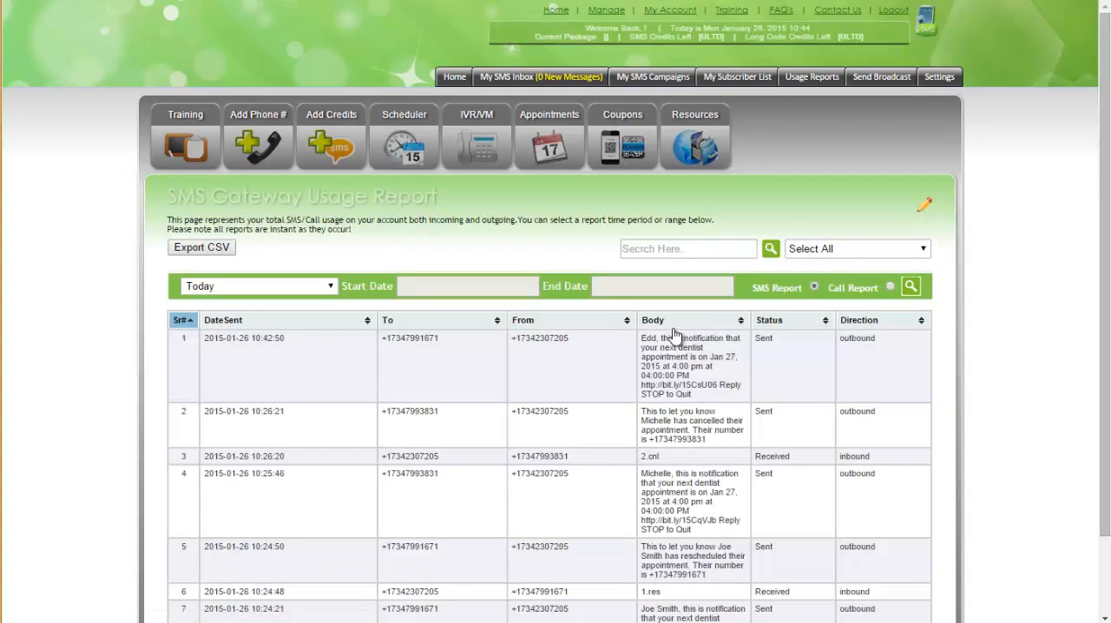
{"action": "left_click", "coordinate": [586, 336]}
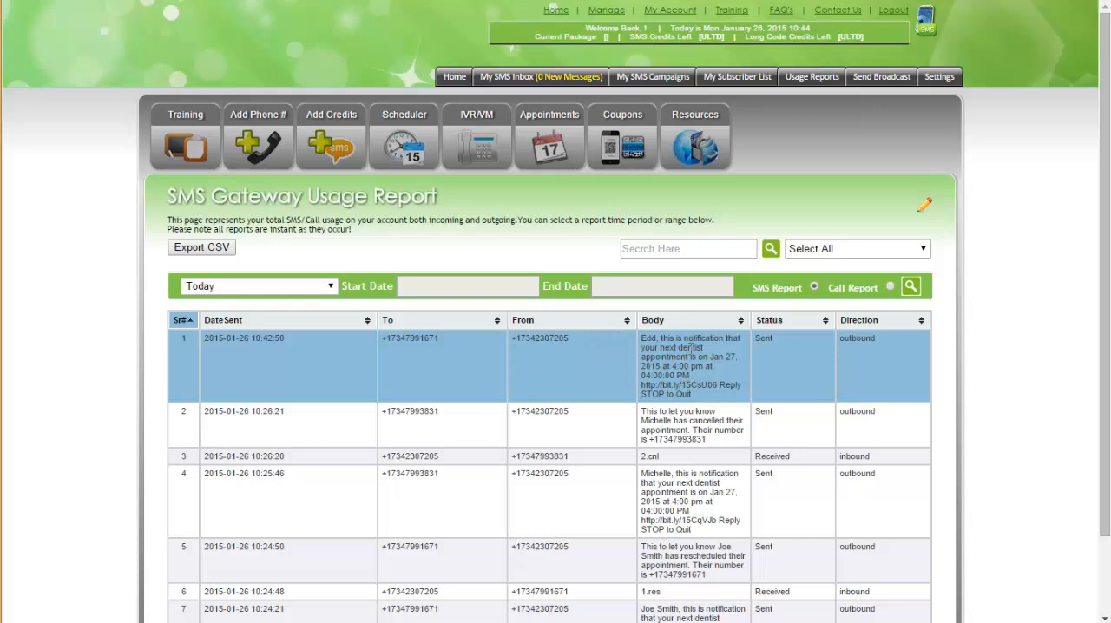
Step: Open the confirmation link from the newest notification's message body and confirm the appointment
{"action": "left_click_drag", "start_coordinate": [644, 338], "coordinate": [643, 384]}
{"action": "right_click", "coordinate": [660, 388]}
{"action": "left_click", "coordinate": [681, 393]}
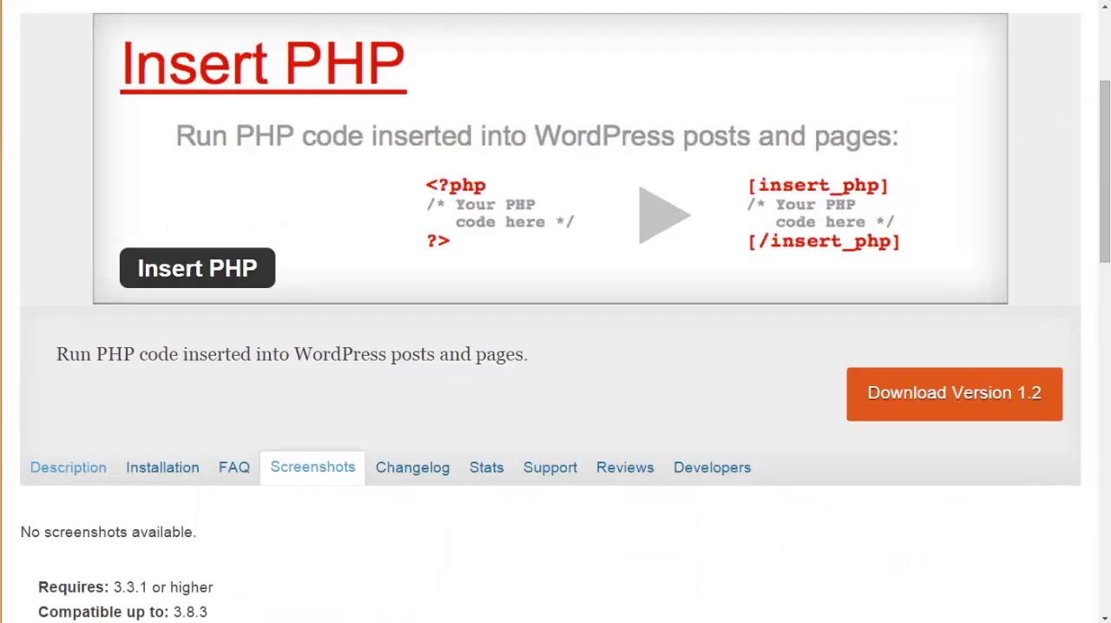
{"action": "right_click", "coordinate": [573, 2]}
{"action": "left_click", "coordinate": [707, 79]}
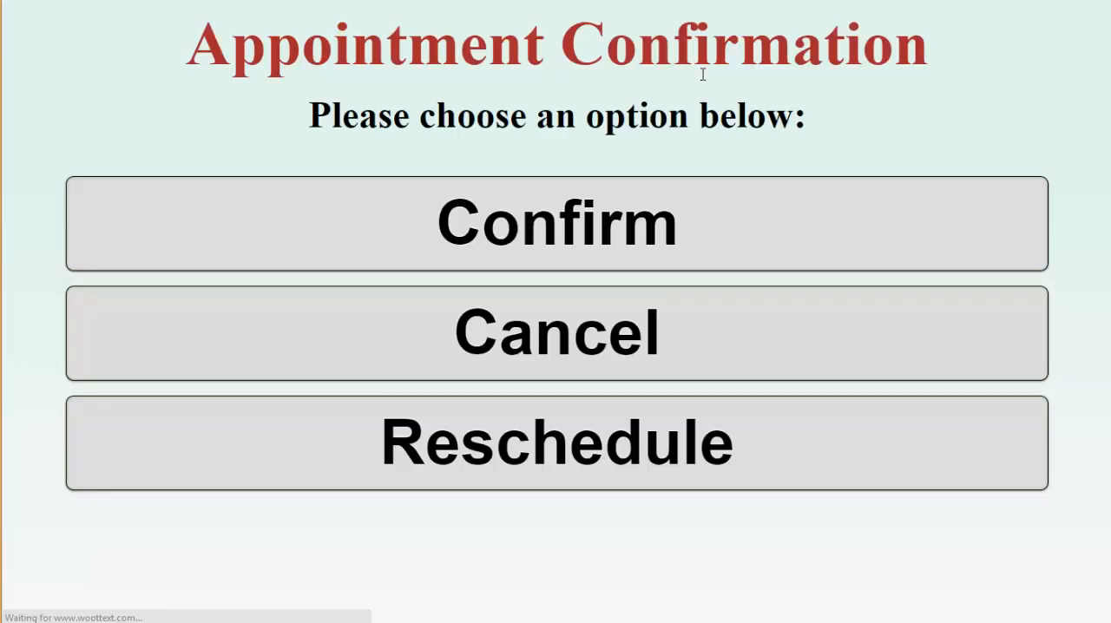
{"action": "left_click", "coordinate": [501, 253]}
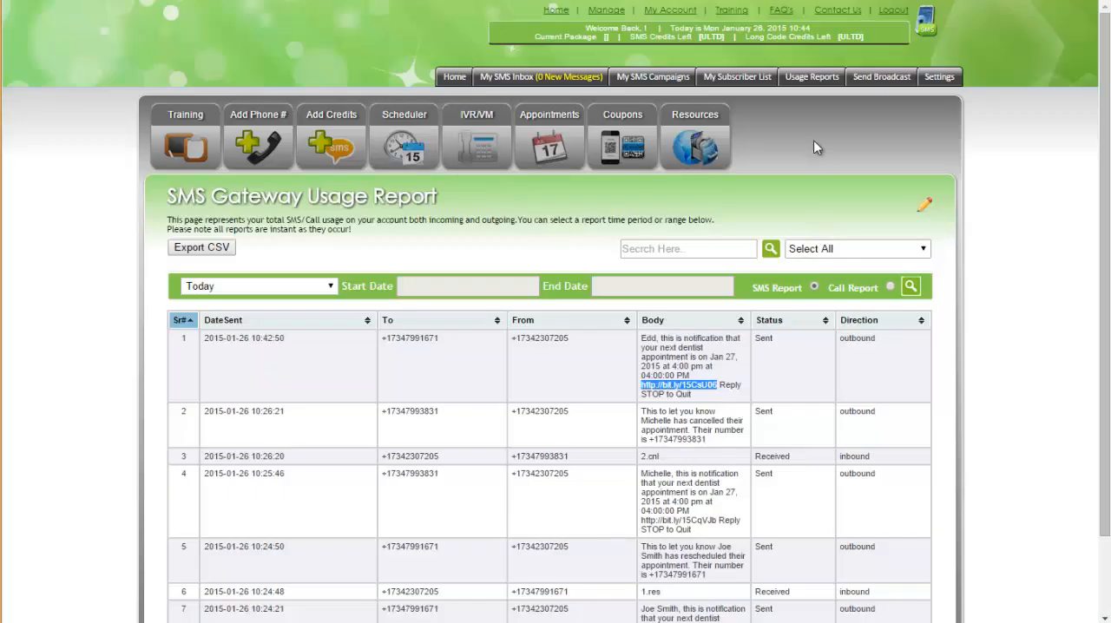
Step: Refresh the SMS usage report and examine the received confirmation reply and the sent thank-you message in the newest entries
{"action": "left_click", "coordinate": [66, 0]}
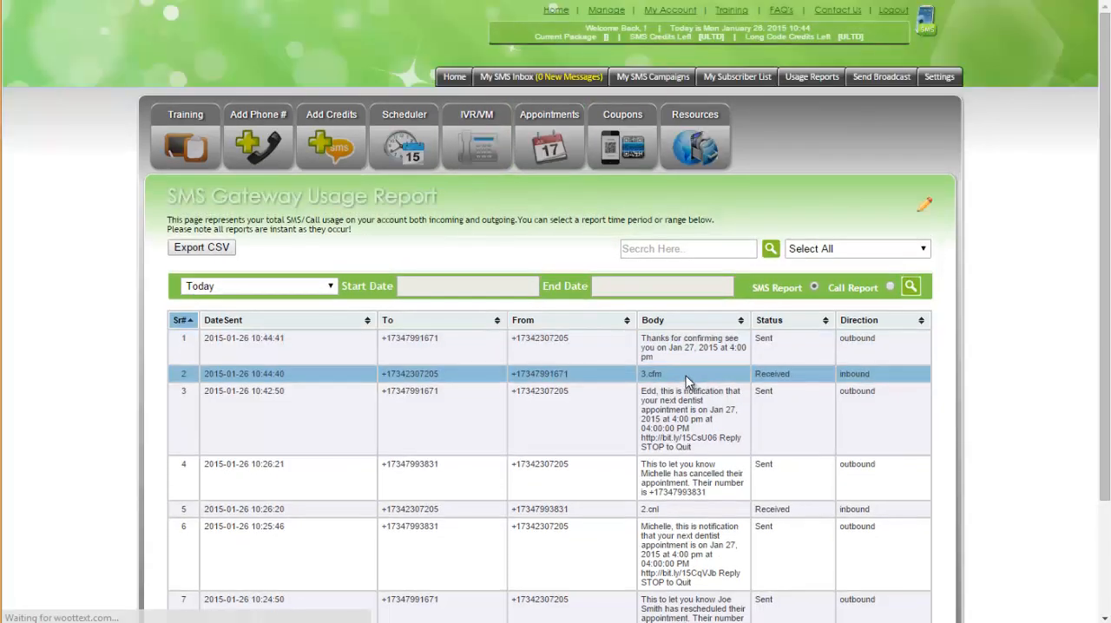
{"action": "left_click_drag", "start_coordinate": [665, 373], "coordinate": [643, 371]}
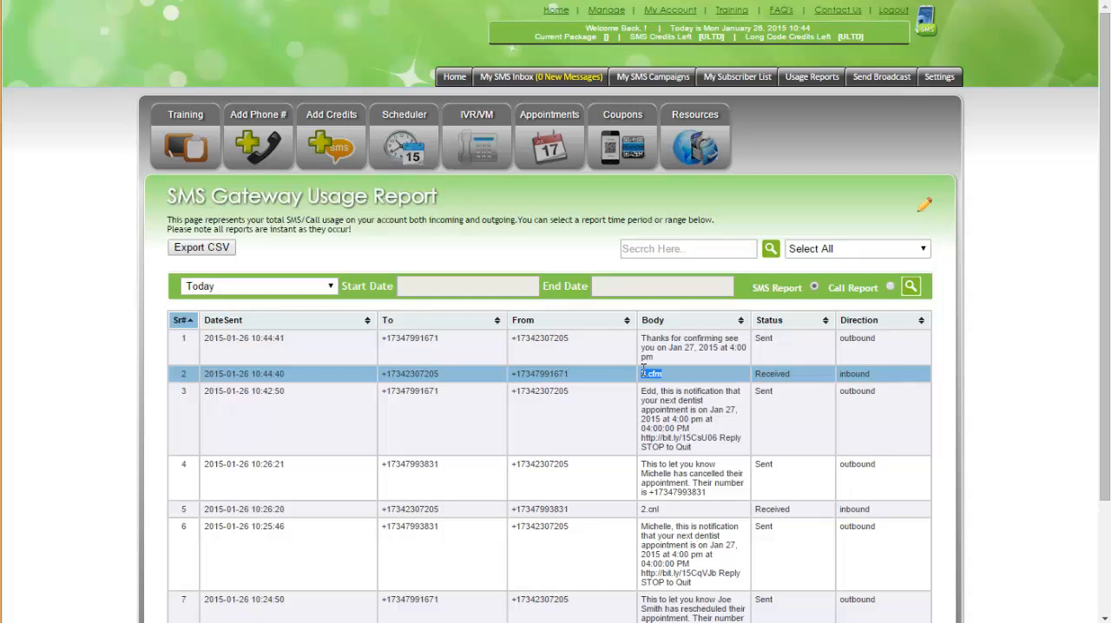
{"action": "left_click", "coordinate": [661, 373]}
{"action": "left_click", "coordinate": [669, 375]}
{"action": "left_click_drag", "start_coordinate": [654, 373], "coordinate": [686, 362]}
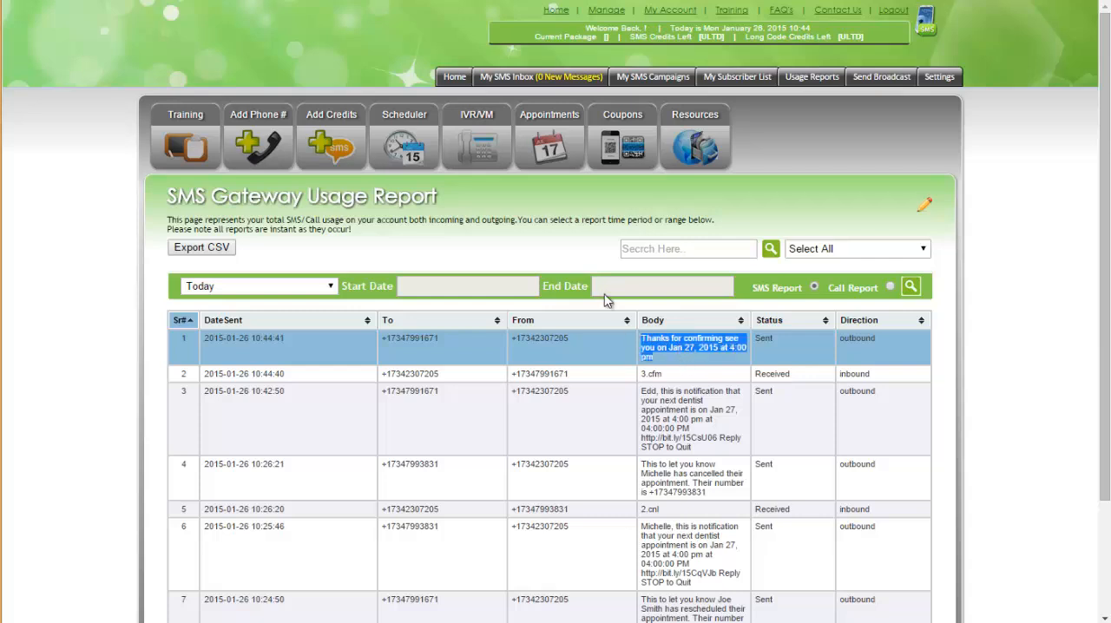
Step: Open the appointment settings and review the confirm keyword, confirmation messages and the admin's confirmation email text
{"action": "left_click", "coordinate": [545, 146]}
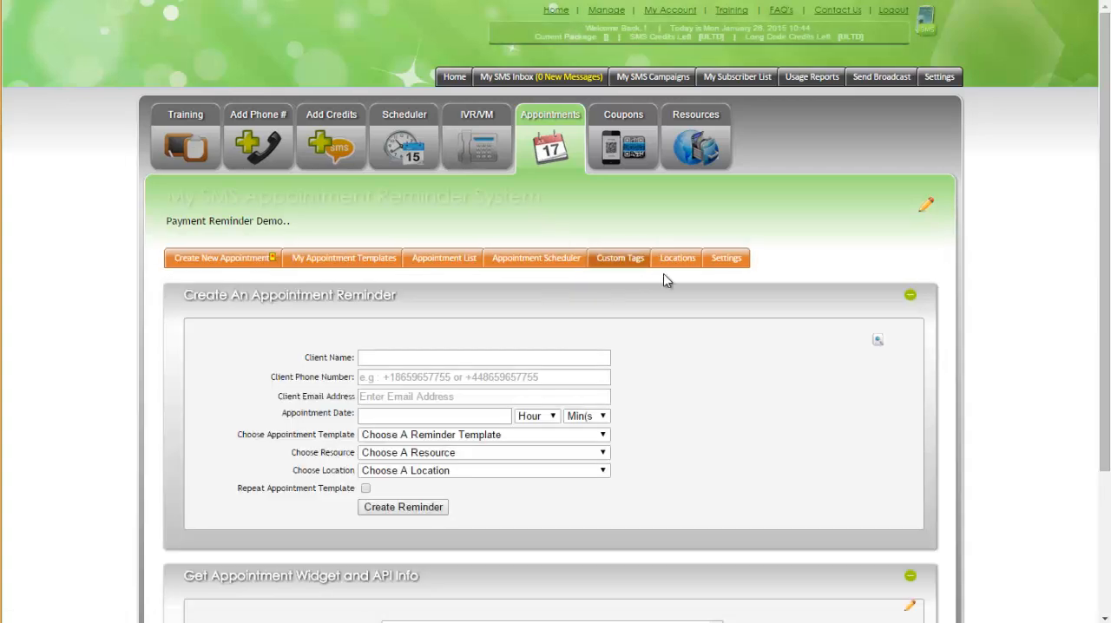
{"action": "left_click", "coordinate": [731, 258]}
{"action": "scroll", "coordinate": [662, 385], "scroll_direction": "down", "scroll_amount": 3}
{"action": "scroll", "coordinate": [662, 385], "scroll_direction": "down", "scroll_amount": 9}
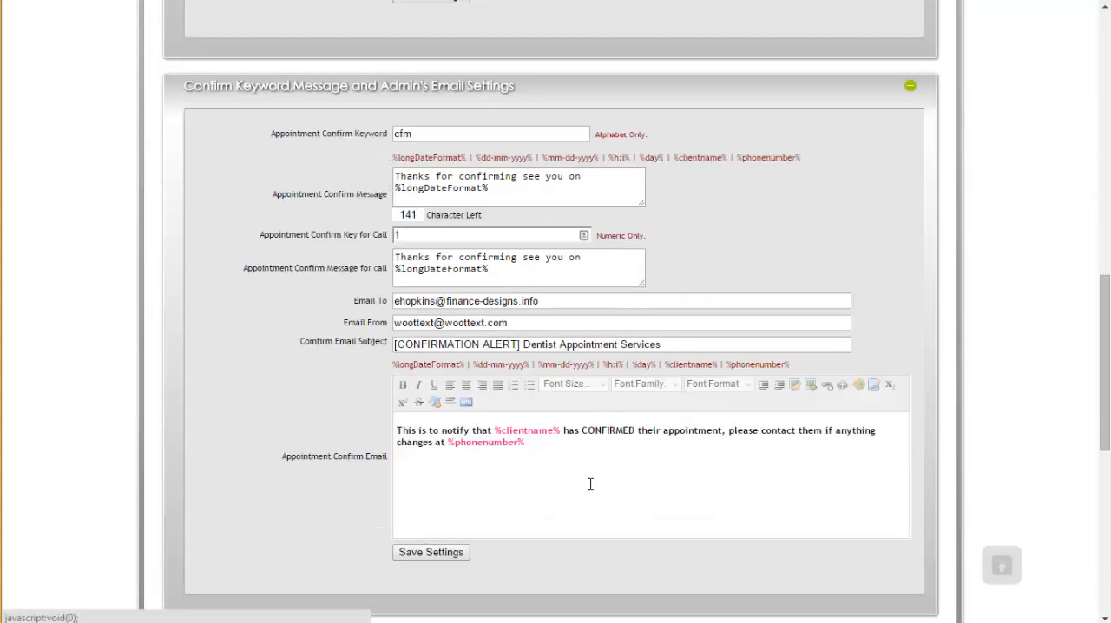
{"action": "left_click_drag", "start_coordinate": [589, 474], "coordinate": [494, 431]}
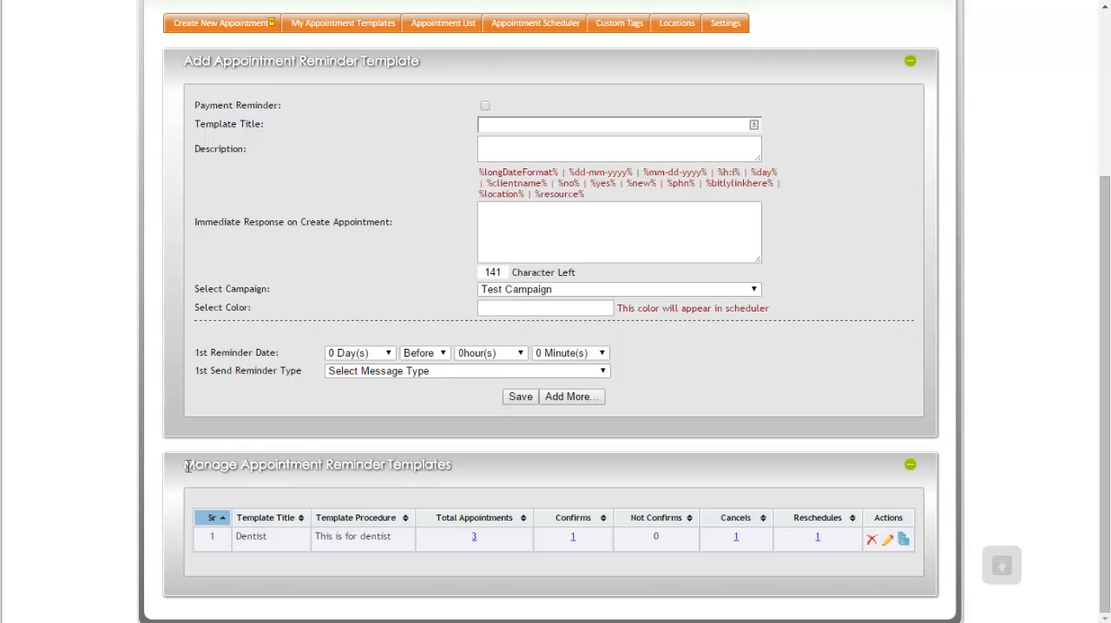
Step: Show the managed appointment reminder templates and check the Dentist template's appointment totals
{"action": "left_click_drag", "start_coordinate": [185, 464], "coordinate": [476, 484]}
{"action": "left_click", "coordinate": [533, 494]}
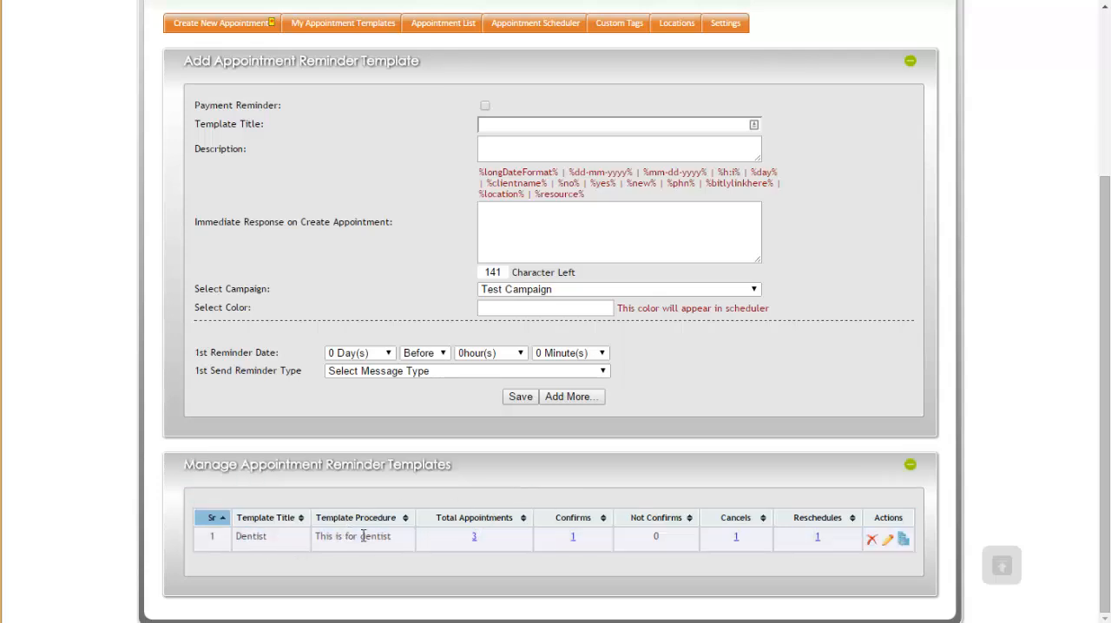
{"action": "left_click_drag", "start_coordinate": [465, 536], "coordinate": [491, 540]}
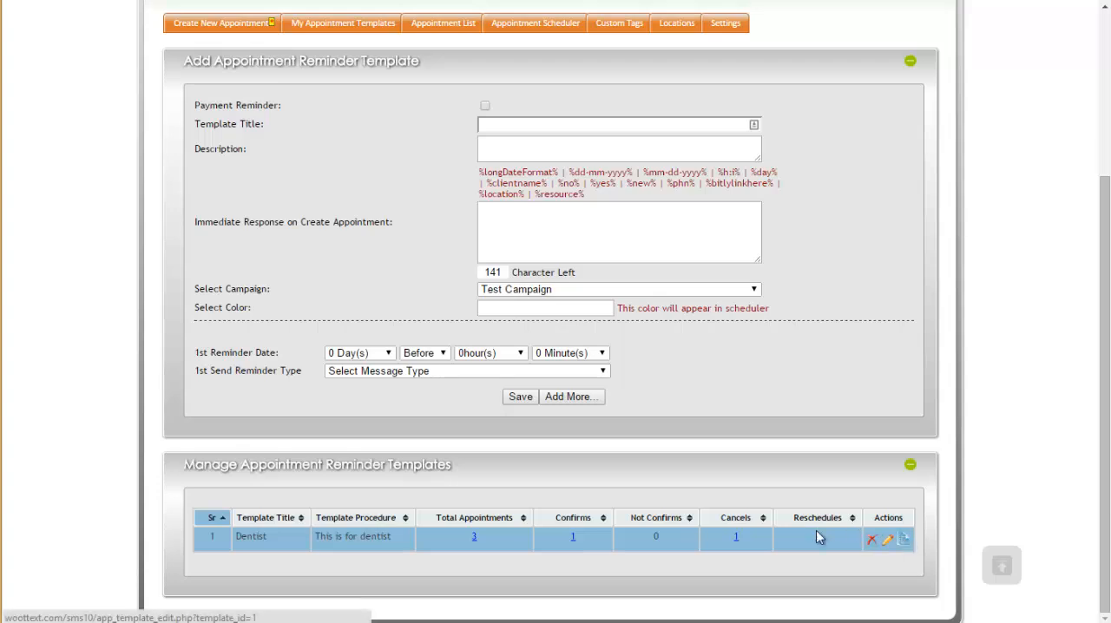
Step: Open the Dentist reminder template for editing and enable the simultaneous email for the 1st reminder
{"action": "left_click", "coordinate": [887, 540]}
{"action": "scroll", "coordinate": [784, 321], "scroll_direction": "down", "scroll_amount": 4}
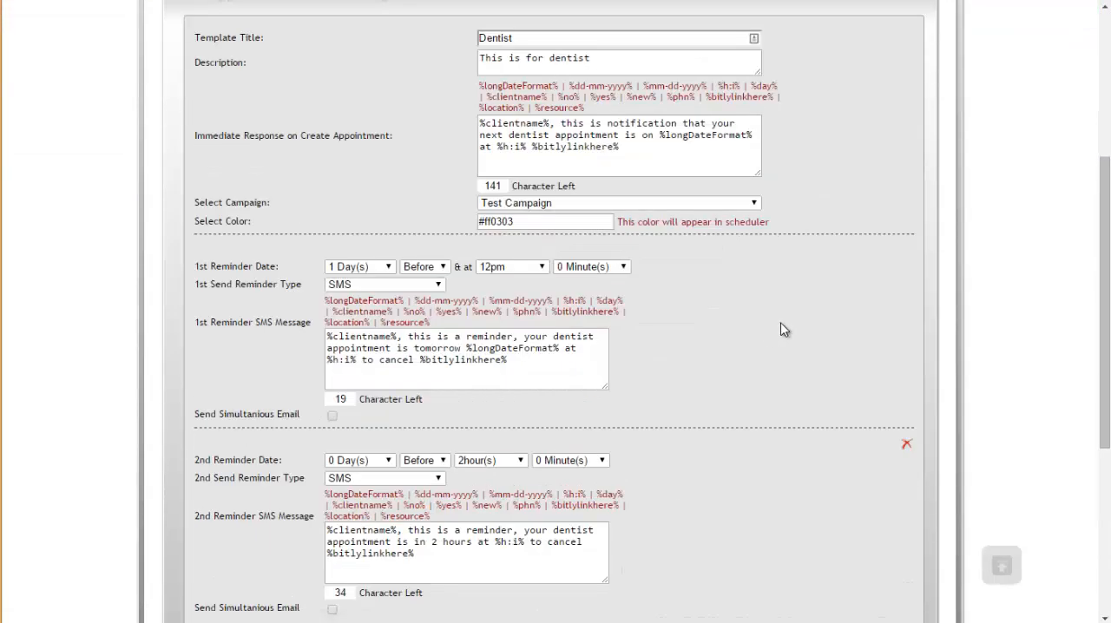
{"action": "scroll", "coordinate": [721, 313], "scroll_direction": "down", "scroll_amount": 1}
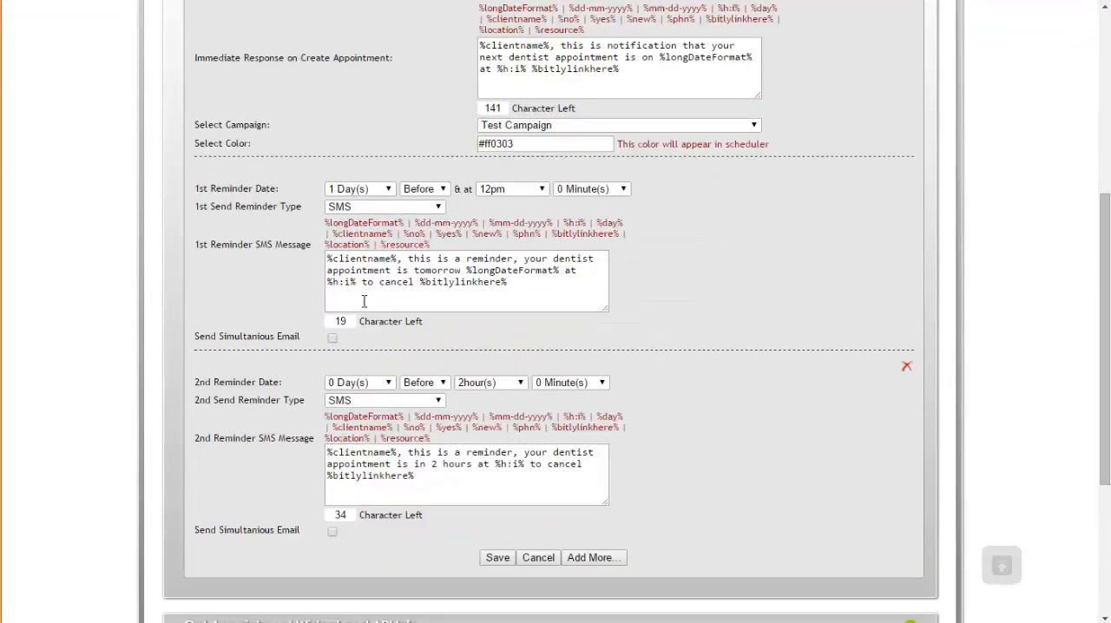
{"action": "left_click", "coordinate": [332, 340]}
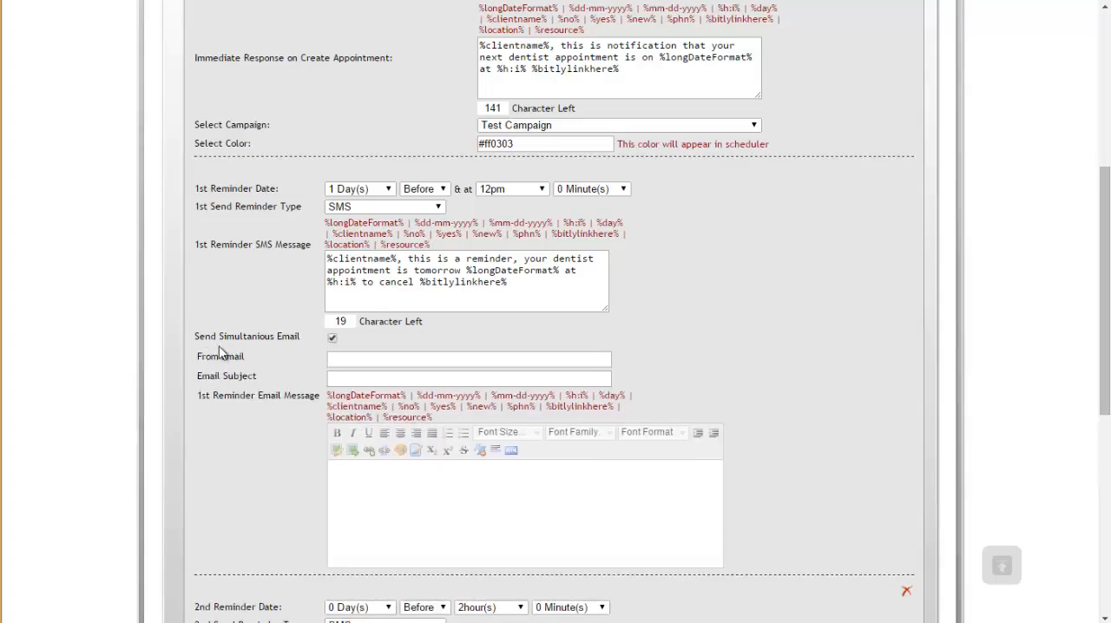
Step: Copy the 1st reminder's SMS message and paste it as plain text into the 1st reminder email message
{"action": "left_click_drag", "start_coordinate": [510, 284], "coordinate": [295, 256]}
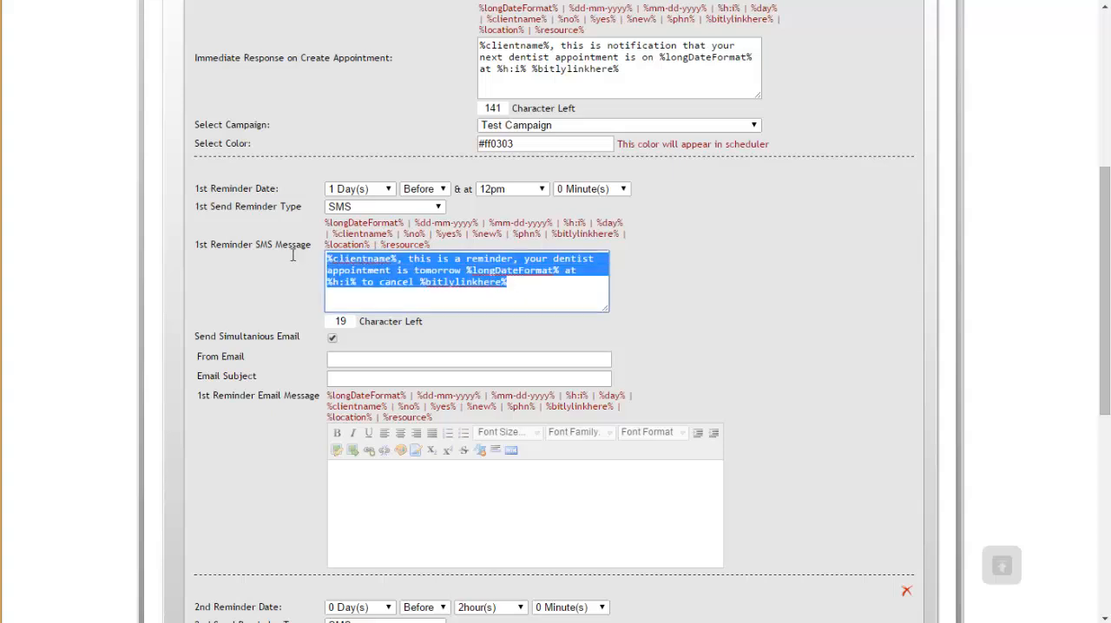
{"action": "right_click", "coordinate": [434, 282]}
{"action": "left_click", "coordinate": [501, 363]}
{"action": "right_click", "coordinate": [423, 494]}
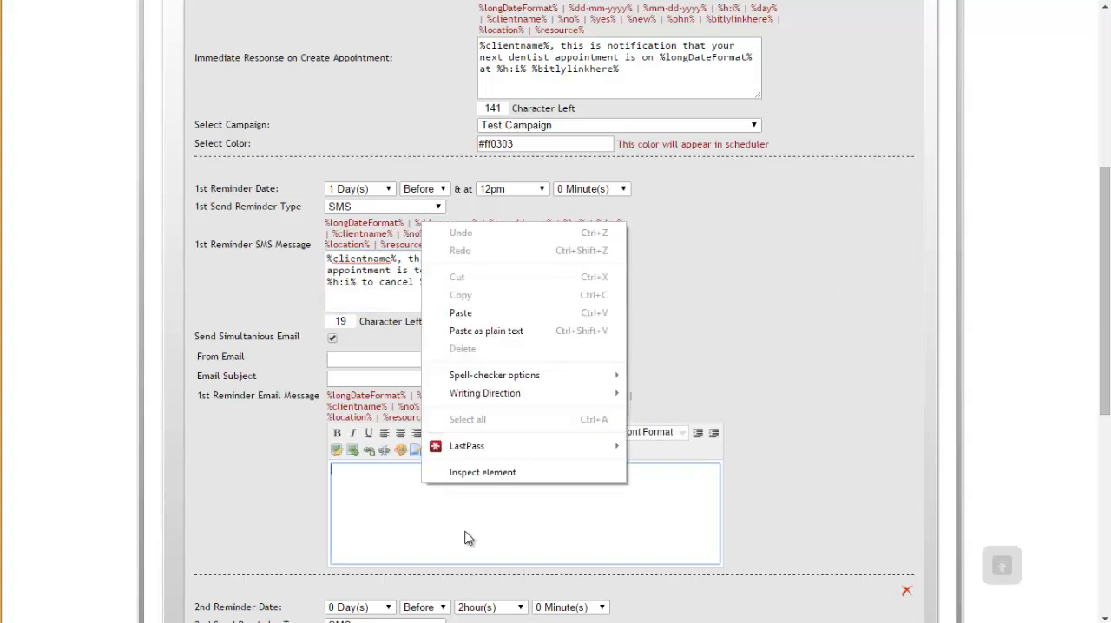
{"action": "left_click", "coordinate": [469, 328]}
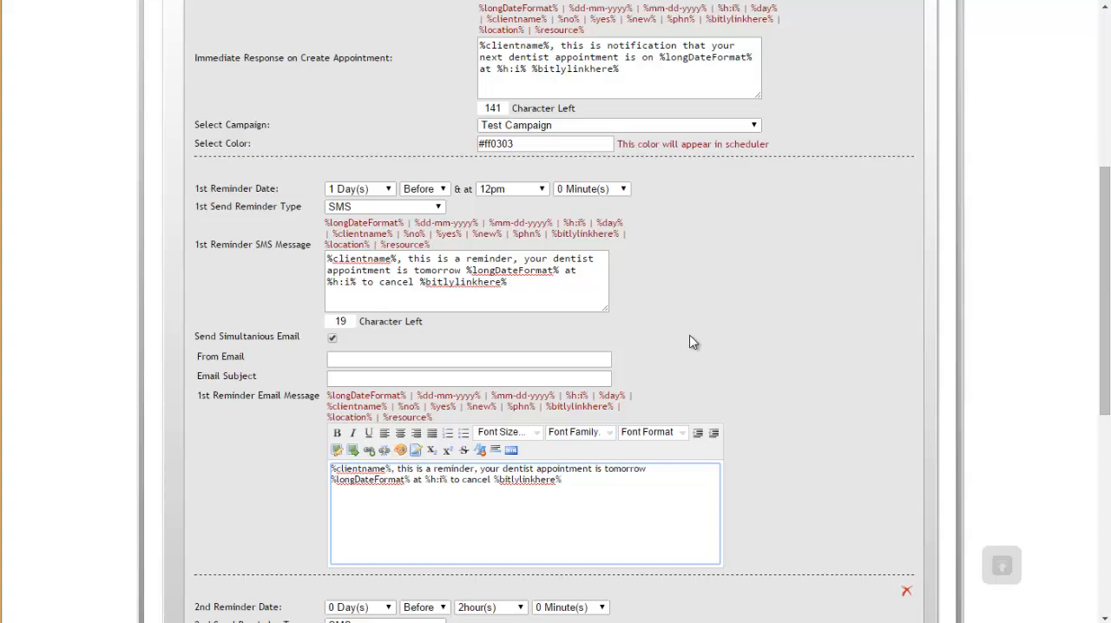
Step: Examine the Dentist template's immediate response message and its %bitlylinkhere% placeholder
{"action": "scroll", "coordinate": [692, 341], "scroll_direction": "up", "scroll_amount": 4}
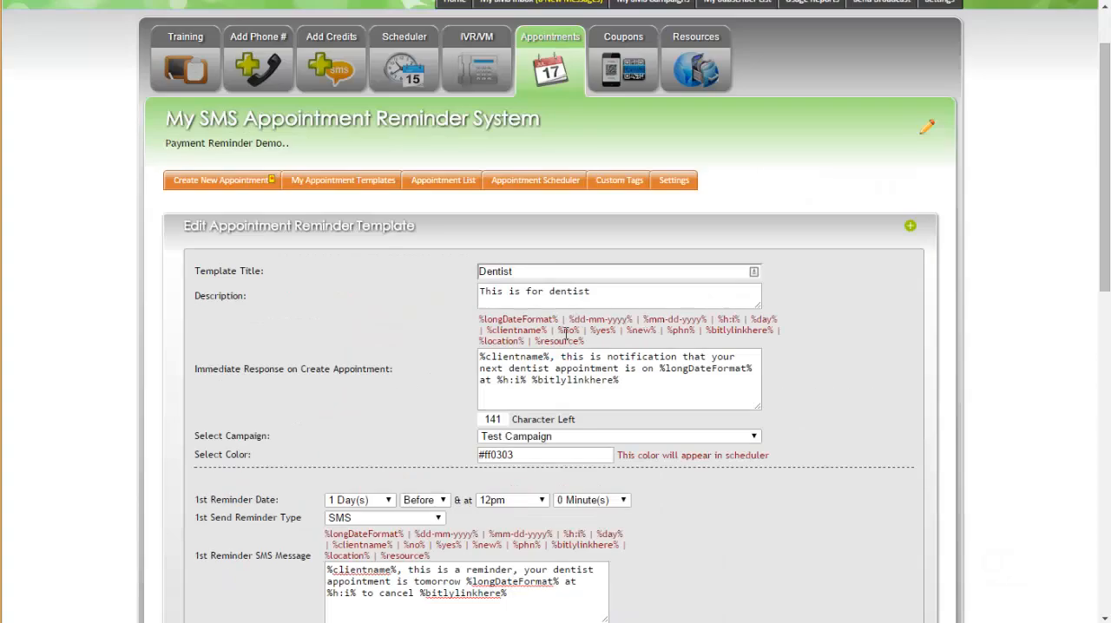
{"action": "scroll", "coordinate": [558, 380], "scroll_direction": "down", "scroll_amount": 1}
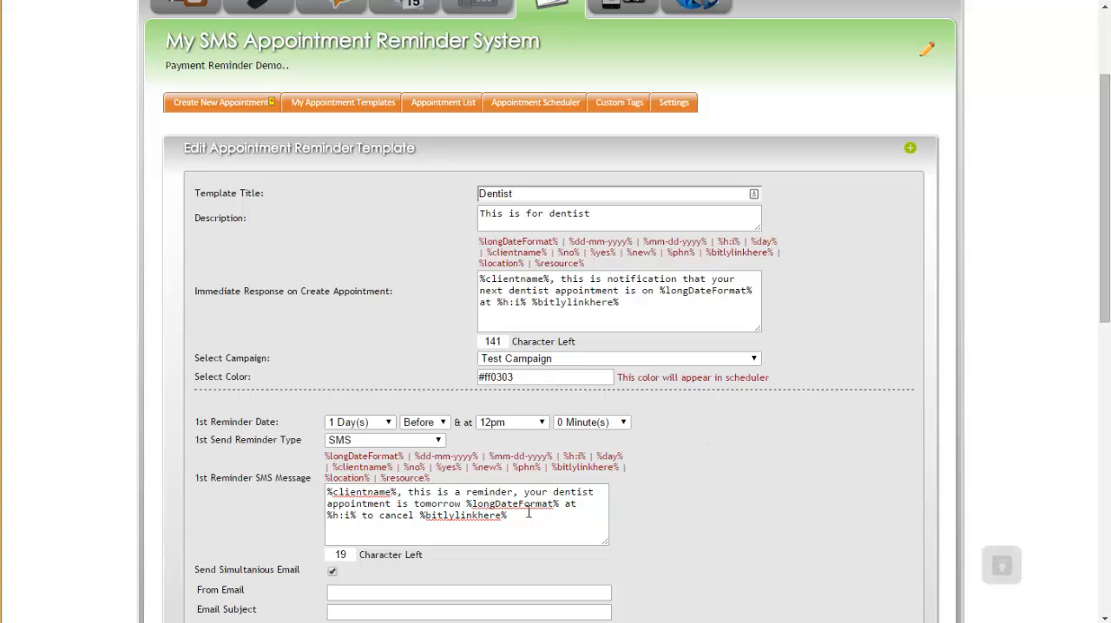
{"action": "left_click_drag", "start_coordinate": [642, 307], "coordinate": [475, 273]}
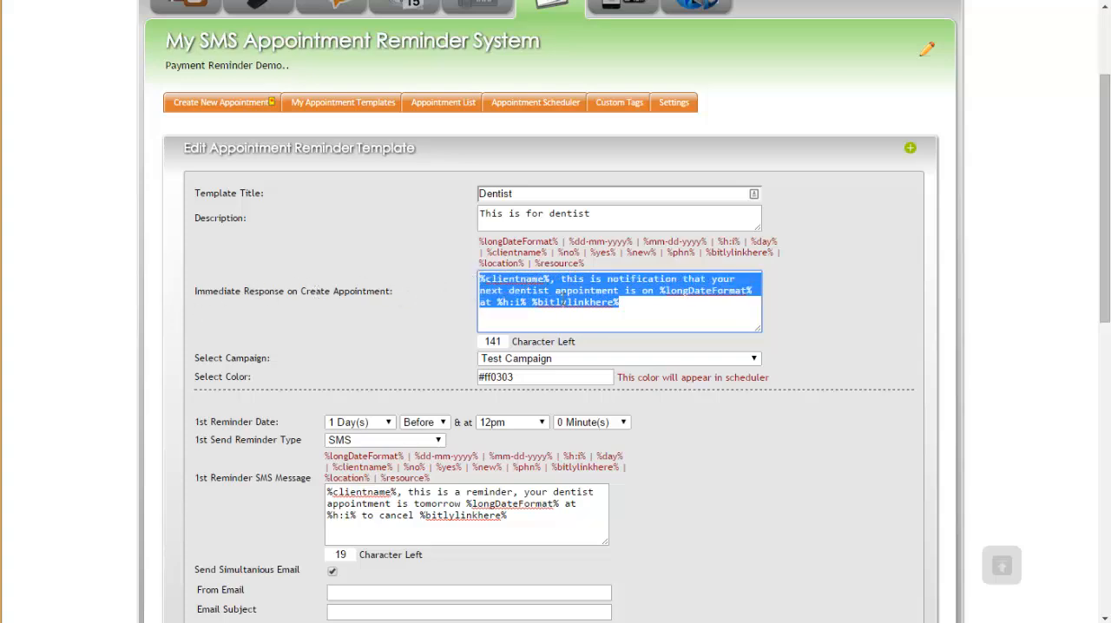
{"action": "left_click", "coordinate": [580, 303]}
{"action": "left_click_drag", "start_coordinate": [633, 305], "coordinate": [481, 283]}
{"action": "left_click", "coordinate": [626, 302]}
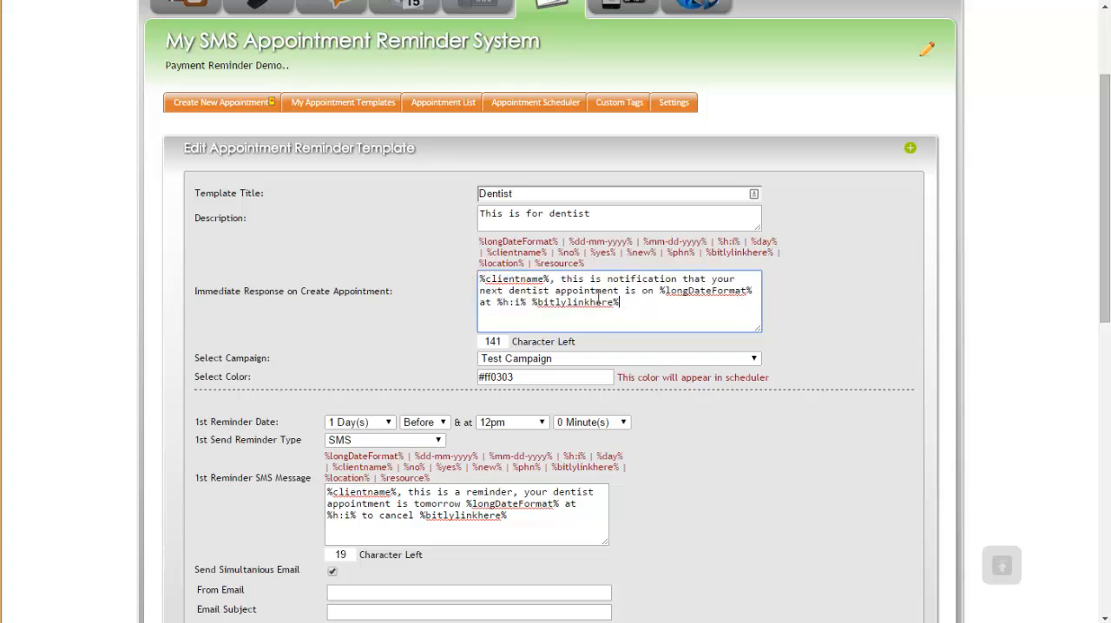
{"action": "left_click_drag", "start_coordinate": [619, 302], "coordinate": [458, 283]}
{"action": "left_click", "coordinate": [560, 283]}
{"action": "left_click_drag", "start_coordinate": [624, 304], "coordinate": [535, 308]}
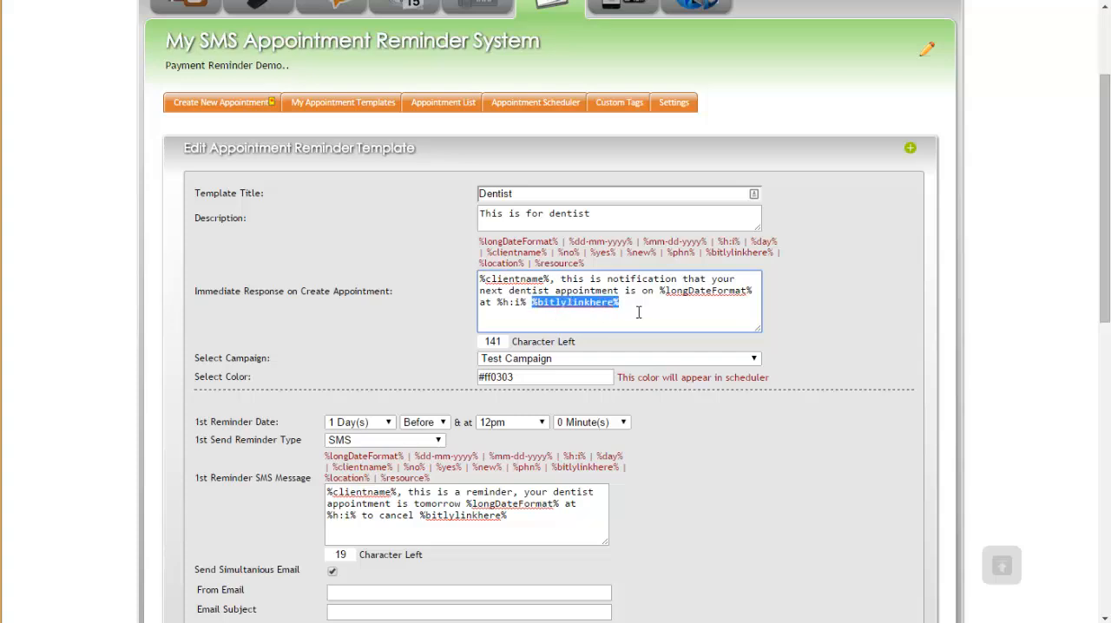
Step: Look over the whole Dentist template, including the 2nd reminder and the appointment widget and API info
{"action": "scroll", "coordinate": [757, 186], "scroll_direction": "up", "scroll_amount": 2}
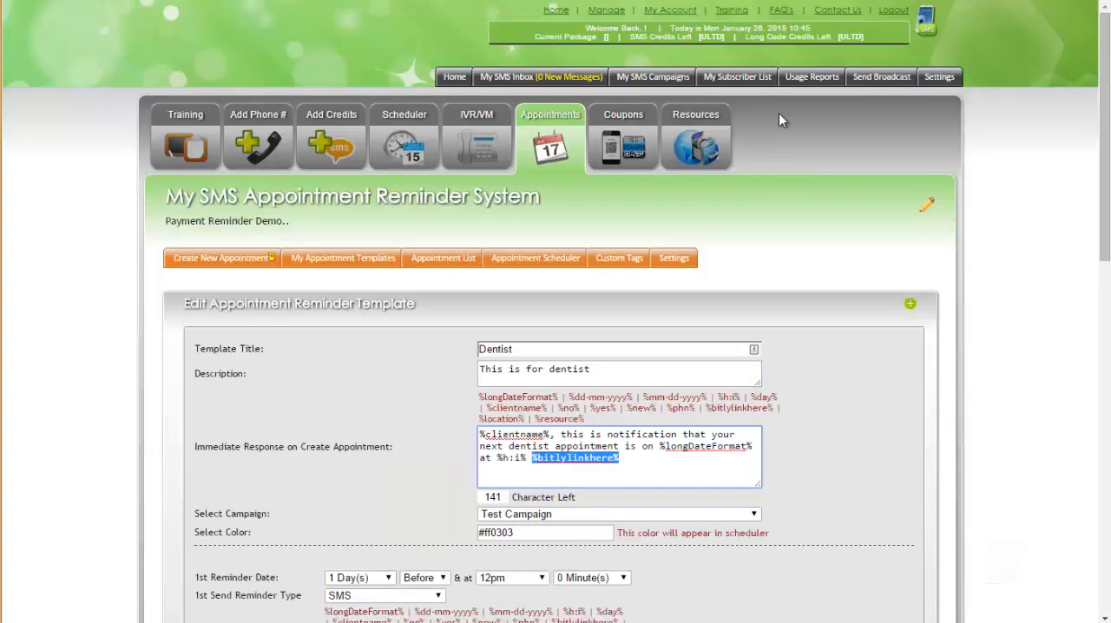
{"action": "scroll", "coordinate": [744, 307], "scroll_direction": "down", "scroll_amount": 2}
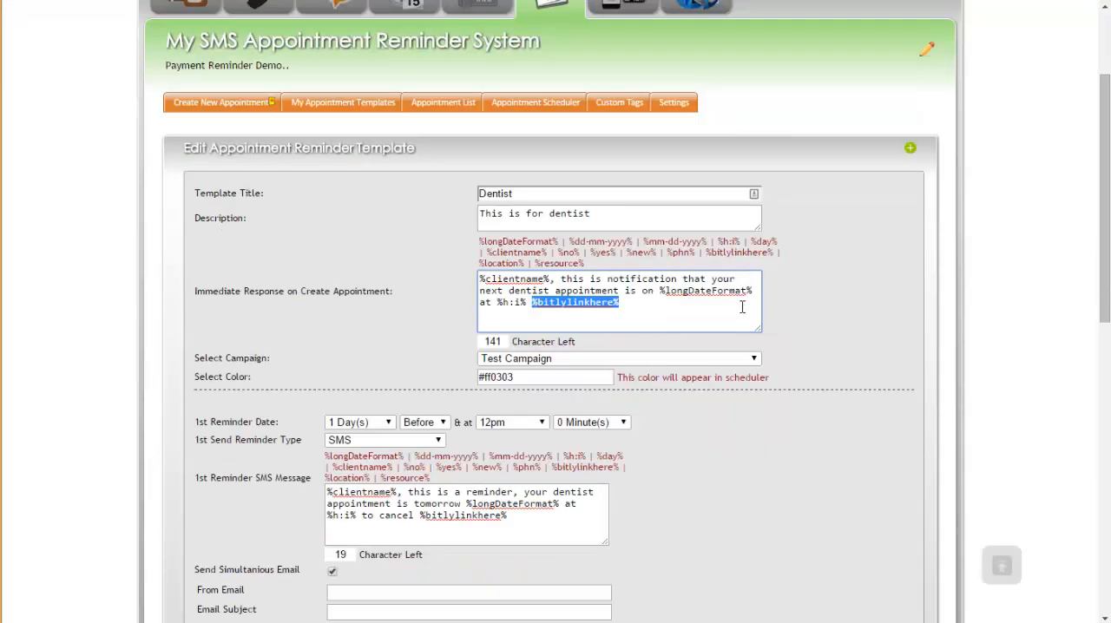
{"action": "scroll", "coordinate": [718, 333], "scroll_direction": "down", "scroll_amount": 8}
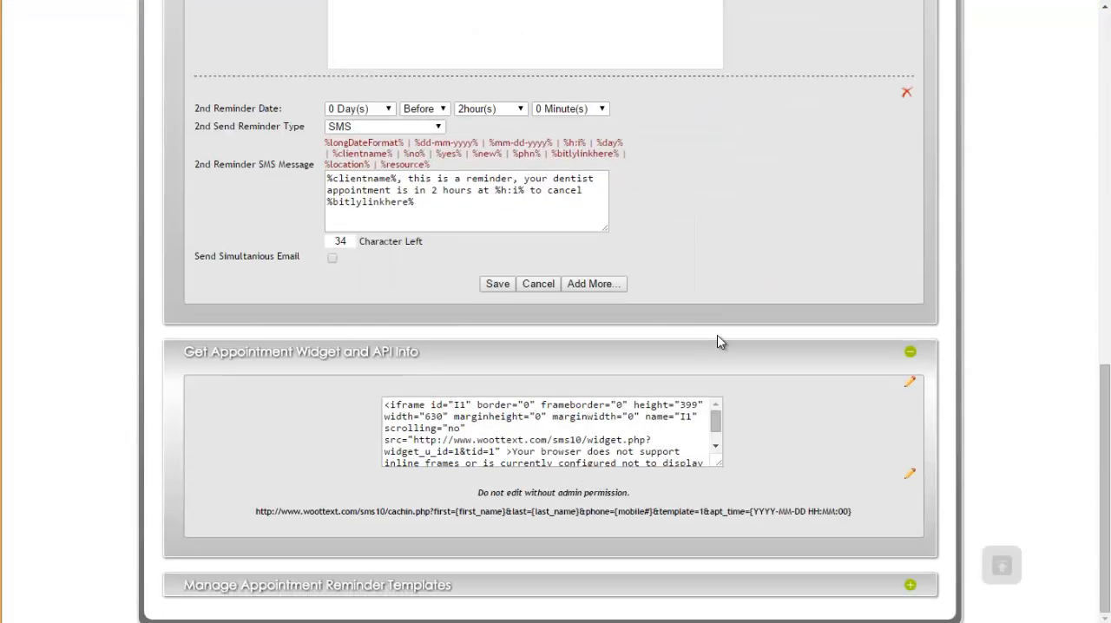
{"action": "scroll", "coordinate": [717, 335], "scroll_direction": "up", "scroll_amount": 8}
{"action": "scroll", "coordinate": [717, 335], "scroll_direction": "up", "scroll_amount": 2}
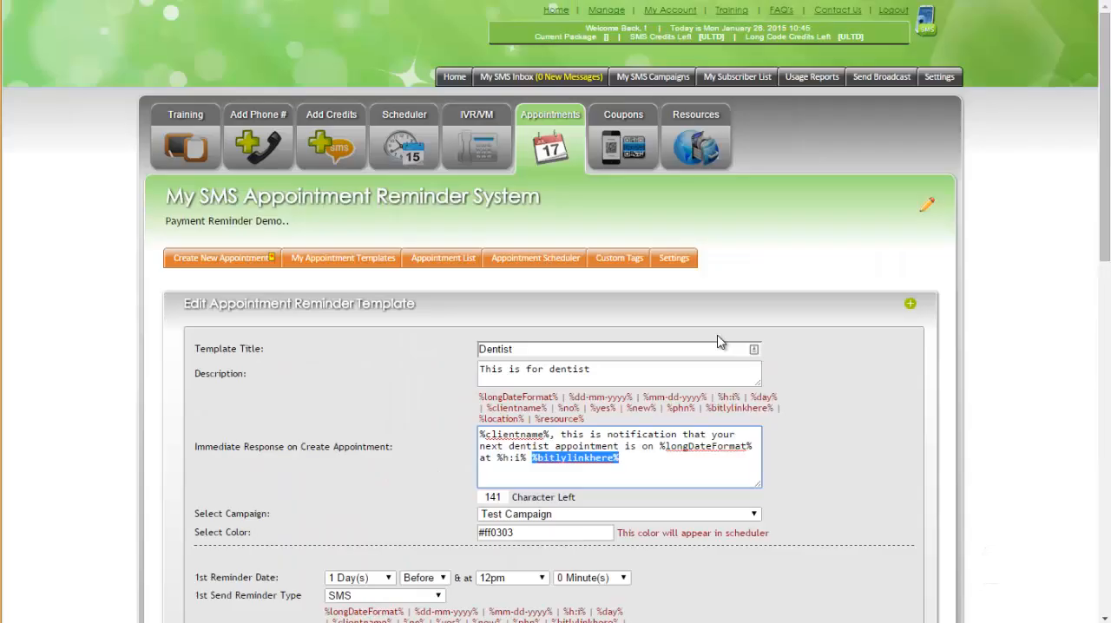